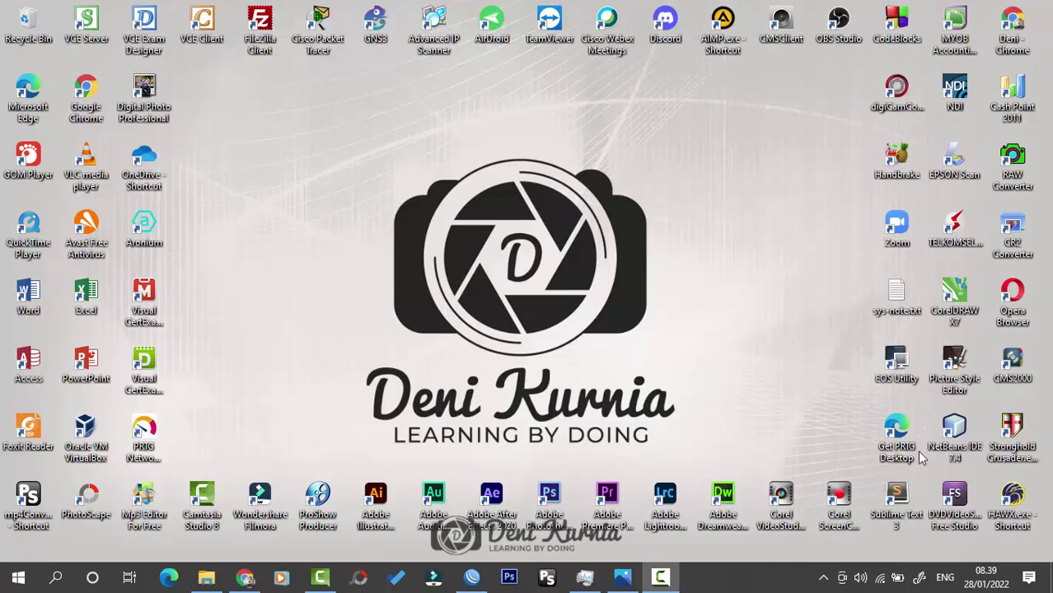
# Step: View the mms.jpg diagram of client, switch, router, internet and access point, then minimize it
pyautogui.click(631, 580)
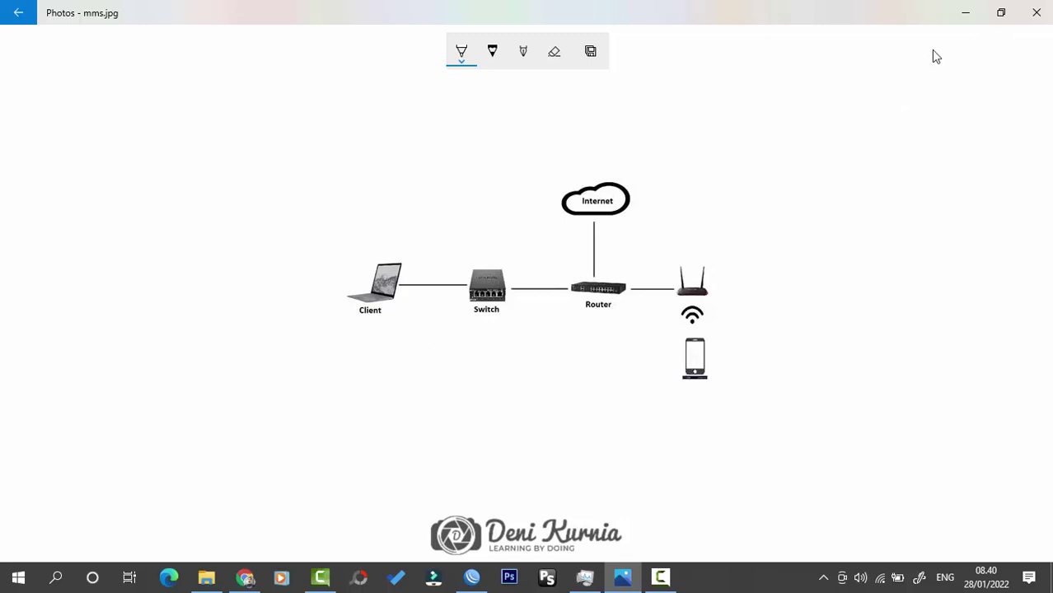
pyautogui.click(969, 20)
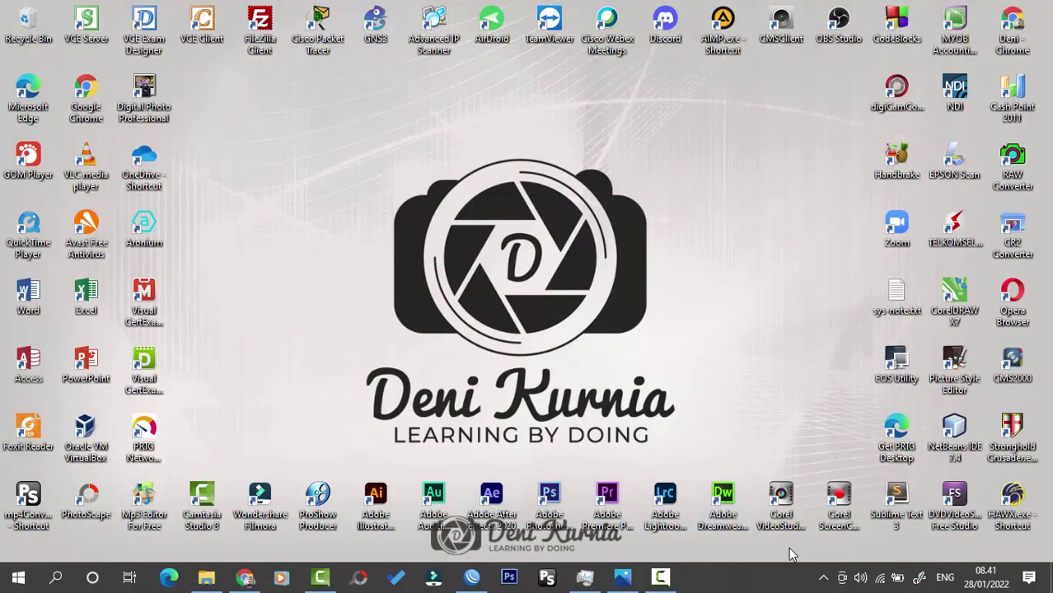
pyautogui.click(886, 571)
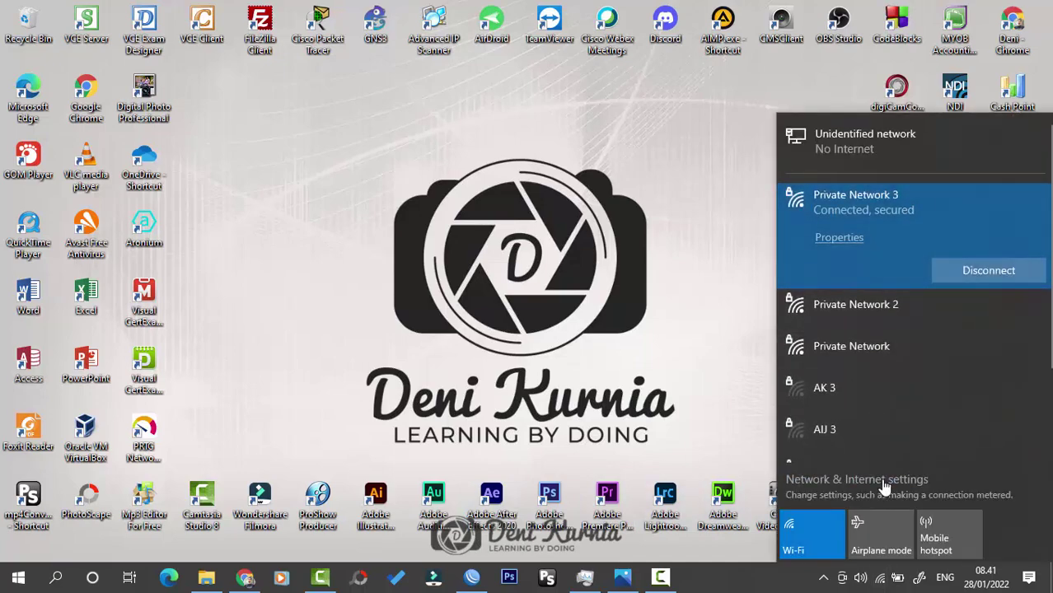
# Step: Disable the Wi-Fi 2 adapter in Network Connections, leaving only Ethernet 2 active
pyautogui.click(468, 261)
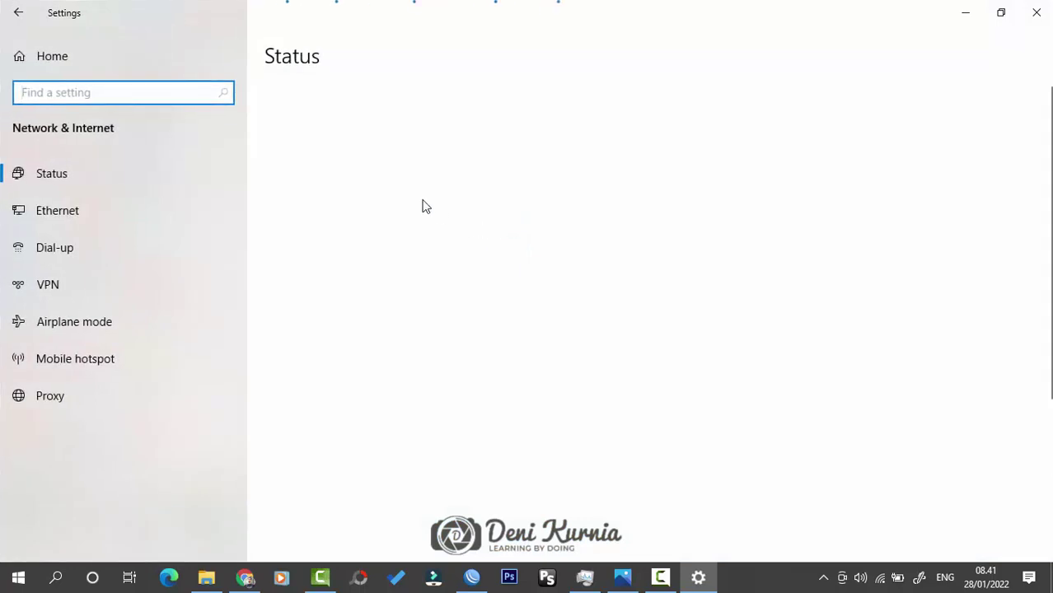
pyautogui.scroll(-2, 395, 417)
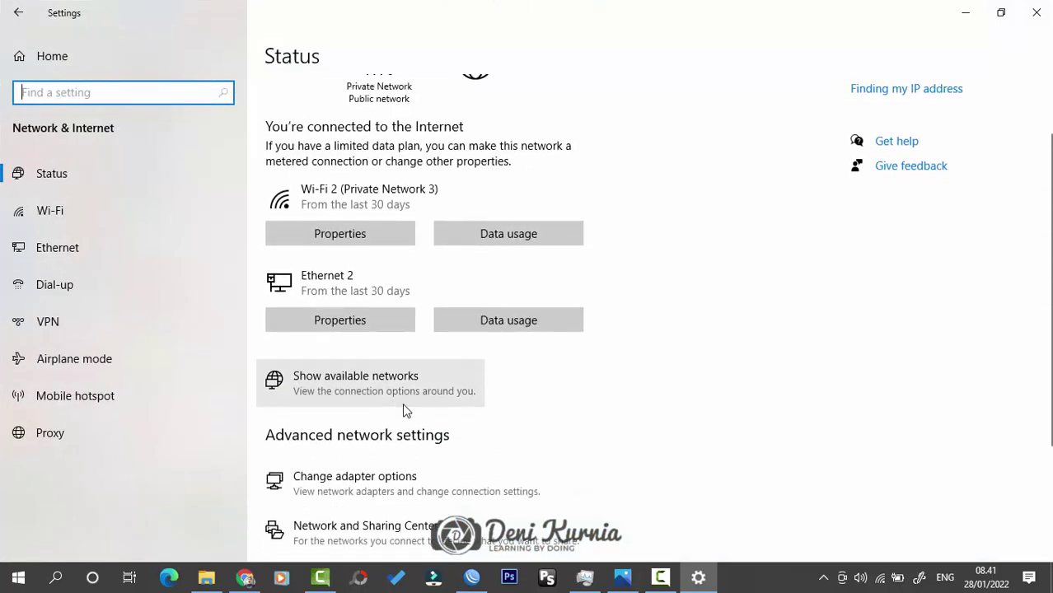
pyautogui.click(379, 470)
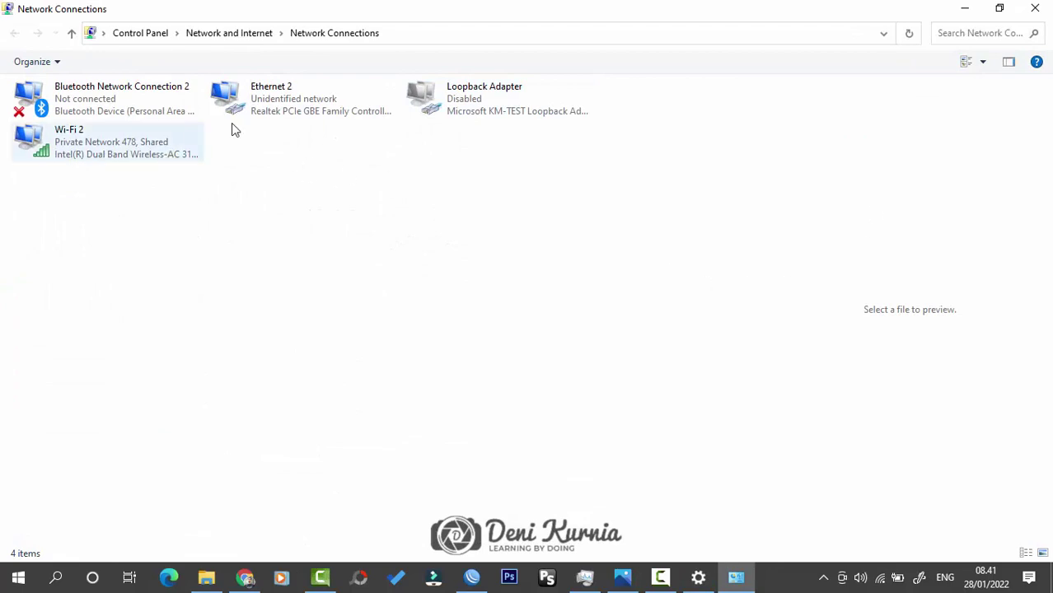
pyautogui.click(235, 114)
pyautogui.rightClick(117, 146)
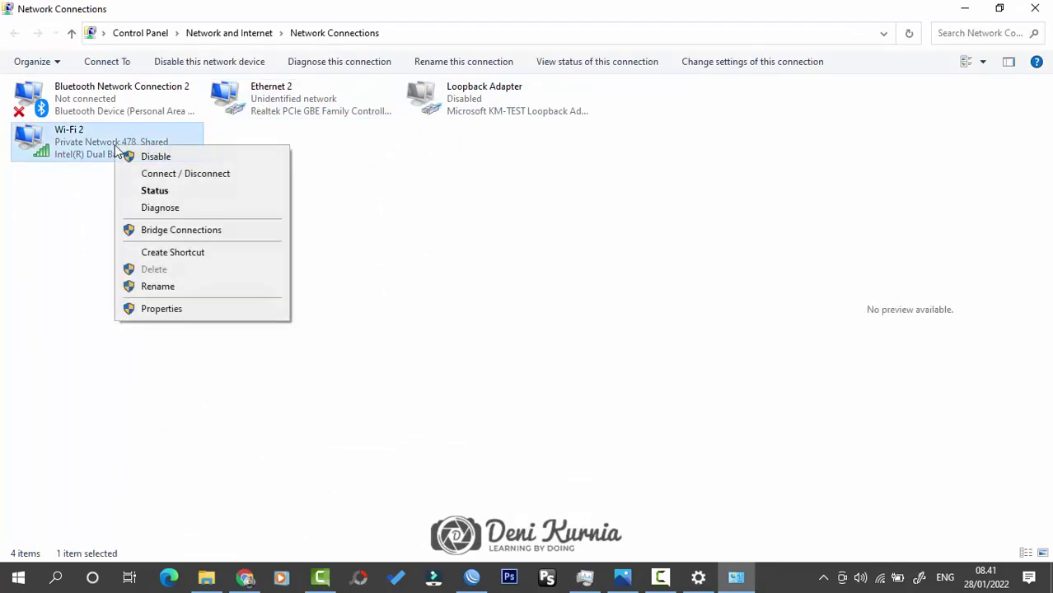
pyautogui.click(354, 210)
pyautogui.click(356, 211)
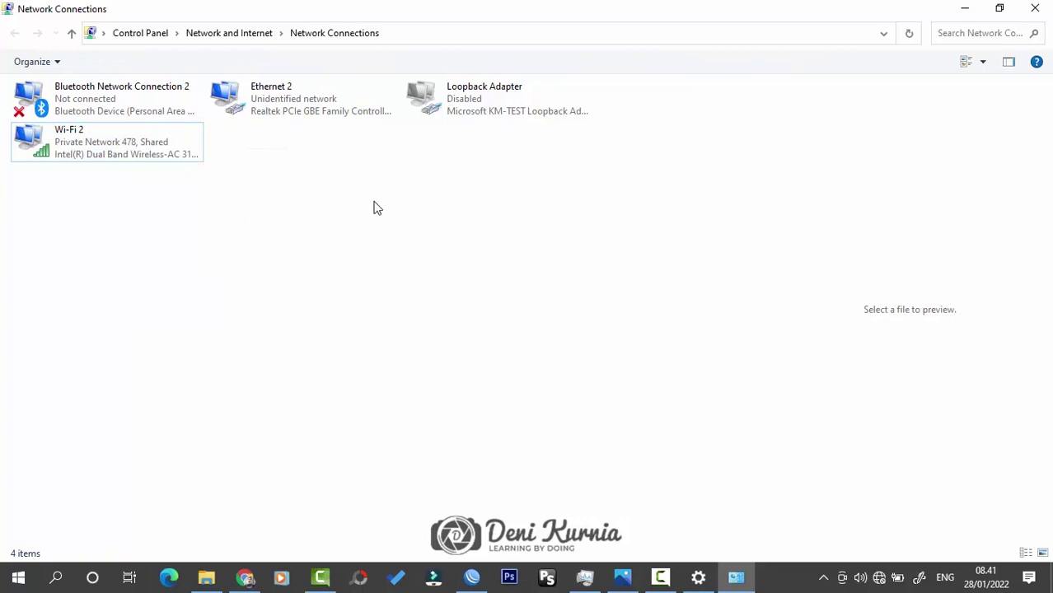
pyautogui.click(327, 106)
pyautogui.click(389, 176)
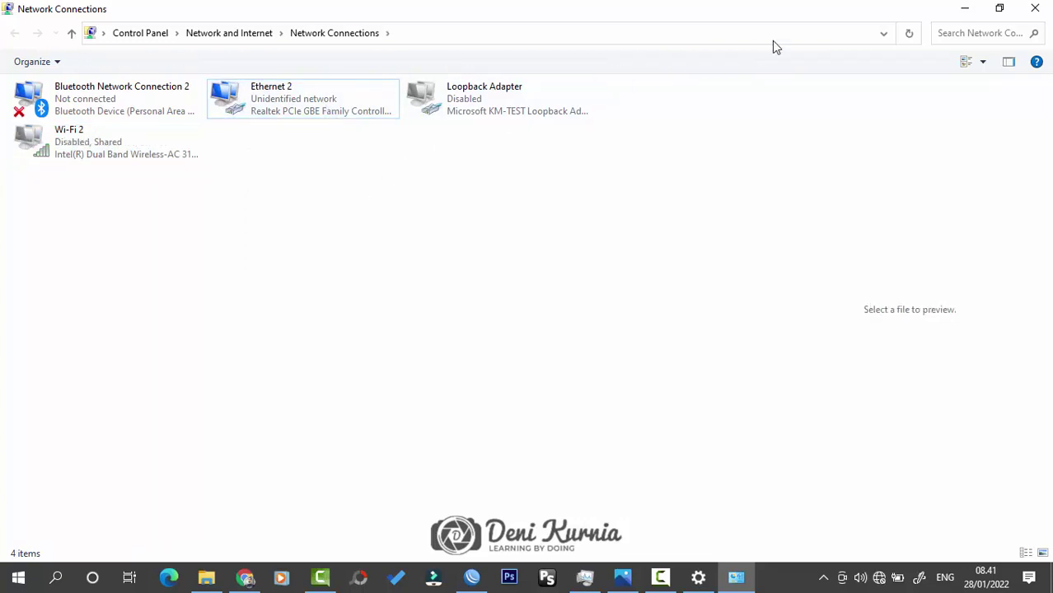
# Step: Minimize the Network Connections and settings windows and refresh the desktop
pyautogui.click(967, 10)
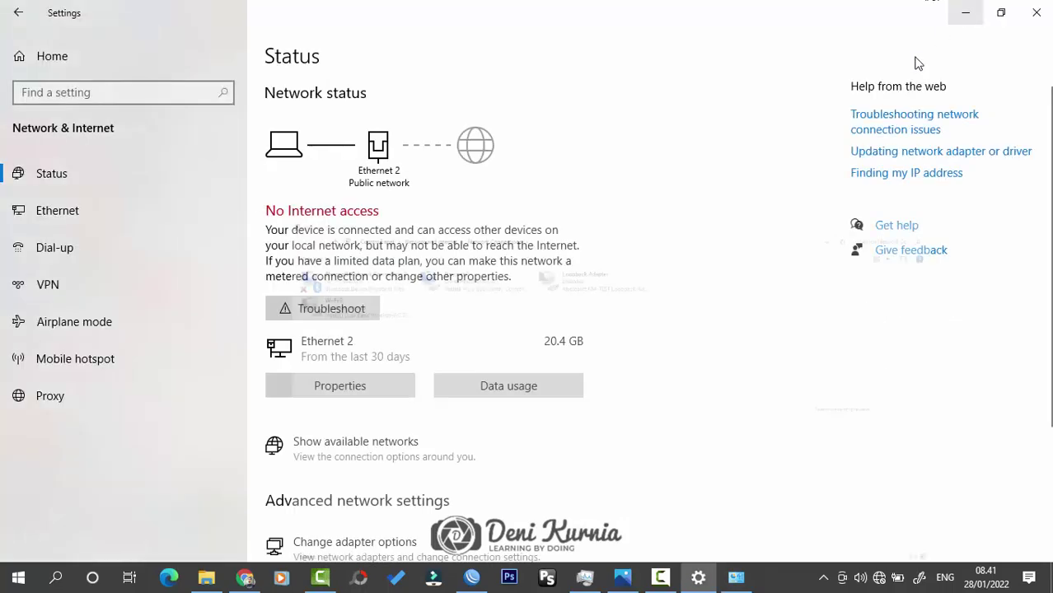
pyautogui.click(962, 10)
pyautogui.rightClick(624, 195)
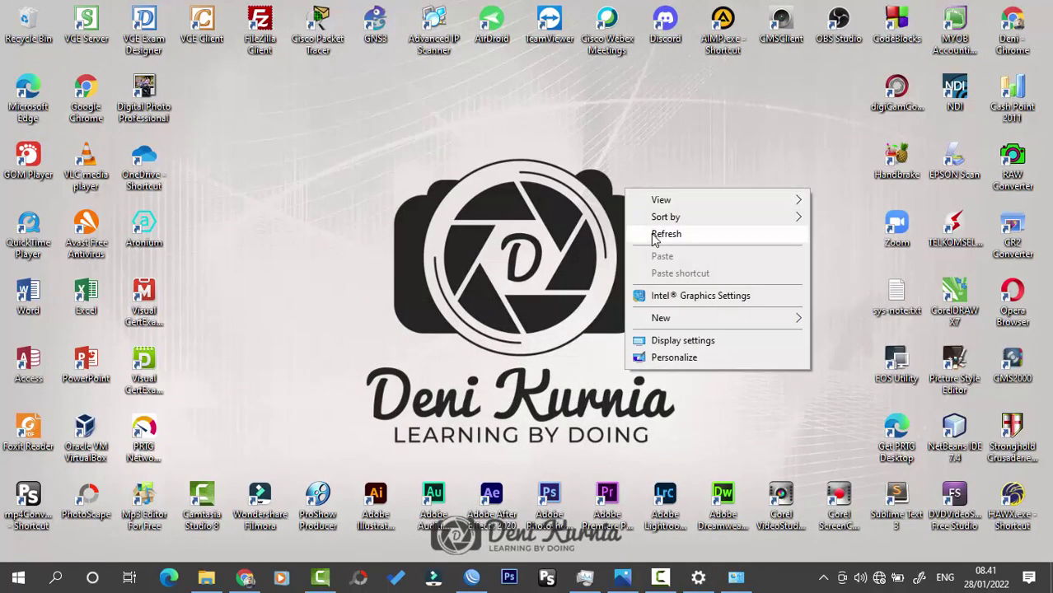
pyautogui.click(651, 233)
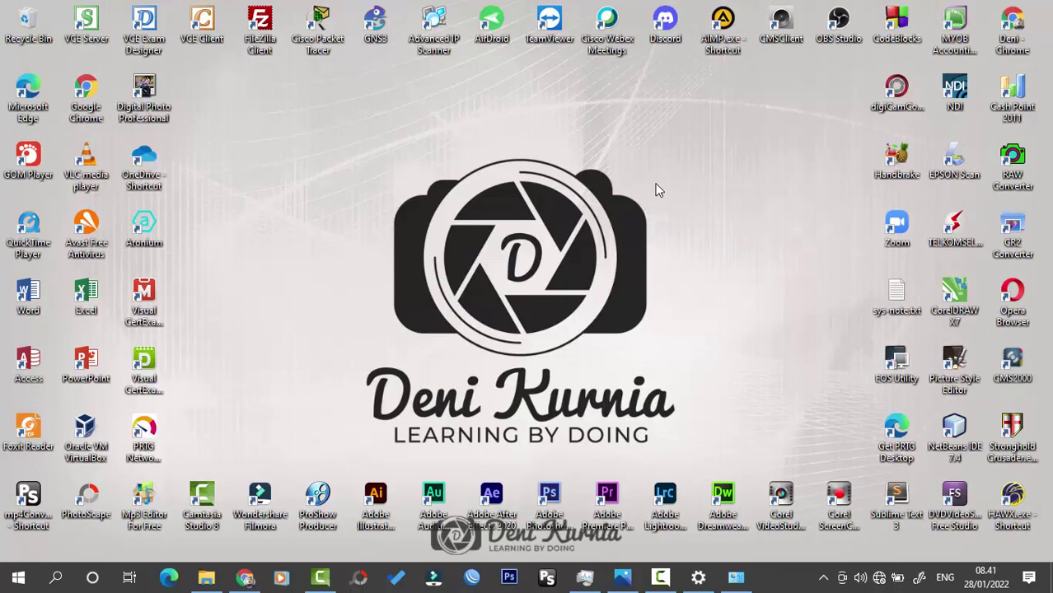
# Step: Connect WinBox to the hAP lite router from the Neighbors list as admin with an empty password
pyautogui.click(473, 578)
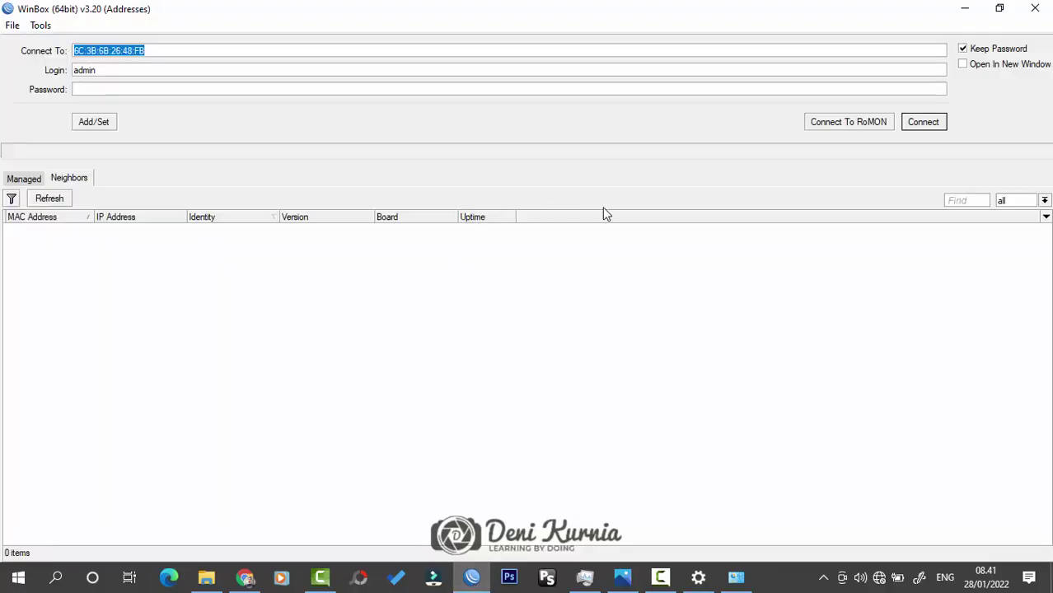
pyautogui.click(64, 197)
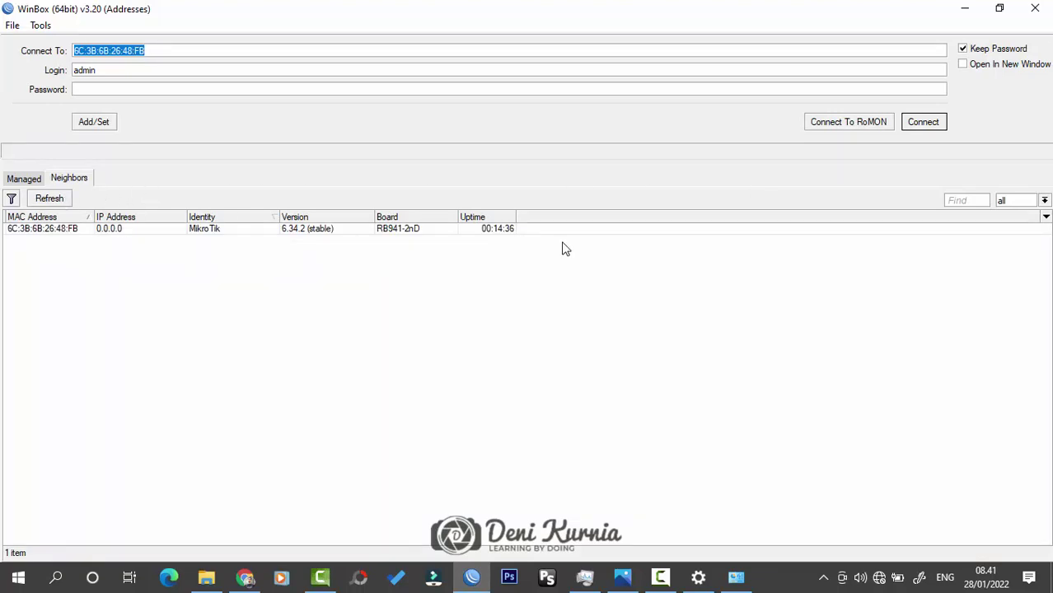
pyautogui.click(58, 233)
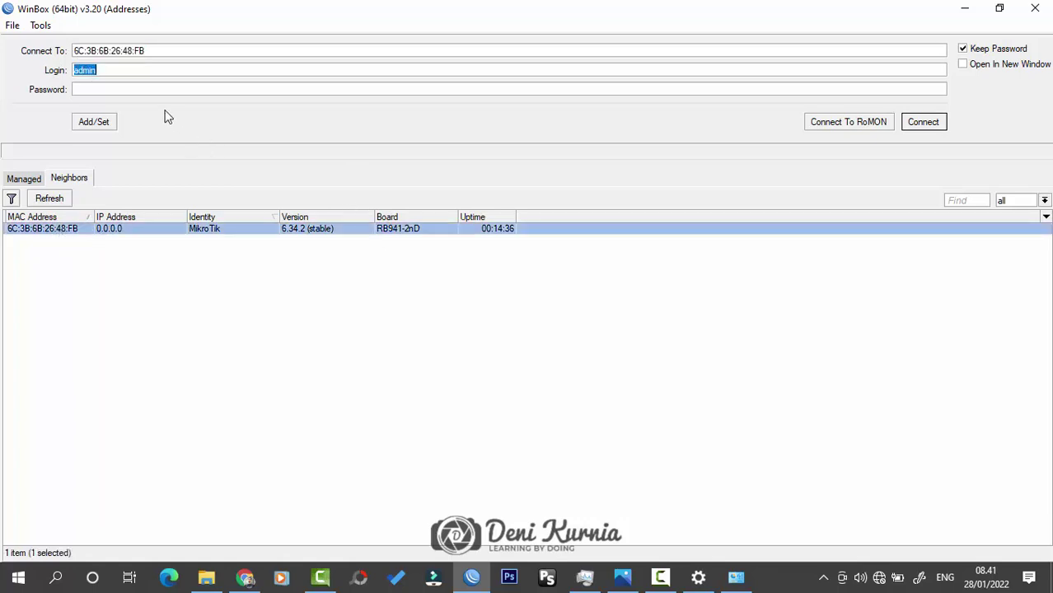
pyautogui.click(131, 70)
pyautogui.click(122, 92)
pyautogui.click(924, 123)
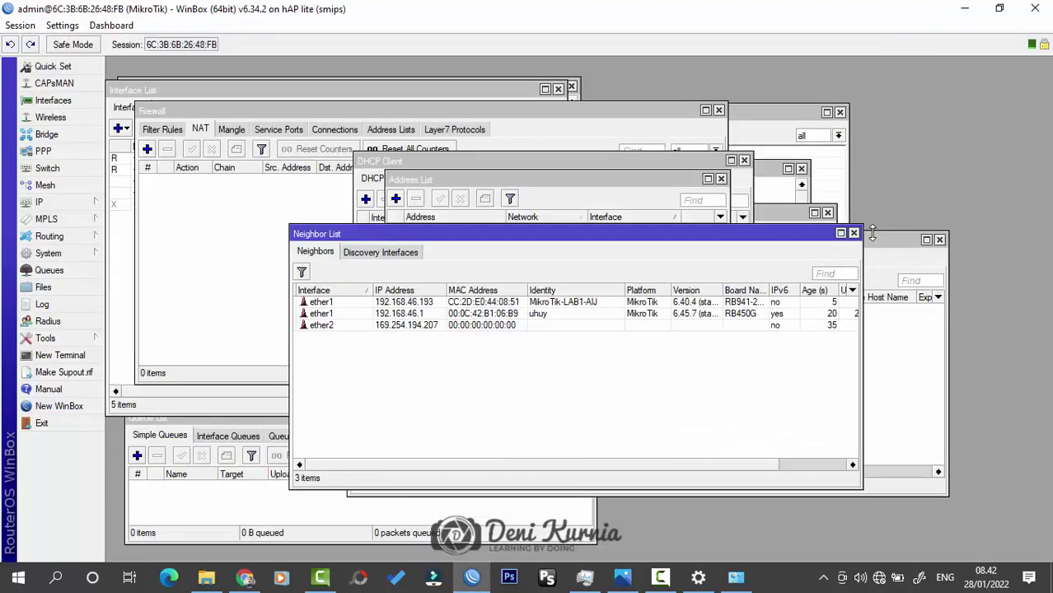
# Step: Close all leftover windows: neighbors, bridge, addresses, DHCP client, firewall, log, interfaces, terminal, queues, users
pyautogui.click(879, 240)
pyautogui.click(850, 232)
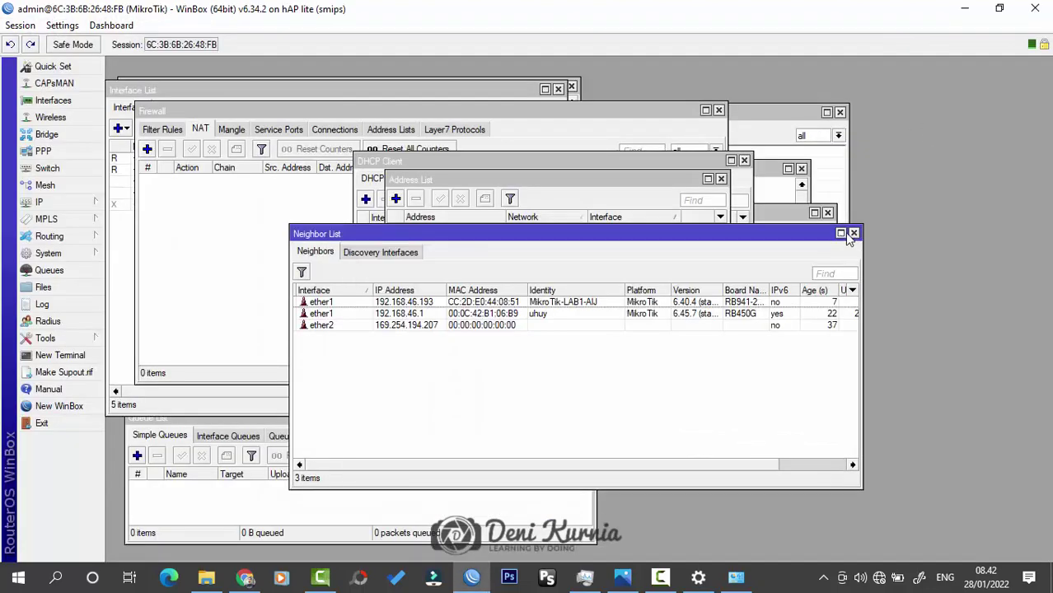
pyautogui.click(854, 233)
pyautogui.click(828, 213)
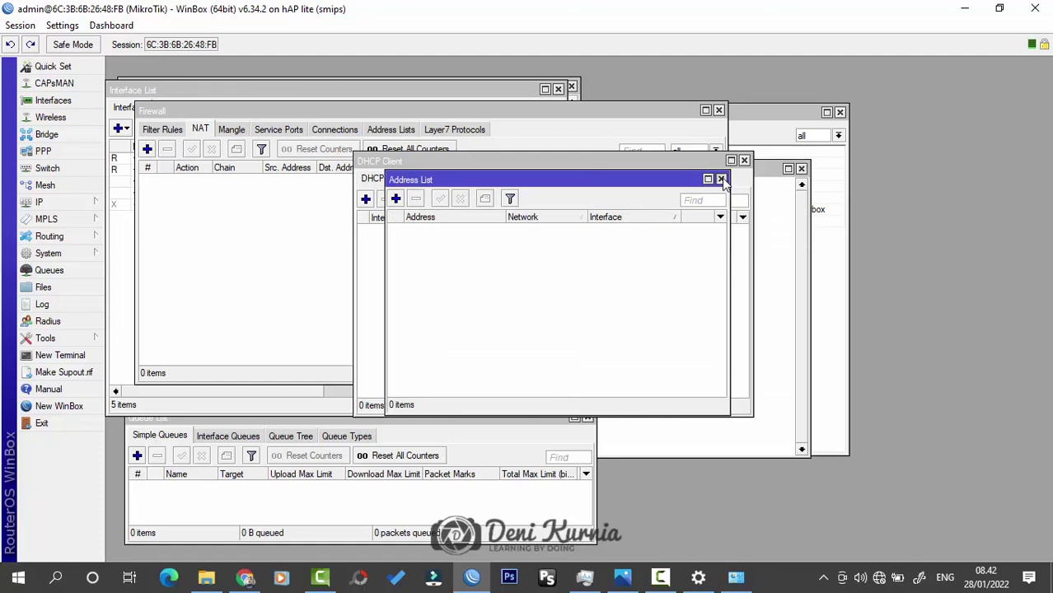
pyautogui.click(721, 178)
pyautogui.click(744, 159)
pyautogui.click(801, 168)
pyautogui.click(719, 109)
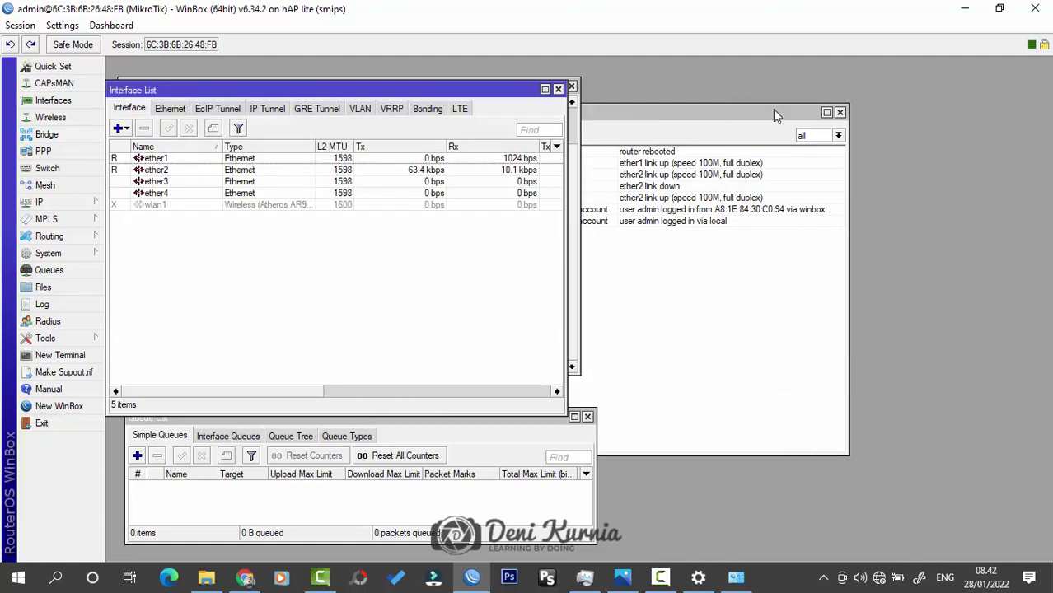
pyautogui.click(840, 112)
pyautogui.click(571, 88)
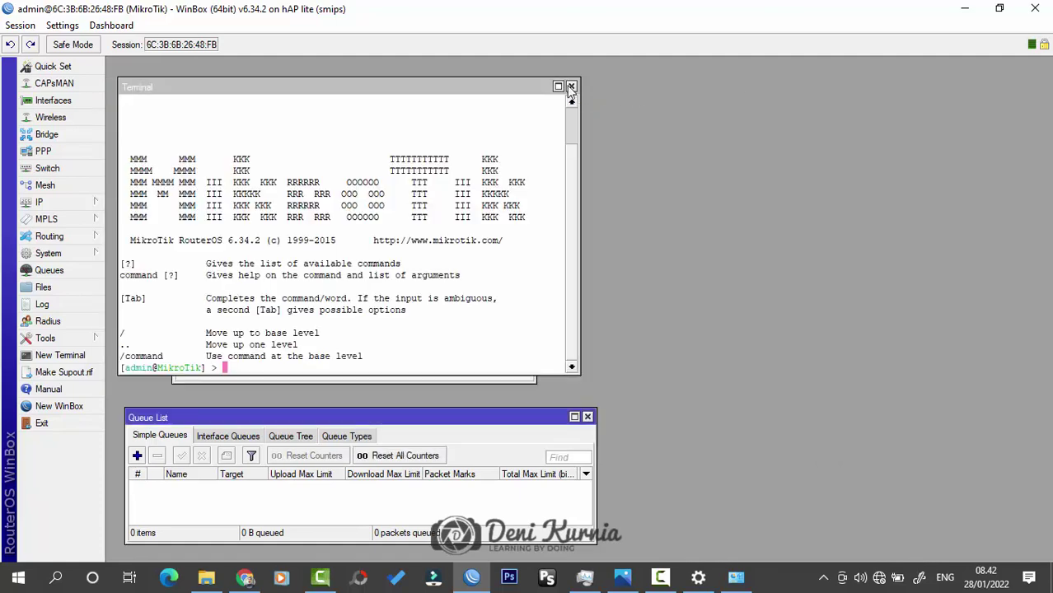
pyautogui.click(571, 87)
pyautogui.click(587, 417)
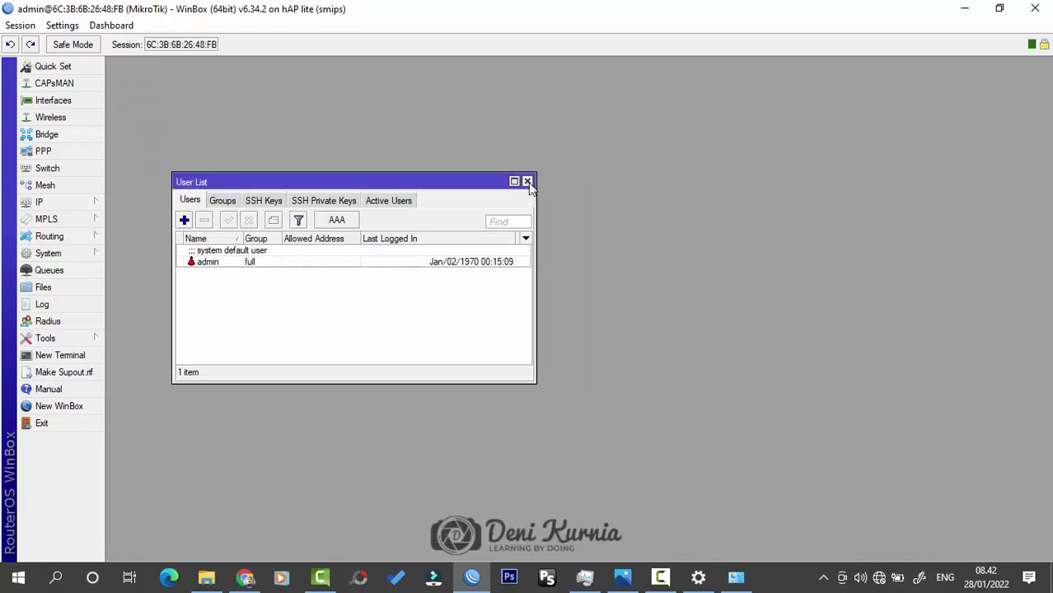
pyautogui.click(528, 182)
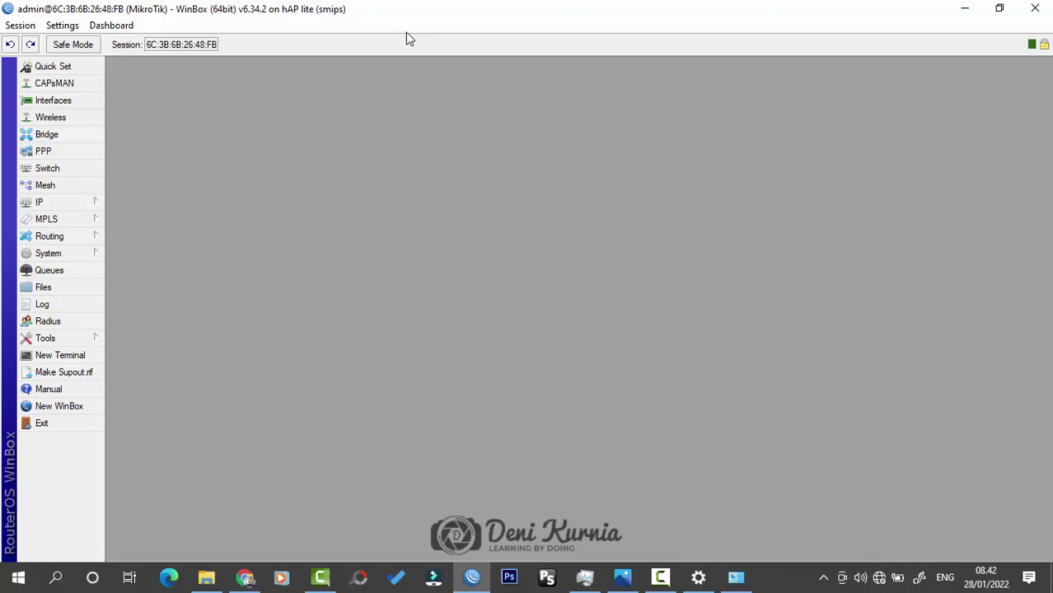
# Step: Change the router identity from MikroTik to MikroTik-SERVER under System > Identity
pyautogui.click(89, 251)
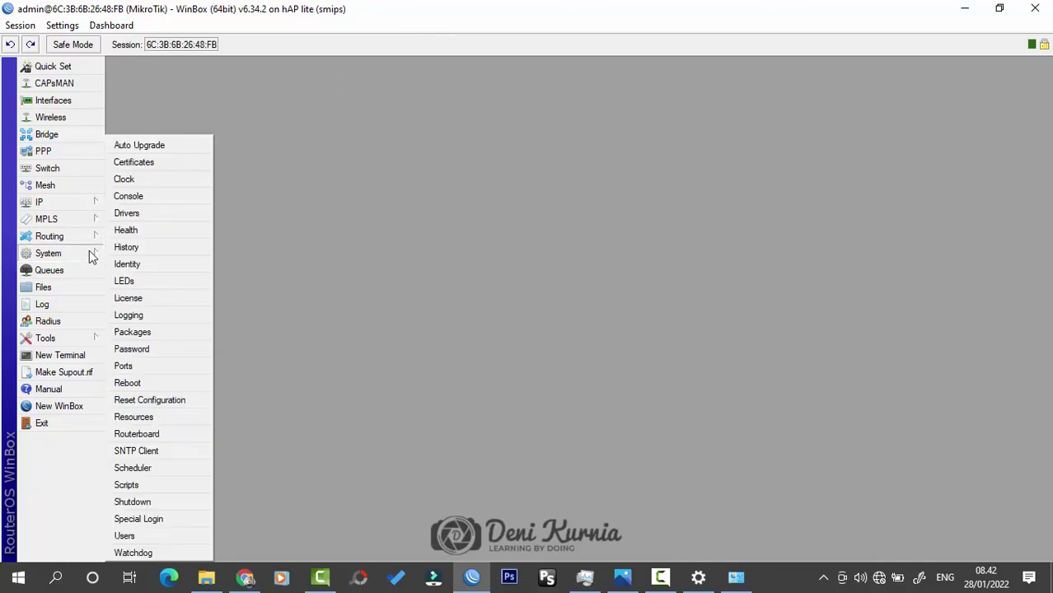
pyautogui.click(167, 264)
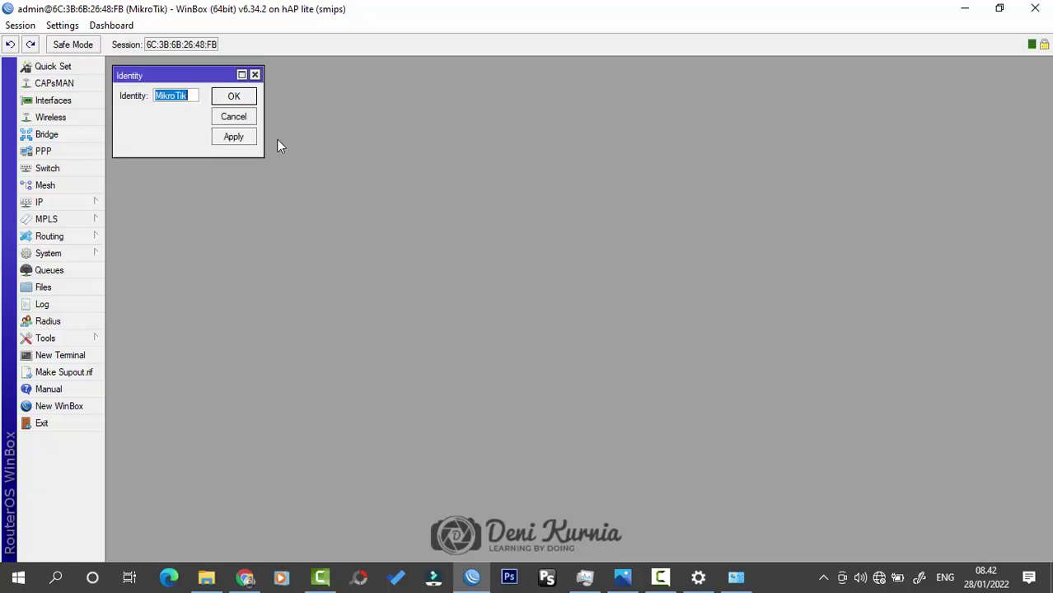
pyautogui.moveTo(200, 78); pyautogui.dragTo(343, 148)
pyautogui.moveTo(403, 227); pyautogui.dragTo(448, 231)
pyautogui.moveTo(386, 150); pyautogui.dragTo(507, 234)
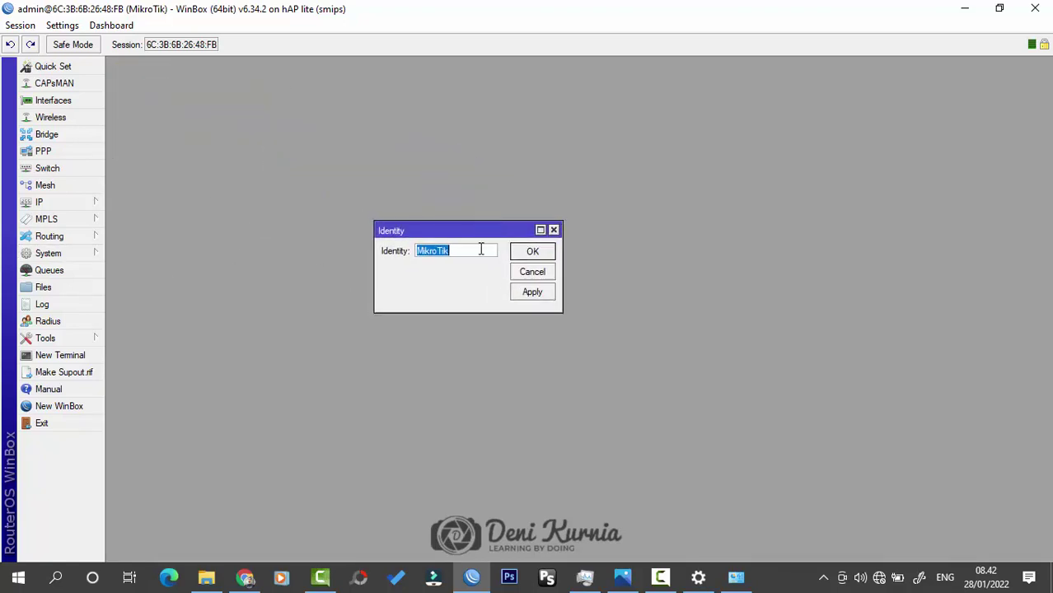
pyautogui.click(482, 250)
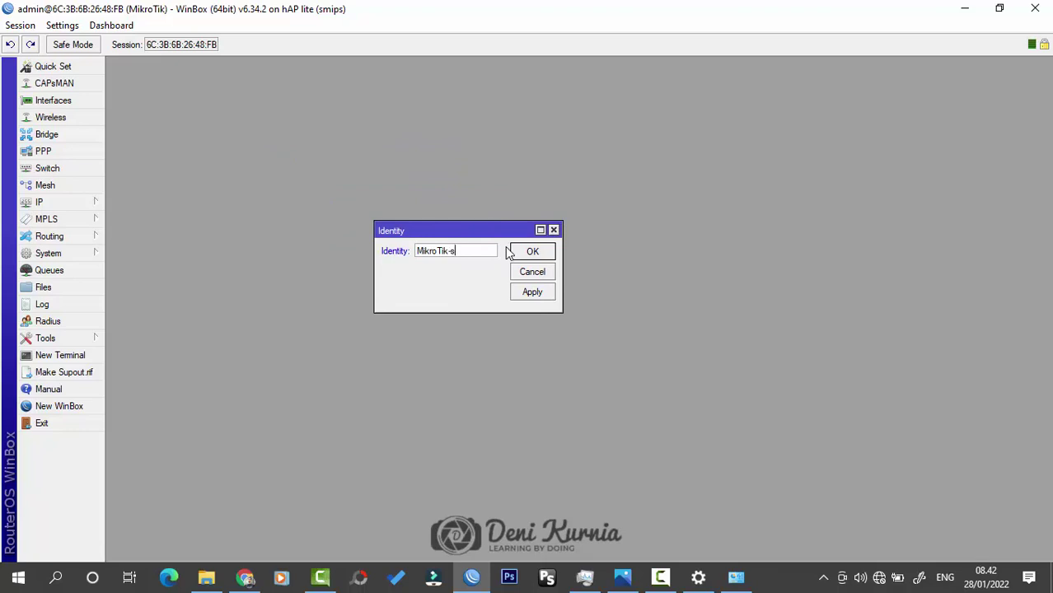
pyautogui.write('-SERVER')
pyautogui.click(527, 251)
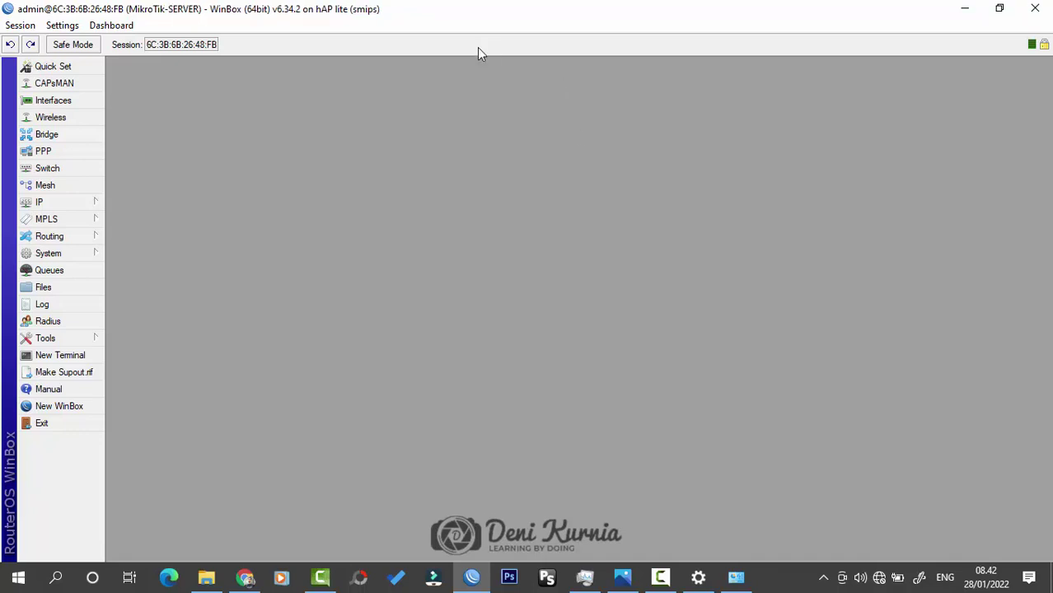
# Step: Open the router's User List from the System menu and arrange its window
pyautogui.click(83, 258)
pyautogui.click(158, 534)
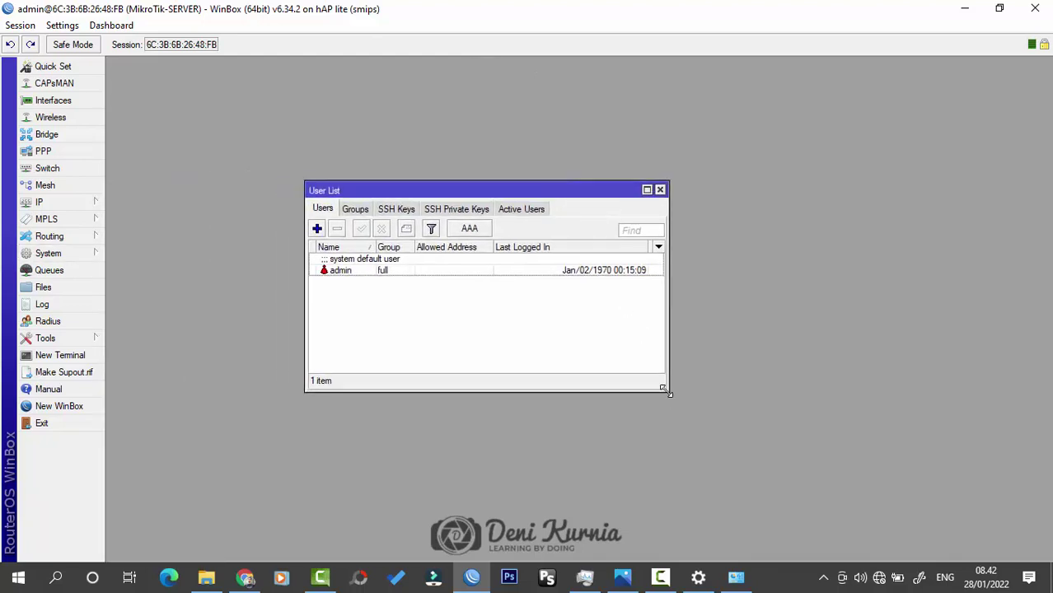
pyautogui.moveTo(668, 392); pyautogui.dragTo(753, 409)
pyautogui.moveTo(602, 194); pyautogui.dragTo(644, 210)
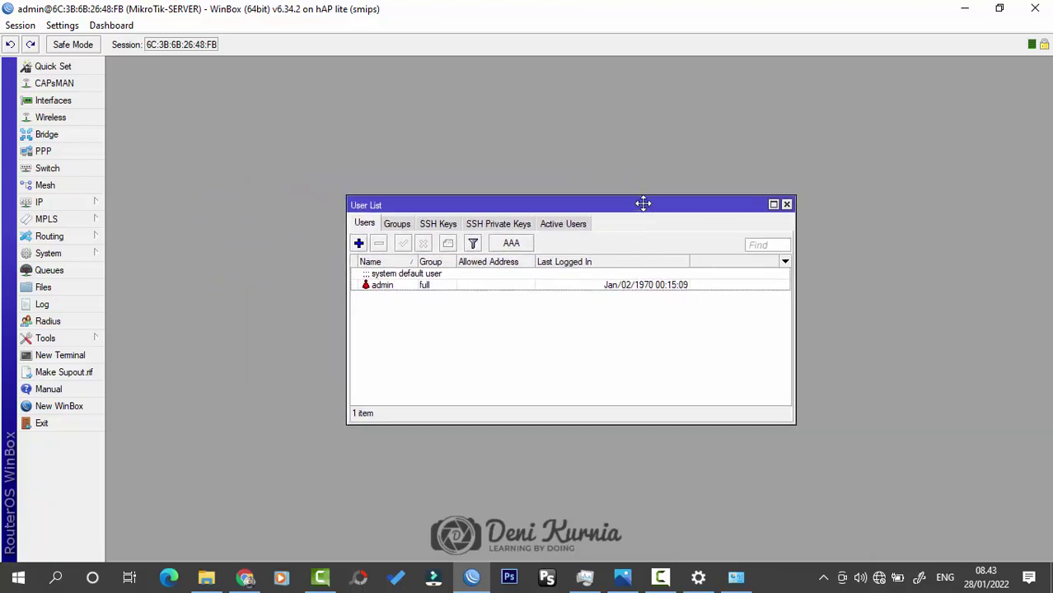
pyautogui.click(394, 288)
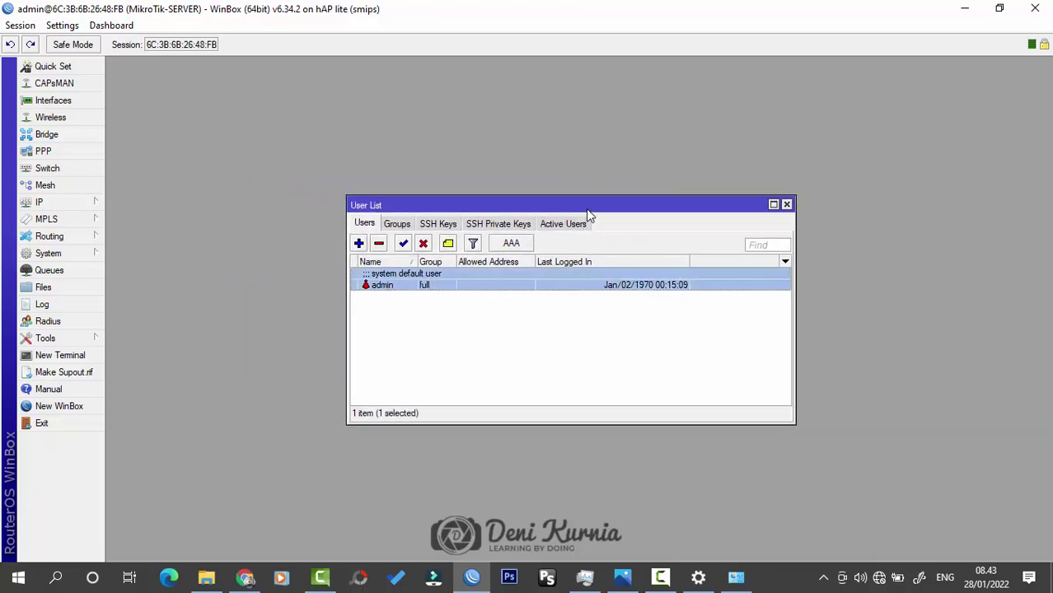
pyautogui.moveTo(586, 206); pyautogui.dragTo(590, 188)
pyautogui.click(565, 330)
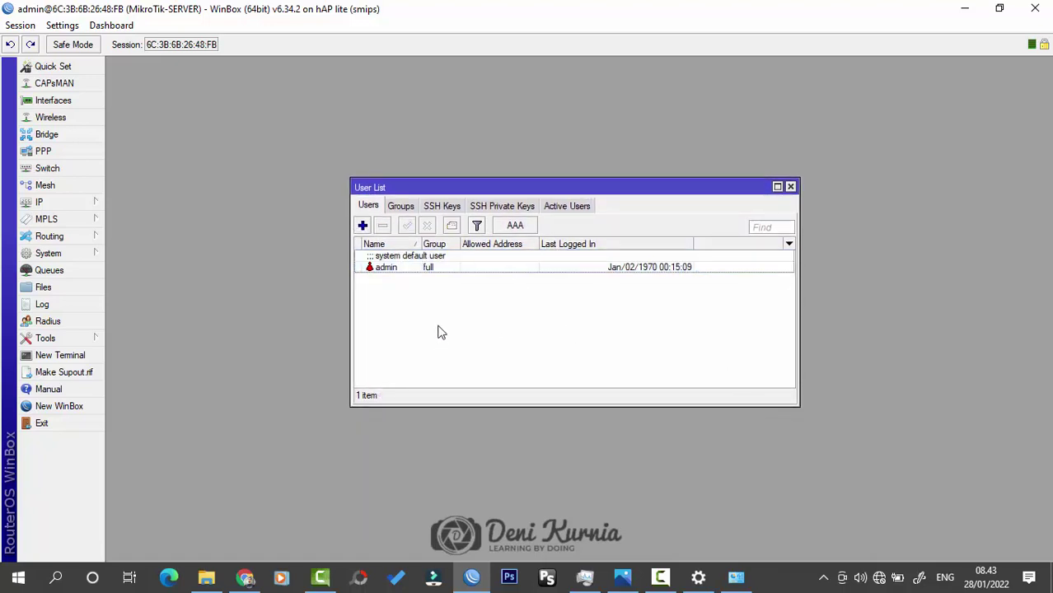
pyautogui.click(392, 269)
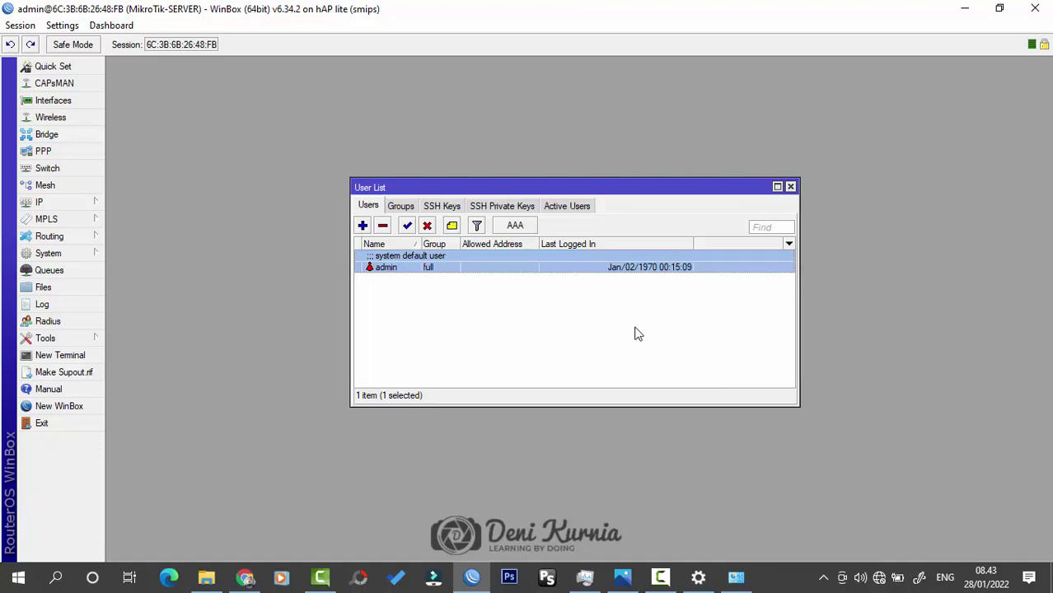
# Step: Add a new user in the full group with its login name and password
pyautogui.click(363, 225)
pyautogui.moveTo(434, 163); pyautogui.dragTo(620, 238)
pyautogui.write('KAK')
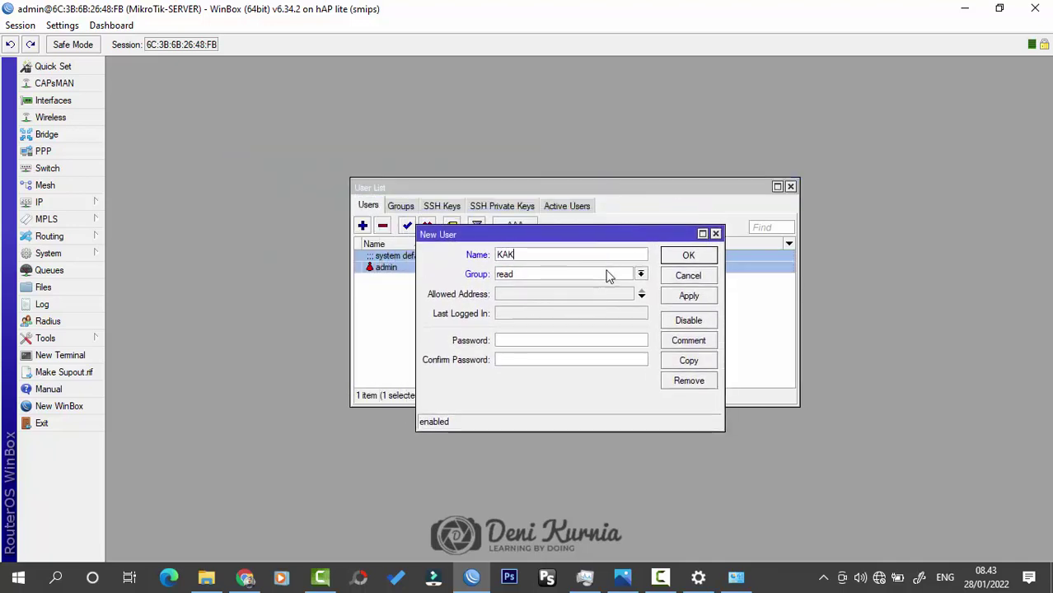
pyautogui.write('A')
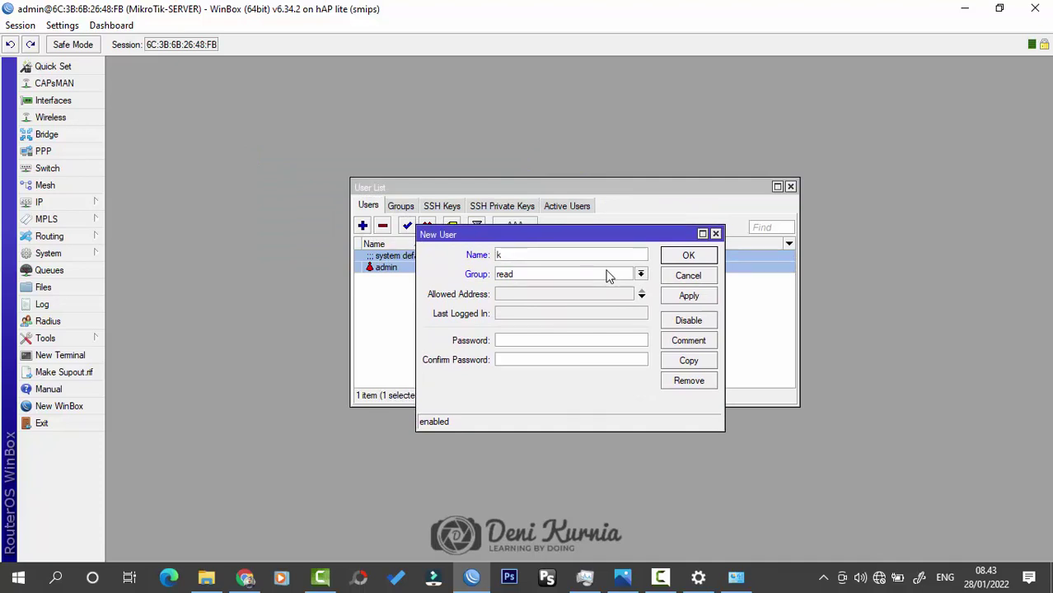
pyautogui.click(608, 276)
pyautogui.click(608, 276)
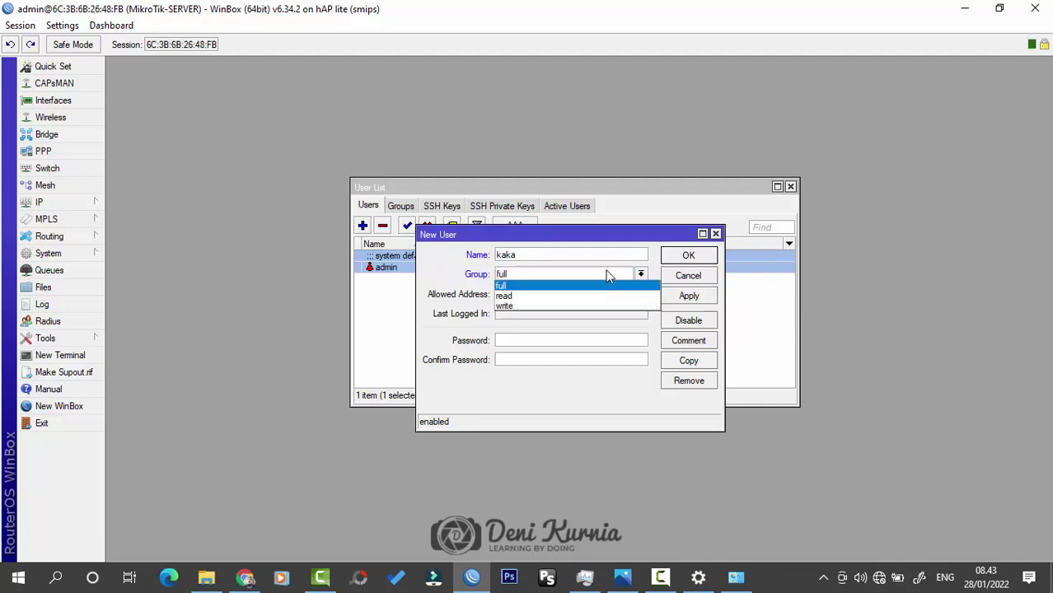
pyautogui.click(608, 284)
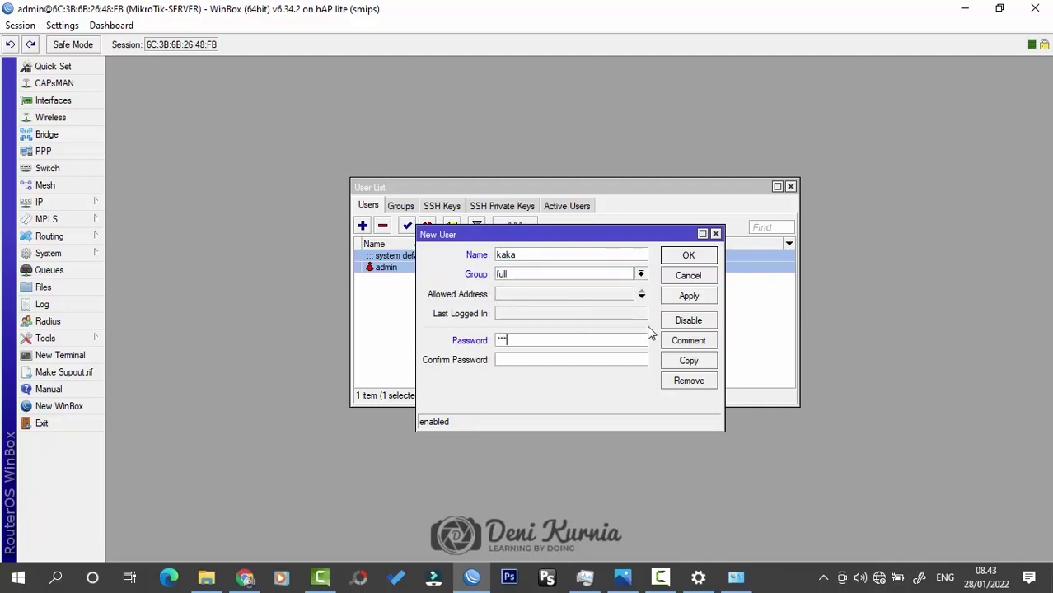
pyautogui.write('*')
pyautogui.click(687, 256)
# Step: Disable the default admin user account
pyautogui.click(518, 311)
pyautogui.click(406, 262)
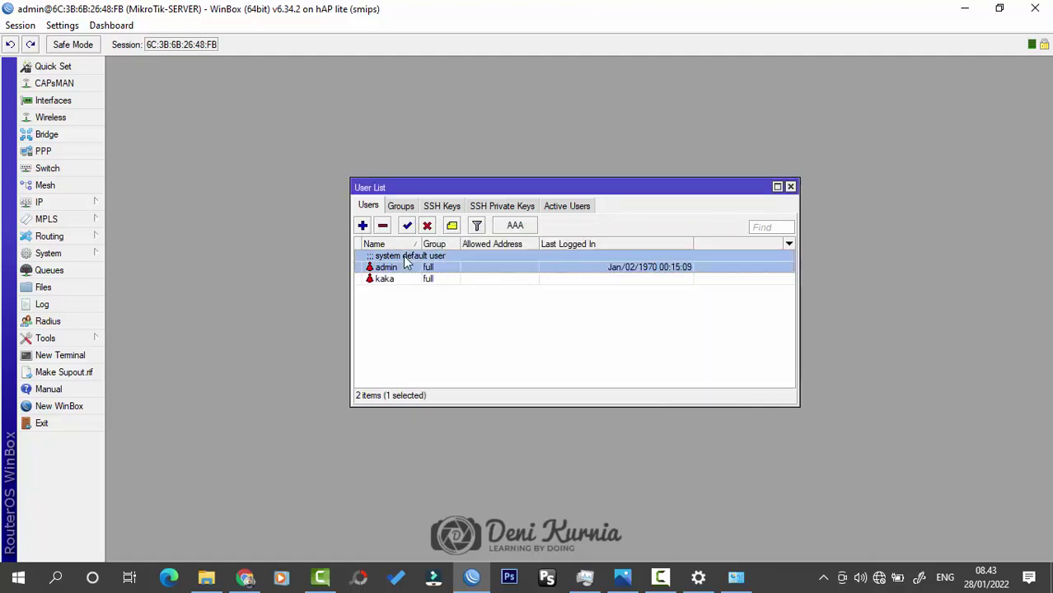
pyautogui.click(427, 225)
pyautogui.click(497, 316)
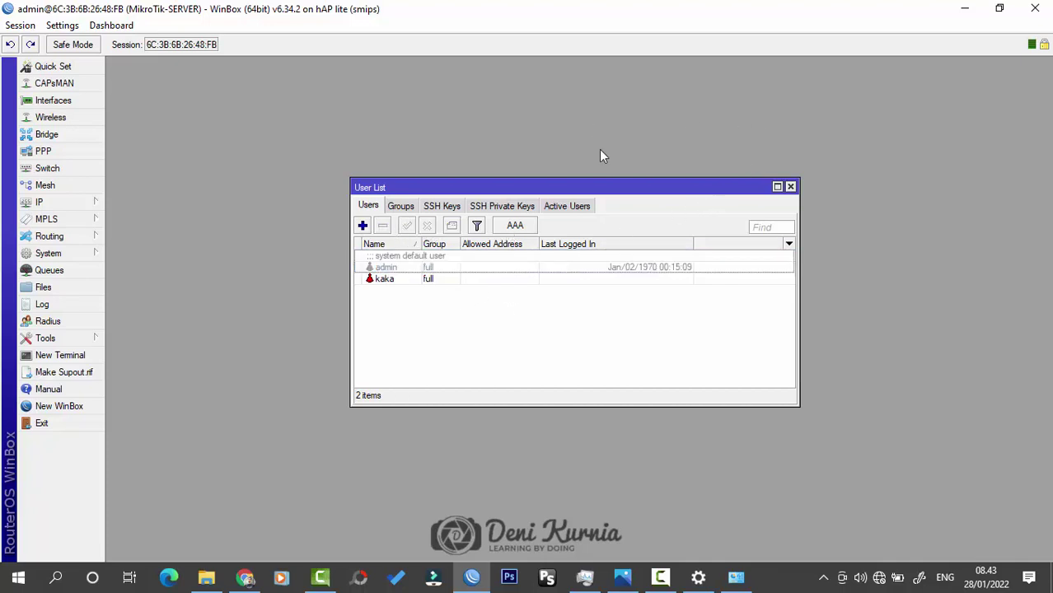
# Step: Disconnect the session and begin entering the new user's login for MikroTik-SERVER
pyautogui.click(20, 24)
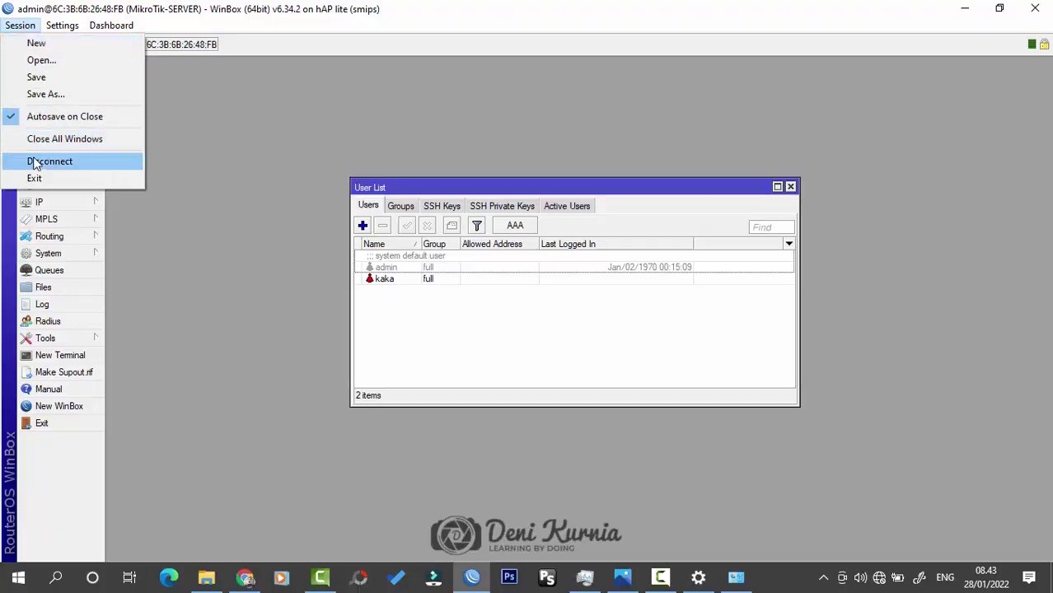
pyautogui.click(34, 164)
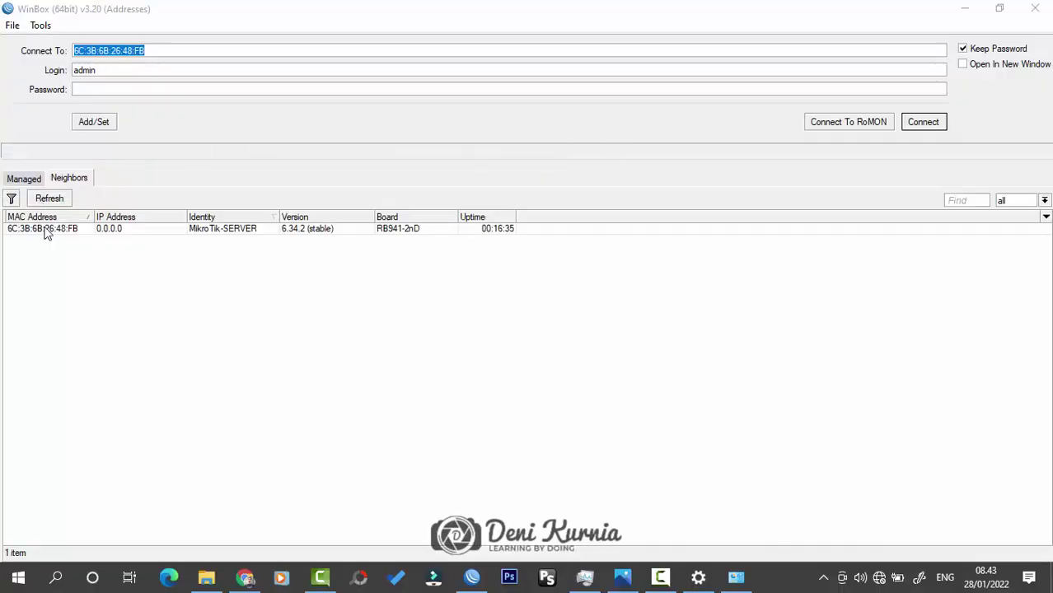
pyautogui.click(46, 229)
pyautogui.click(115, 71)
pyautogui.write('kaka')
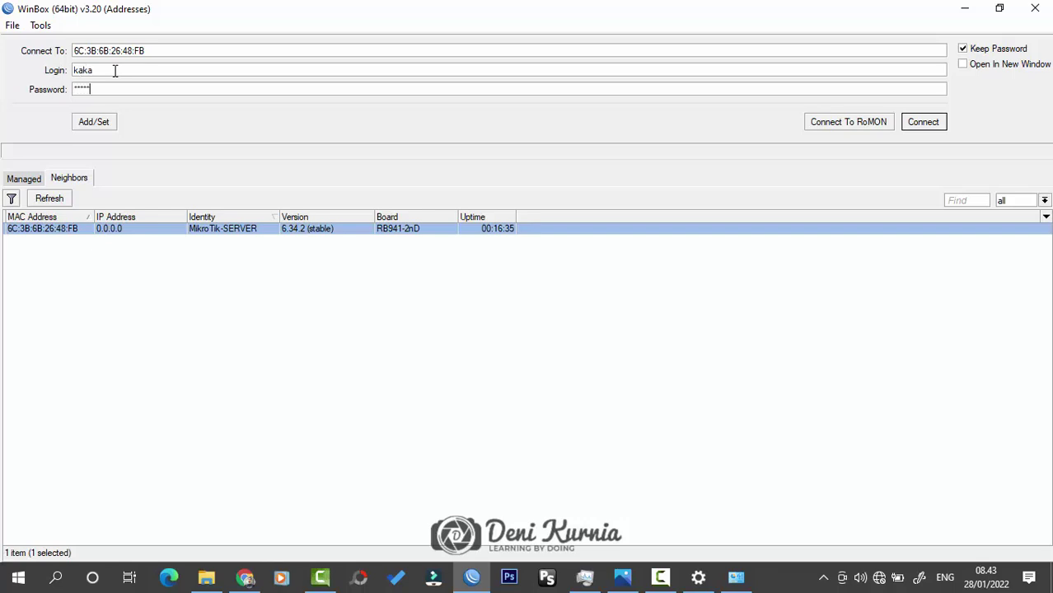
# Step: Log in as the new user, retyping the password after the first attempt, then close the User List
pyautogui.press('Return')
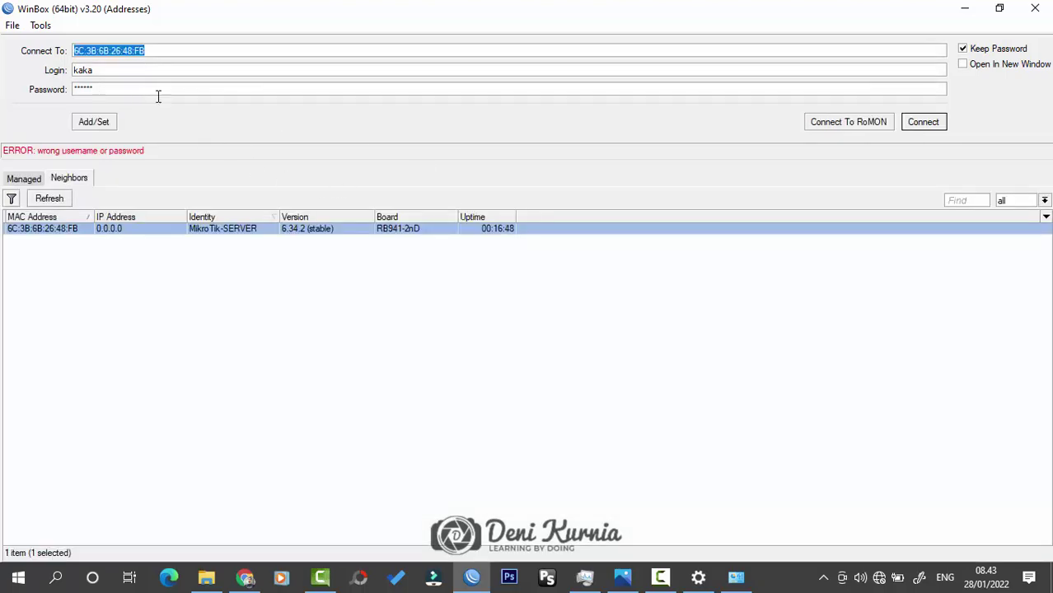
pyautogui.doubleClick(140, 89)
pyautogui.write('1')
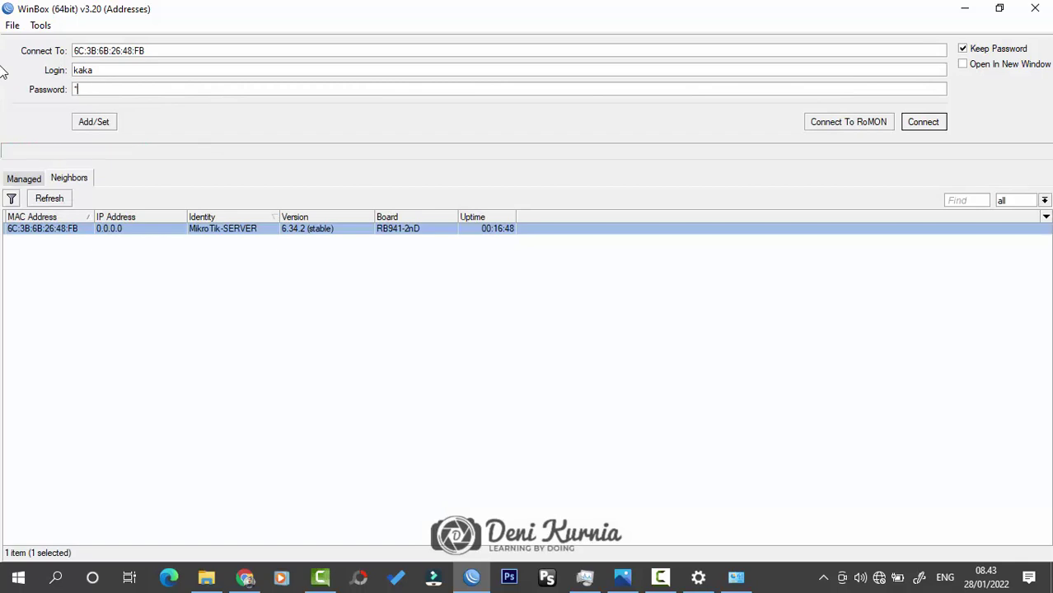
pyautogui.press('Return')
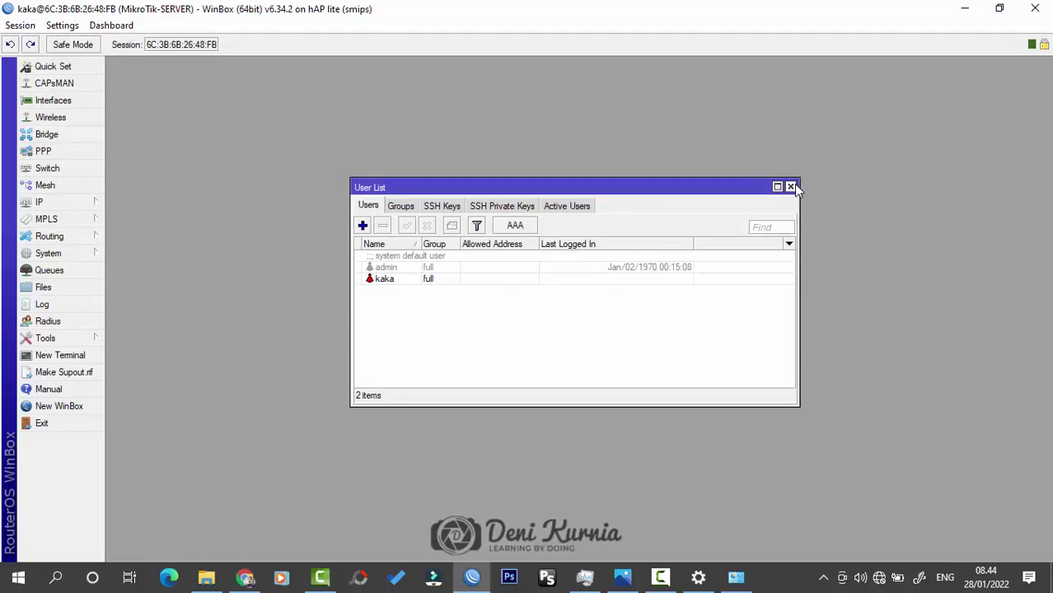
pyautogui.click(790, 187)
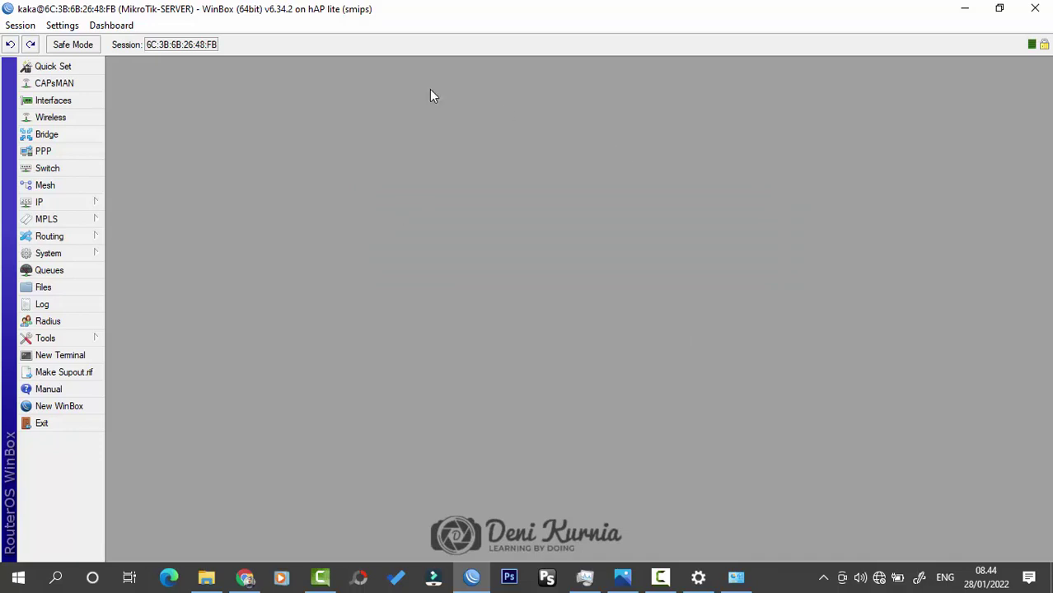
# Step: Bring up the Interface List and position it in the centre of the workspace
pyautogui.click(80, 101)
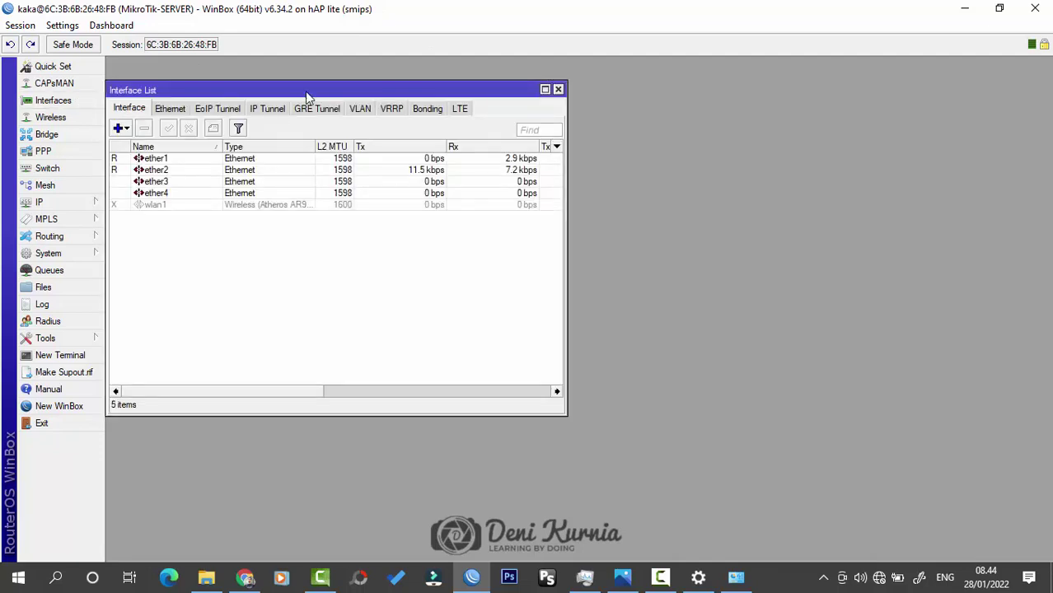
pyautogui.moveTo(321, 85); pyautogui.dragTo(592, 158)
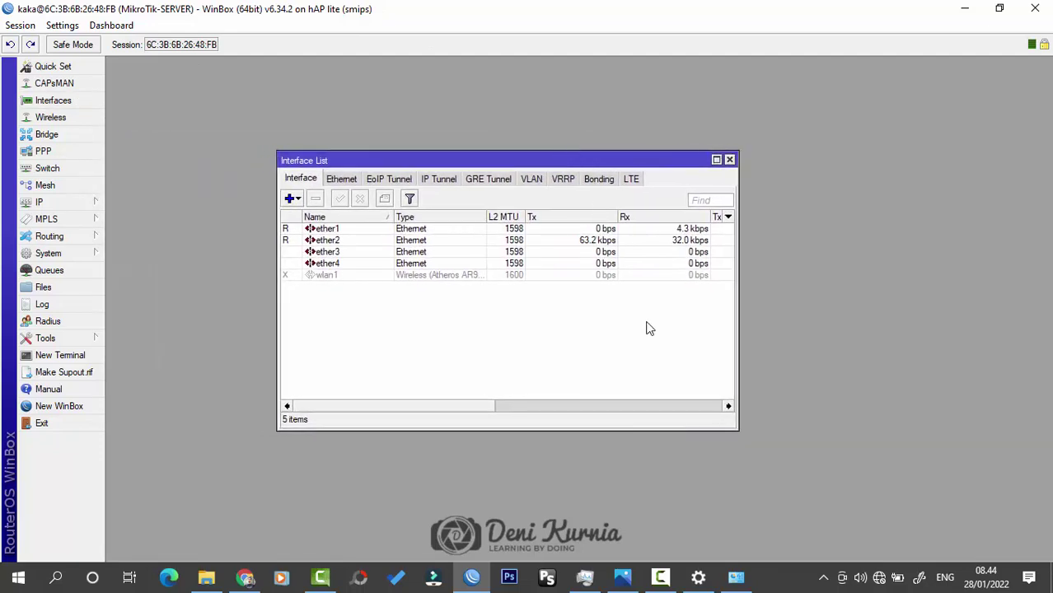
pyautogui.moveTo(743, 434); pyautogui.dragTo(741, 473)
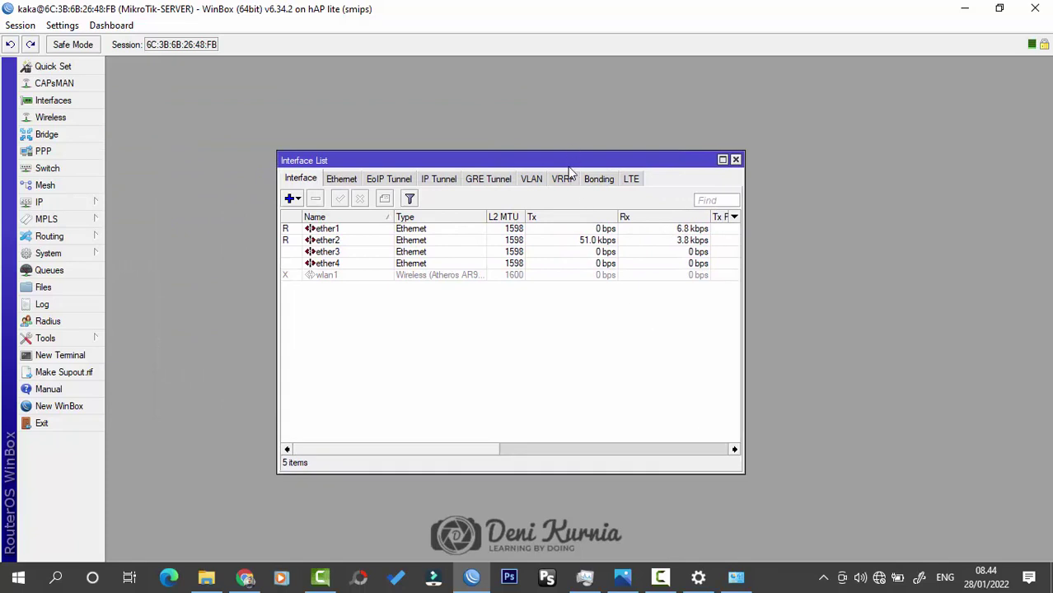
pyautogui.moveTo(567, 159); pyautogui.dragTo(576, 147)
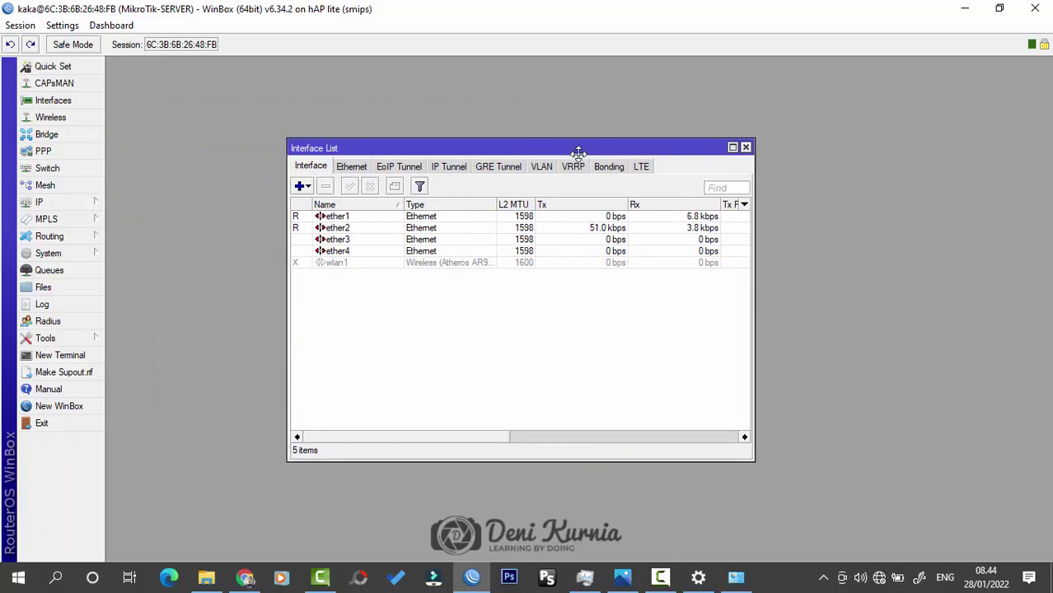
pyautogui.click(350, 227)
pyautogui.click(402, 329)
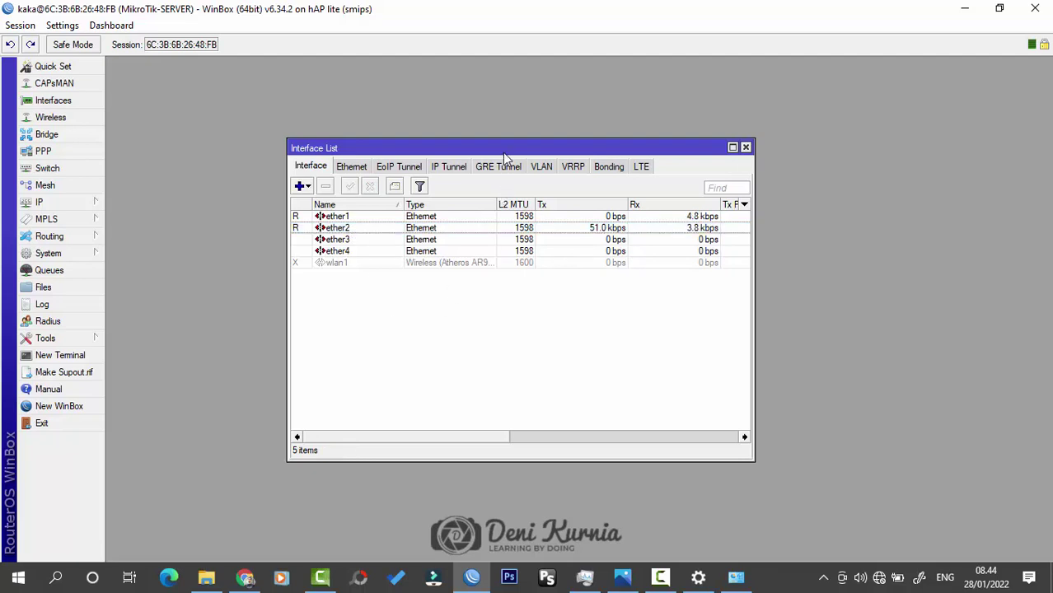
pyautogui.moveTo(504, 149)
pyautogui.mouseDown()
pyautogui.moveTo(493, 183)
pyautogui.moveTo(507, 157)
pyautogui.mouseUp()
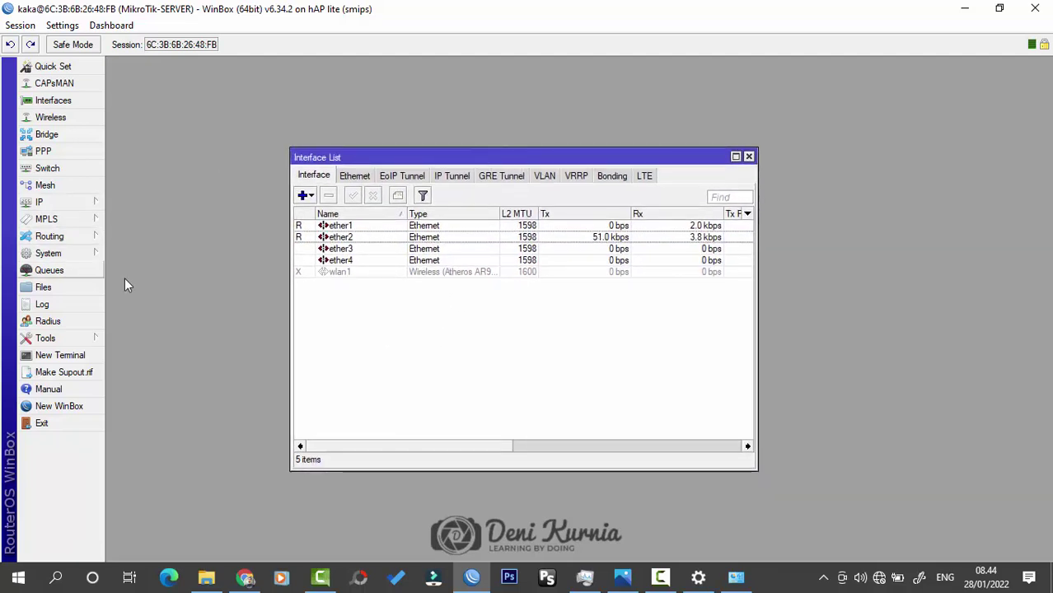
# Step: Rename interface ether1 to ether1-INTERNET
pyautogui.click(354, 228)
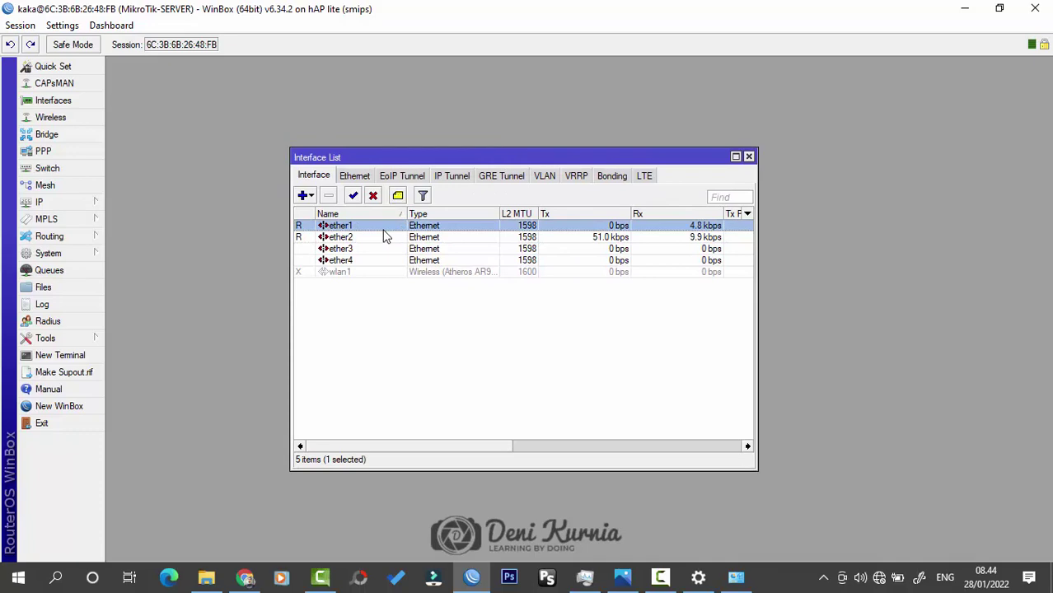
pyautogui.doubleClick(383, 226)
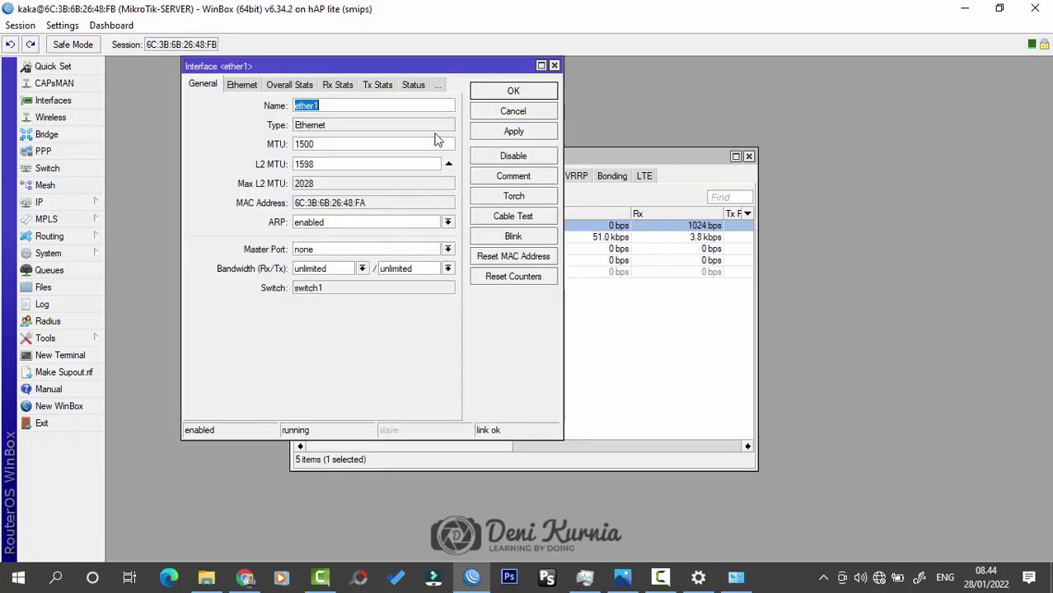
pyautogui.moveTo(525, 61); pyautogui.dragTo(646, 123)
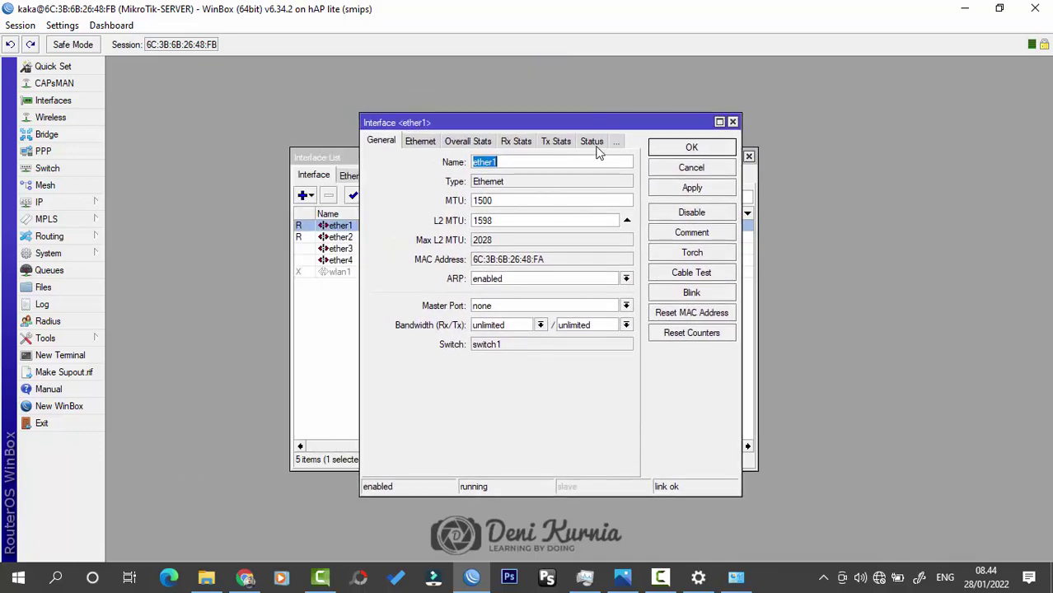
pyautogui.click(571, 158)
pyautogui.write('-INTERNET')
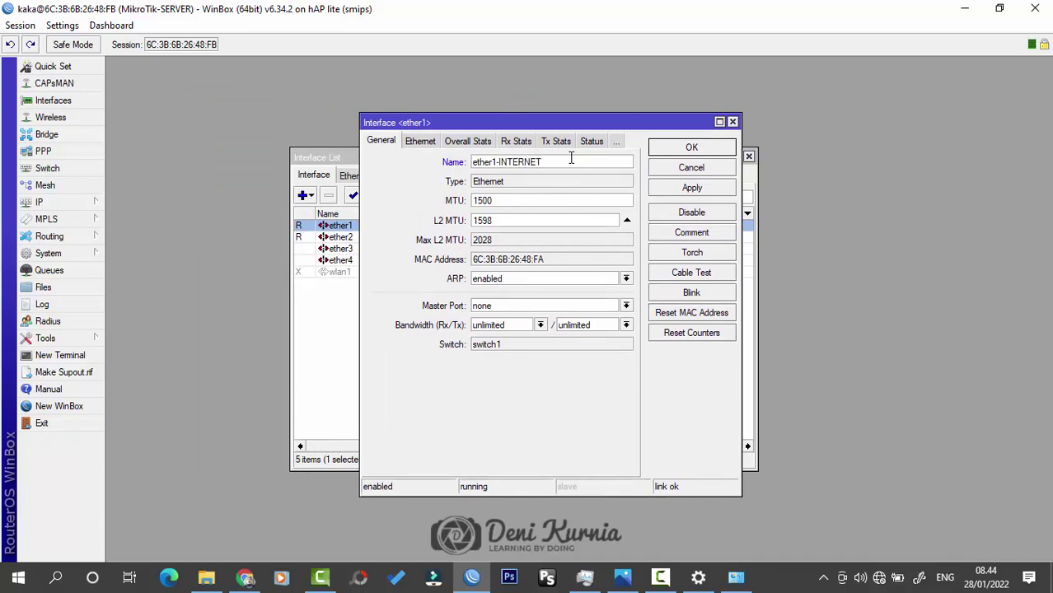
pyautogui.click(692, 147)
# Step: Rename ether2 to ether2-LAN and close the Interface List
pyautogui.doubleClick(338, 236)
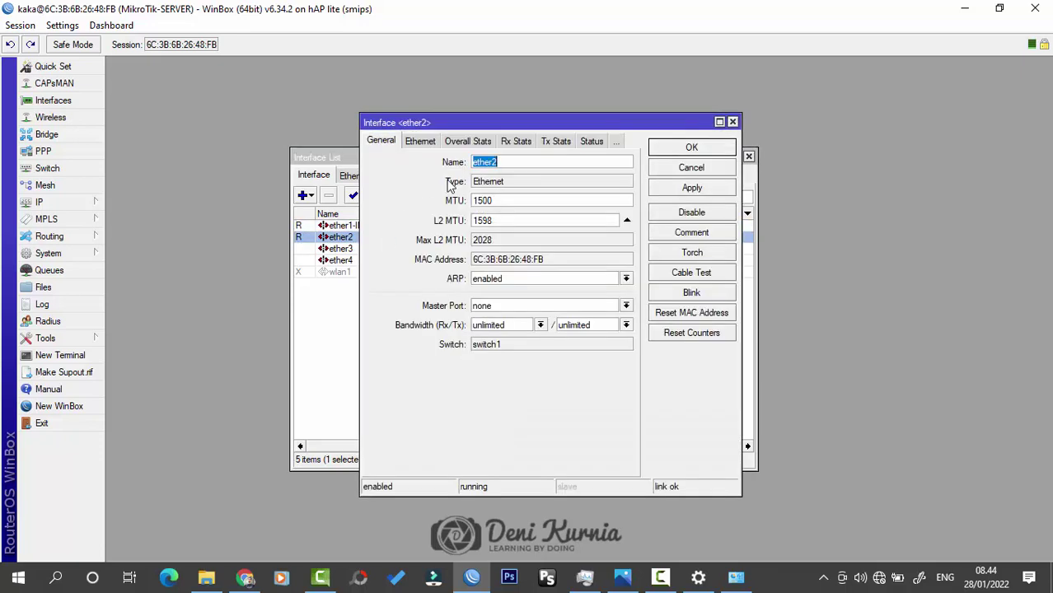
pyautogui.click(518, 162)
pyautogui.click(691, 146)
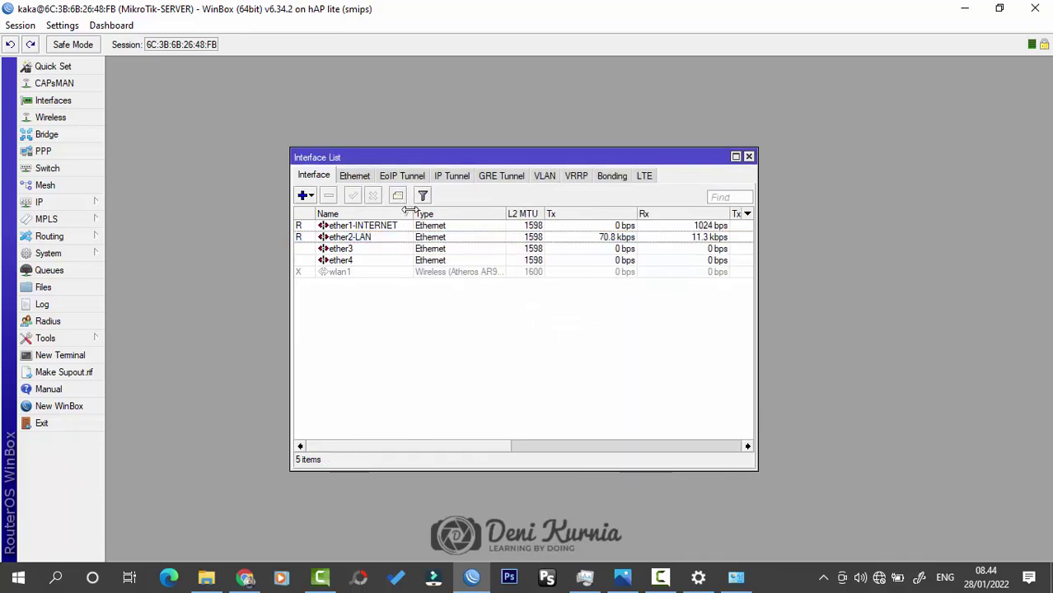
pyautogui.moveTo(478, 156); pyautogui.dragTo(499, 135)
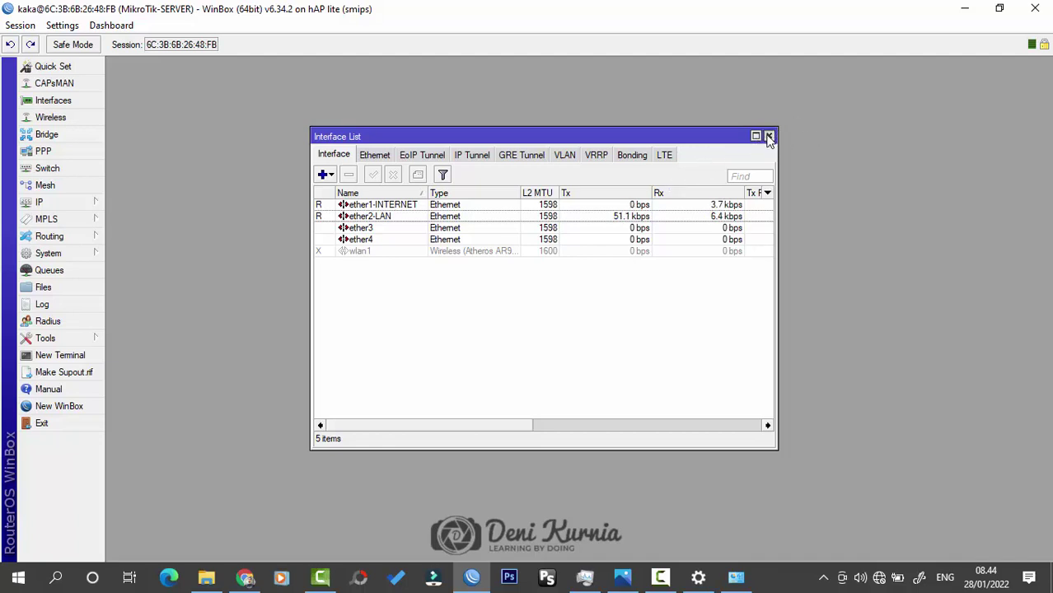
pyautogui.click(768, 137)
# Step: Open IP > Addresses and IP > DHCP Client side by side, both showing 0 items
pyautogui.click(93, 204)
pyautogui.click(136, 212)
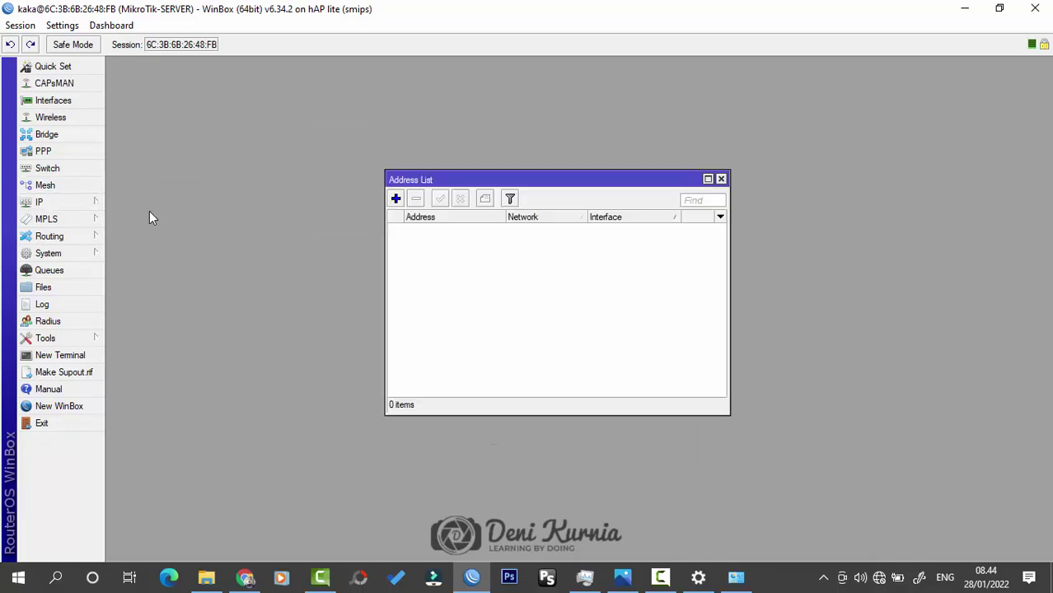
pyautogui.moveTo(637, 175); pyautogui.dragTo(648, 173)
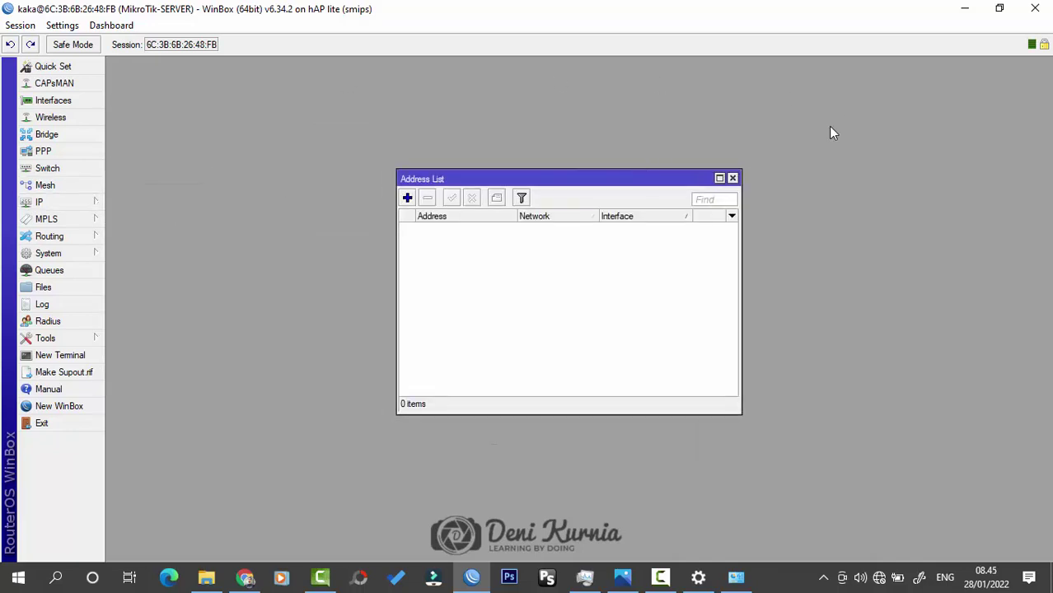
pyautogui.click(85, 203)
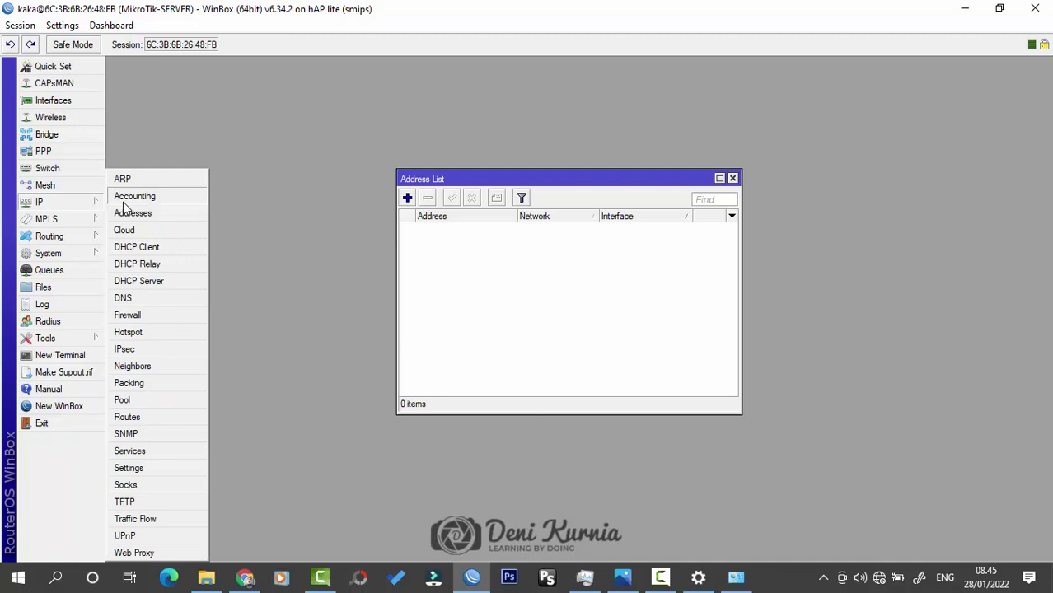
pyautogui.click(147, 248)
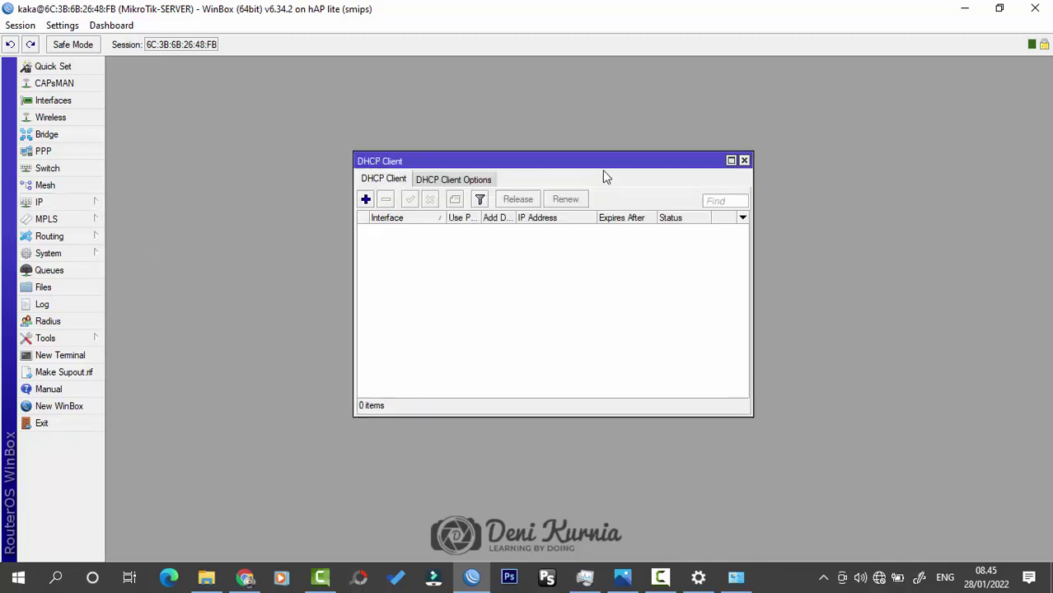
pyautogui.moveTo(607, 170); pyautogui.dragTo(623, 249)
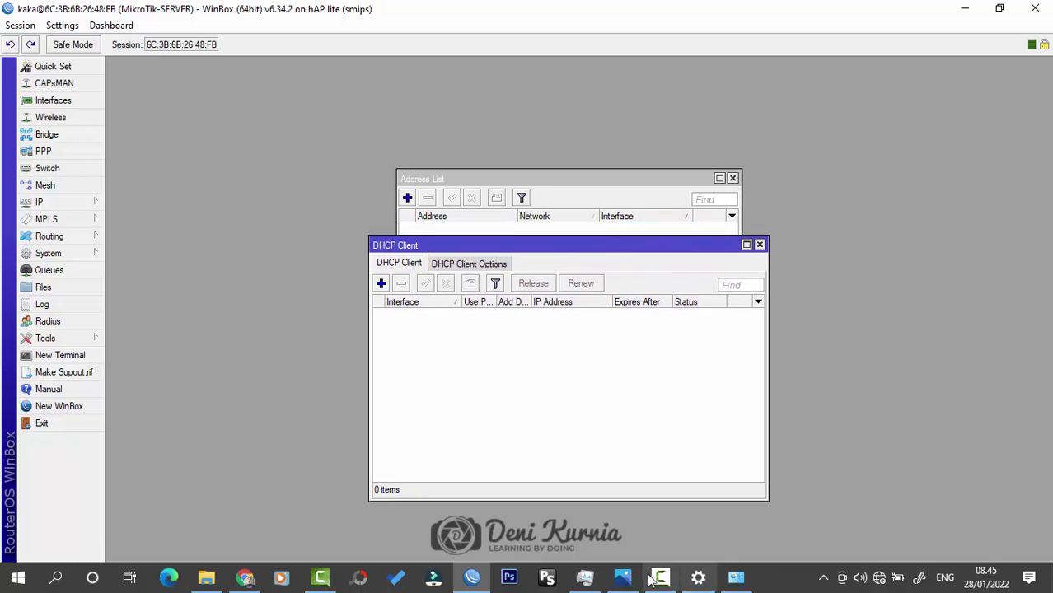
pyautogui.click(622, 576)
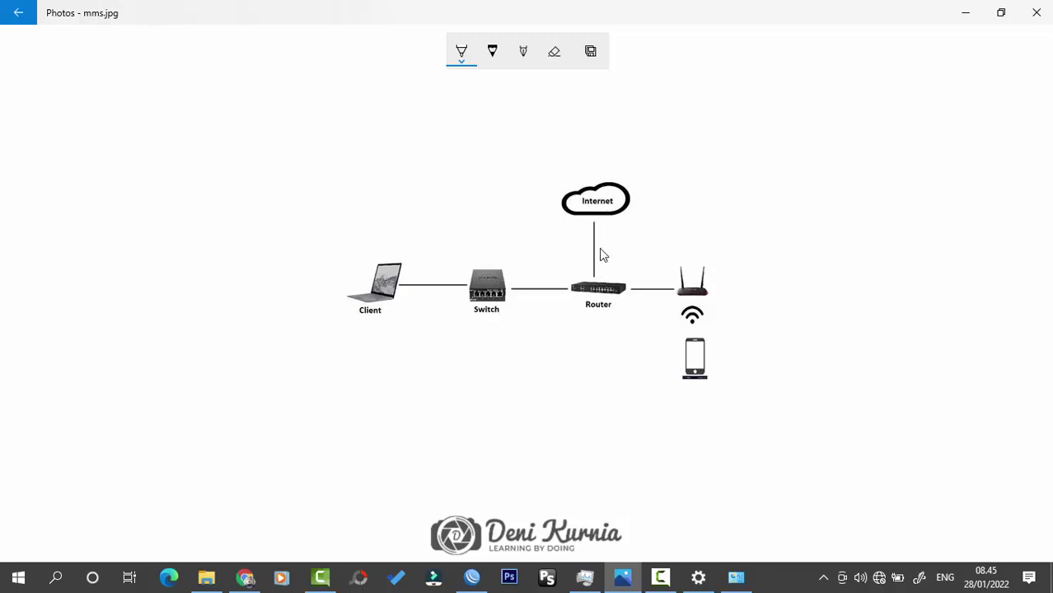
pyautogui.click(964, 12)
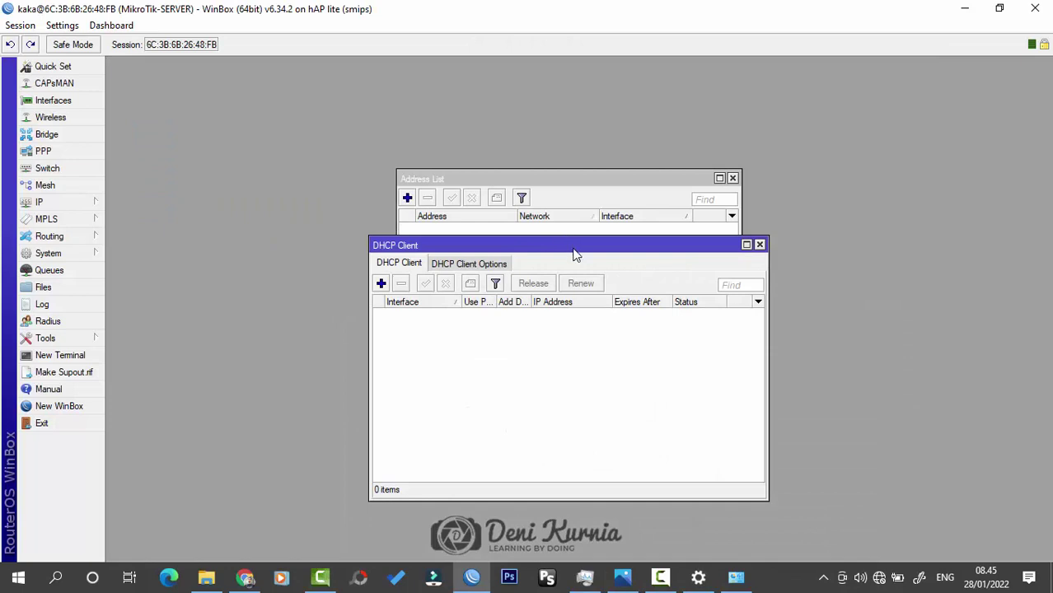
# Step: Add a DHCP client on ether1-INTERNET, which binds 192.168.46.205/24, then close the client list
pyautogui.moveTo(574, 249); pyautogui.dragTo(582, 196)
pyautogui.click(389, 234)
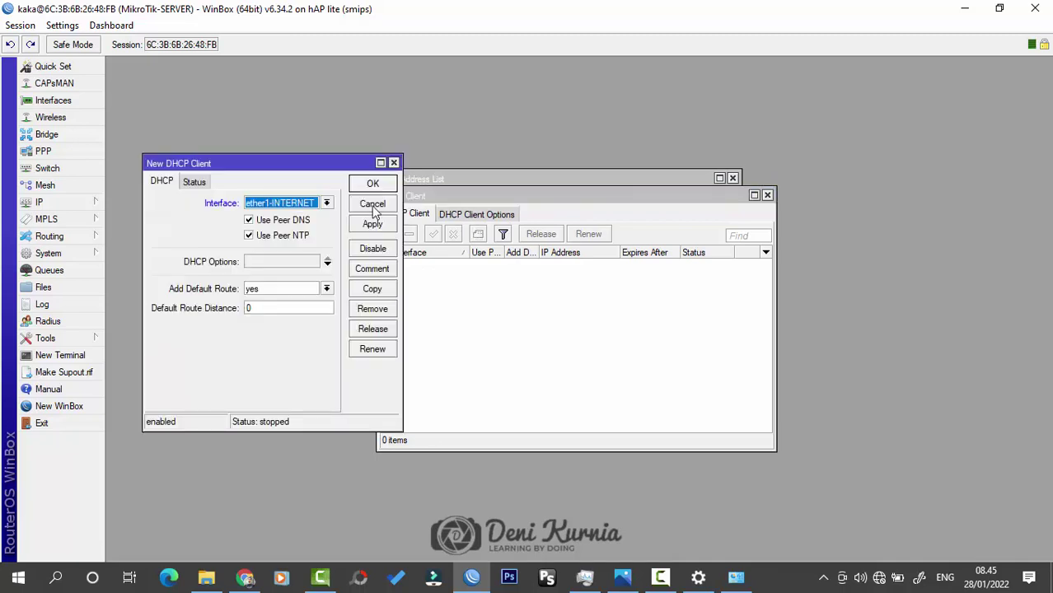
pyautogui.moveTo(310, 173); pyautogui.dragTo(618, 196)
pyautogui.click(622, 231)
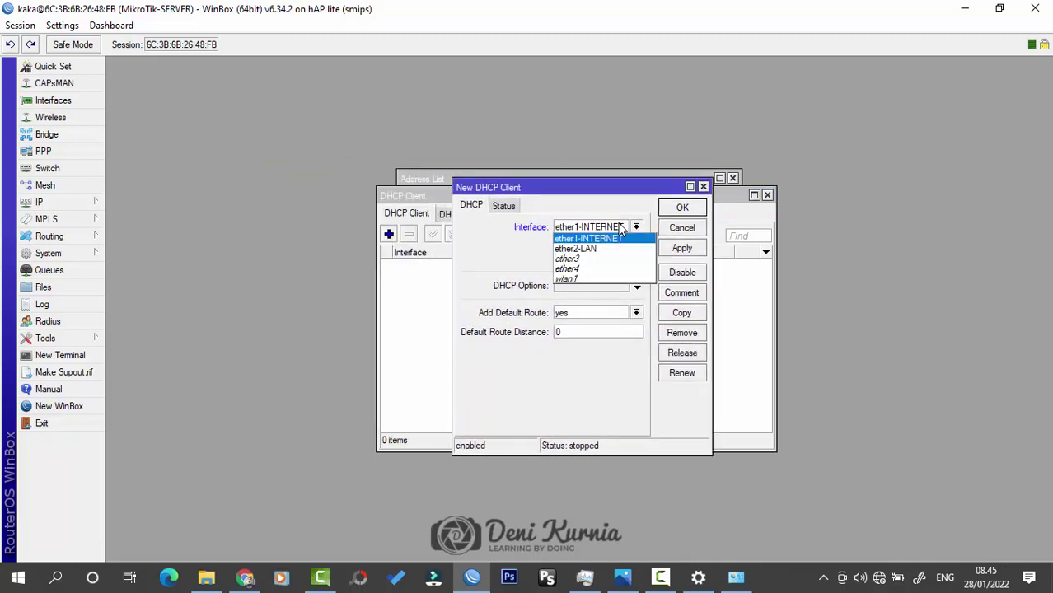
pyautogui.click(619, 238)
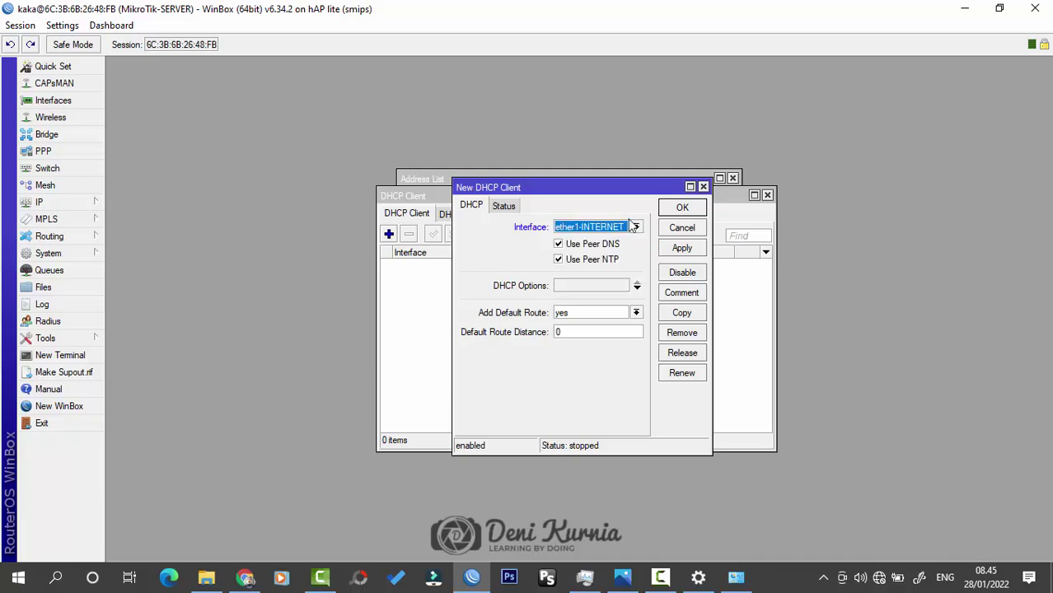
pyautogui.click(682, 208)
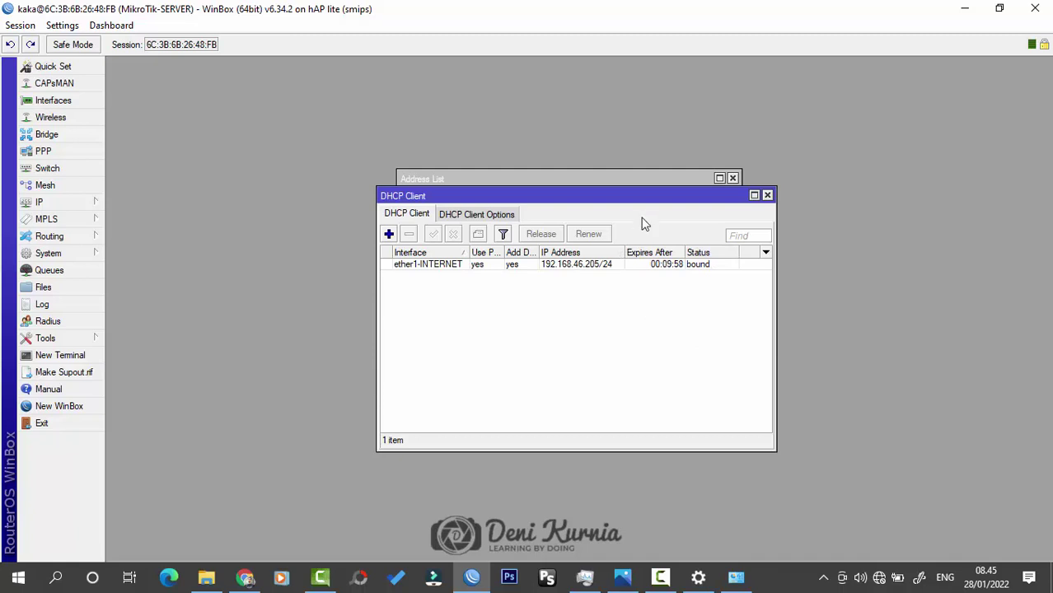
pyautogui.moveTo(643, 201); pyautogui.dragTo(641, 230)
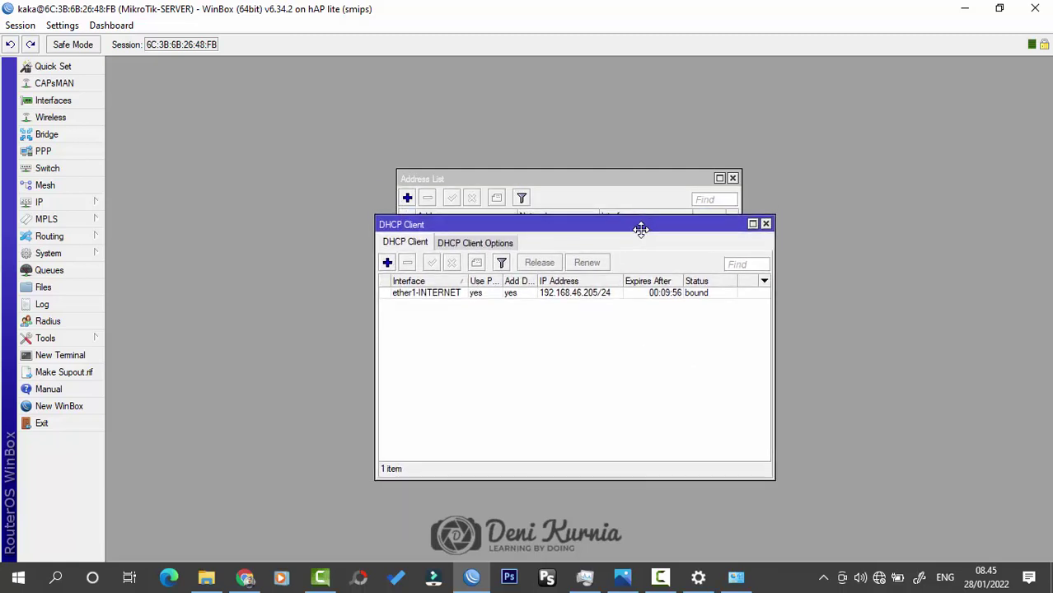
pyautogui.click(605, 294)
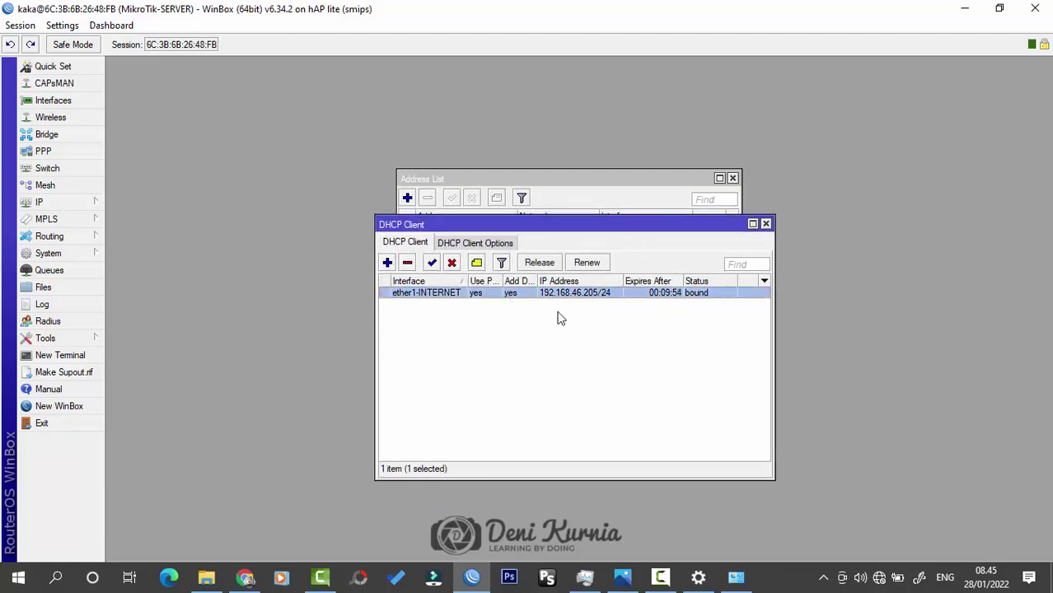
pyautogui.click(767, 225)
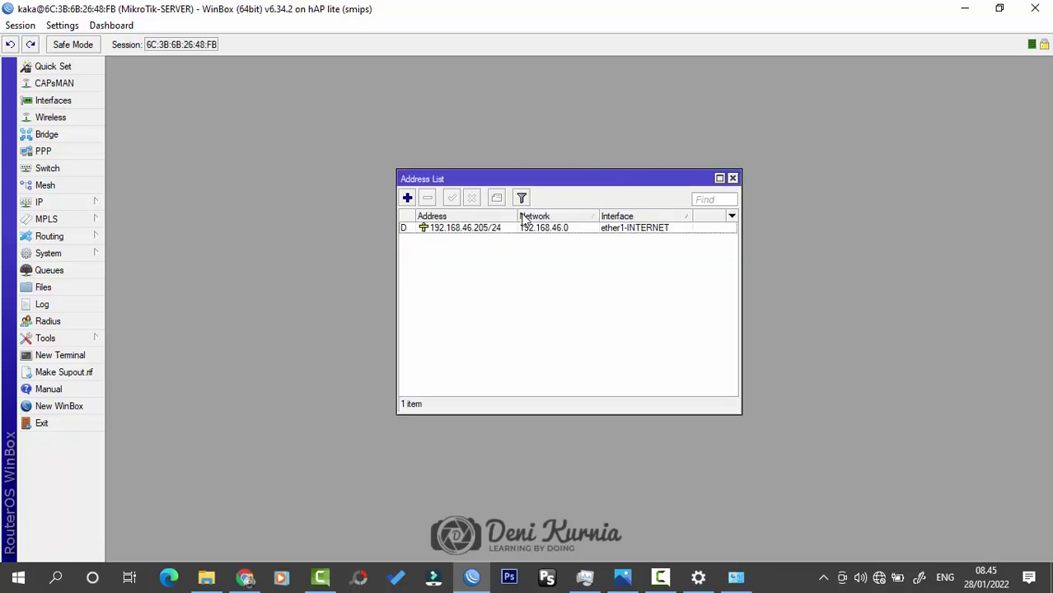
pyautogui.click(64, 355)
pyautogui.moveTo(483, 92); pyautogui.dragTo(693, 205)
pyautogui.write('BIN')
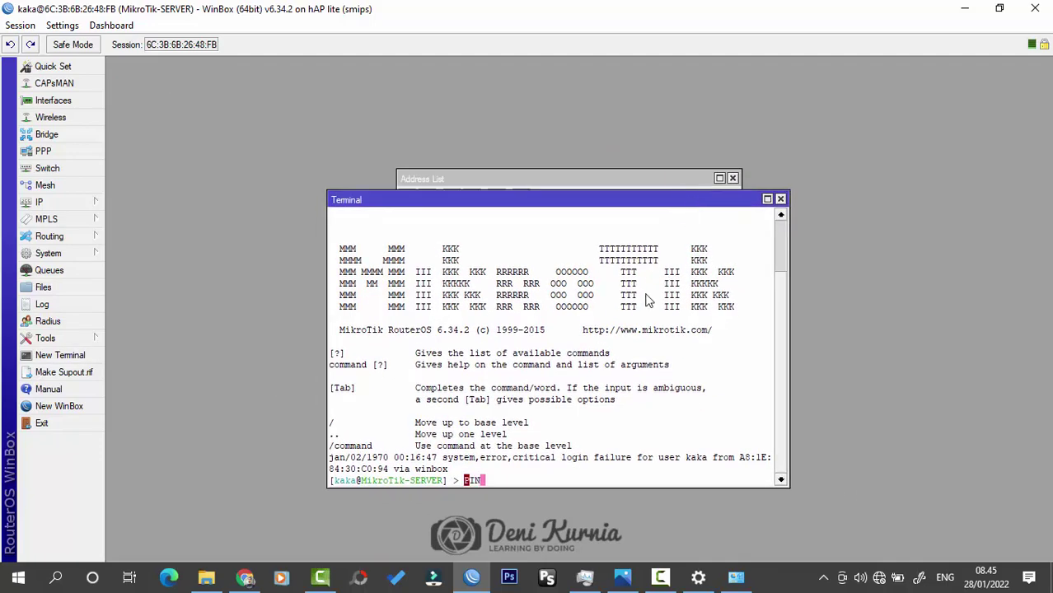
pyautogui.press('BackSpace')
pyautogui.press('BackSpace')
pyautogui.press('BackSpace')
pyautogui.write('ping 8.8.8.8')
pyautogui.press('Return')
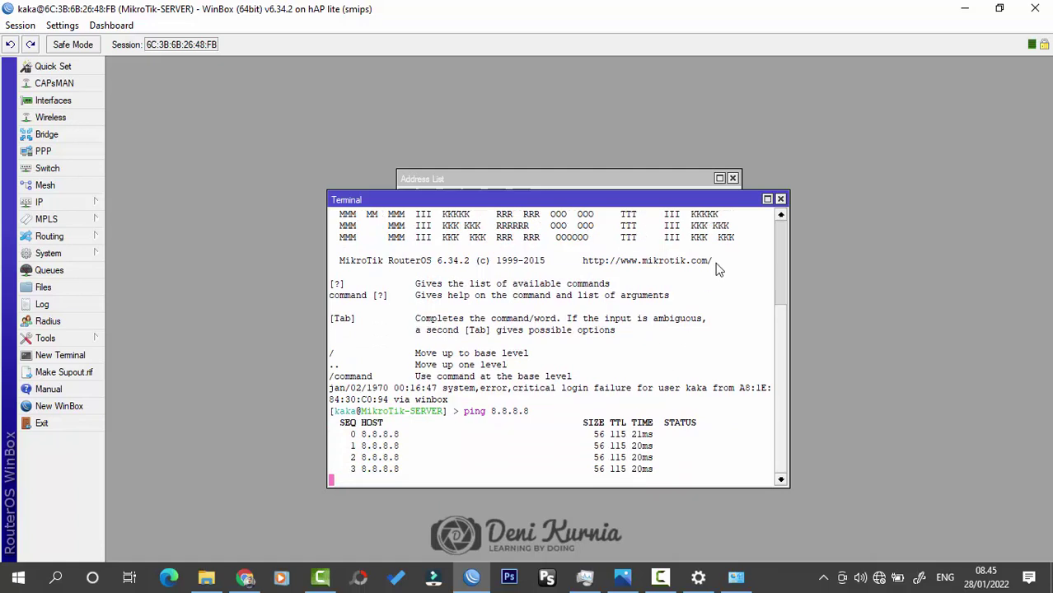
pyautogui.click(780, 200)
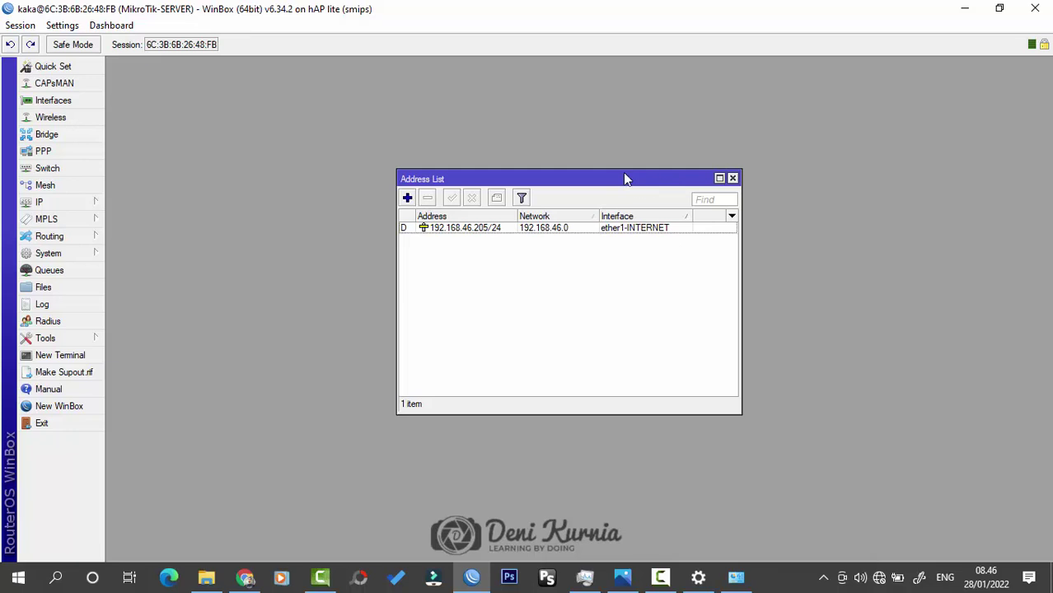
# Step: Add a new Address List entry 10.10.10.1/24 assigned to interface ether2-LAN
pyautogui.moveTo(623, 173)
pyautogui.mouseDown()
pyautogui.moveTo(620, 150)
pyautogui.moveTo(624, 172)
pyautogui.mouseUp()
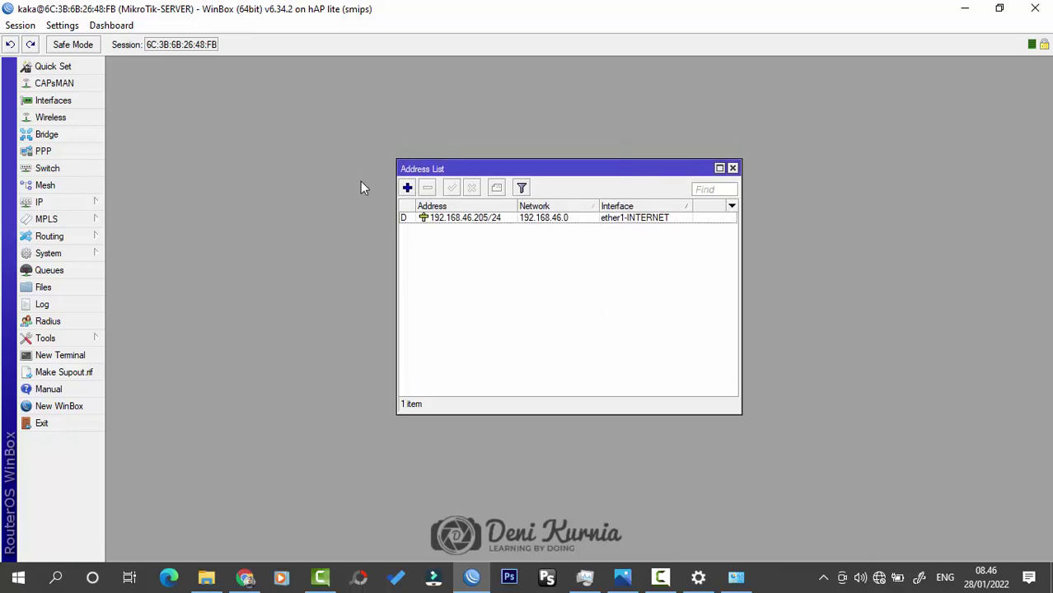
pyautogui.click(75, 204)
pyautogui.click(132, 216)
pyautogui.click(408, 189)
pyautogui.moveTo(256, 244); pyautogui.dragTo(531, 259)
pyautogui.click(565, 309)
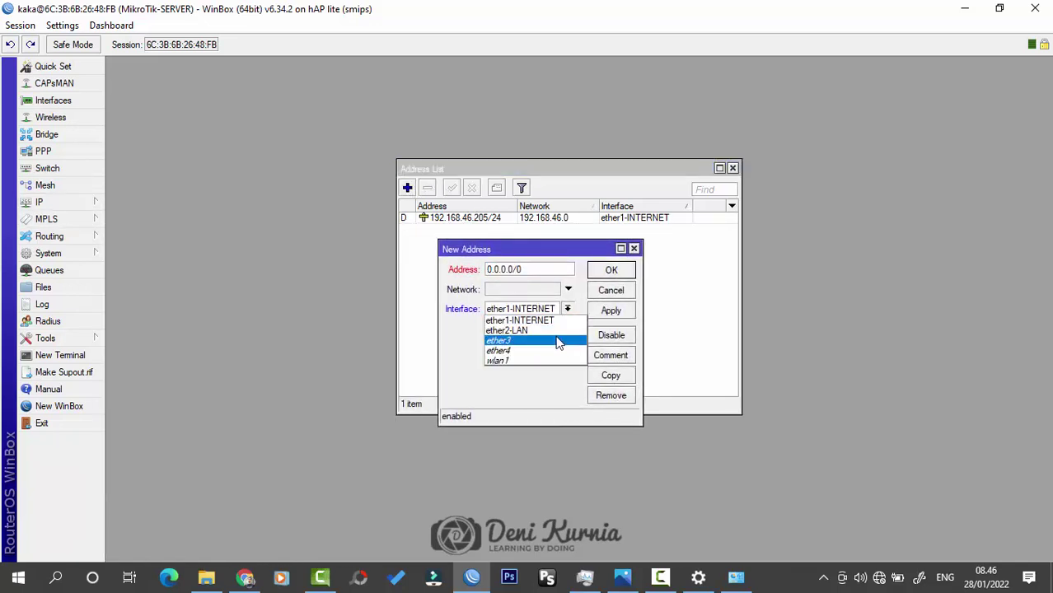
pyautogui.click(552, 328)
pyautogui.moveTo(531, 267); pyautogui.dragTo(362, 270)
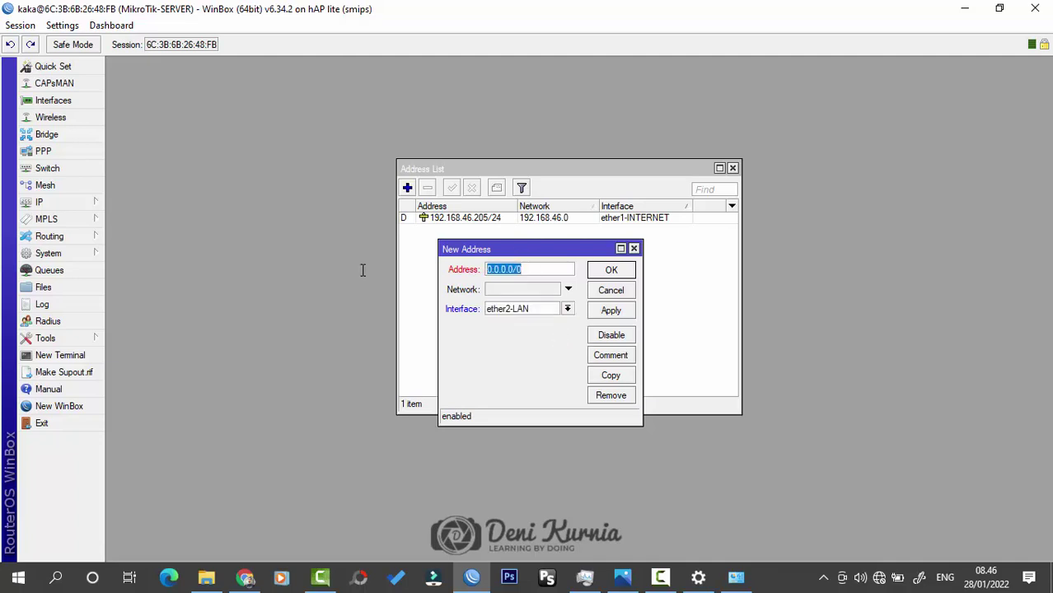
pyautogui.write('1')
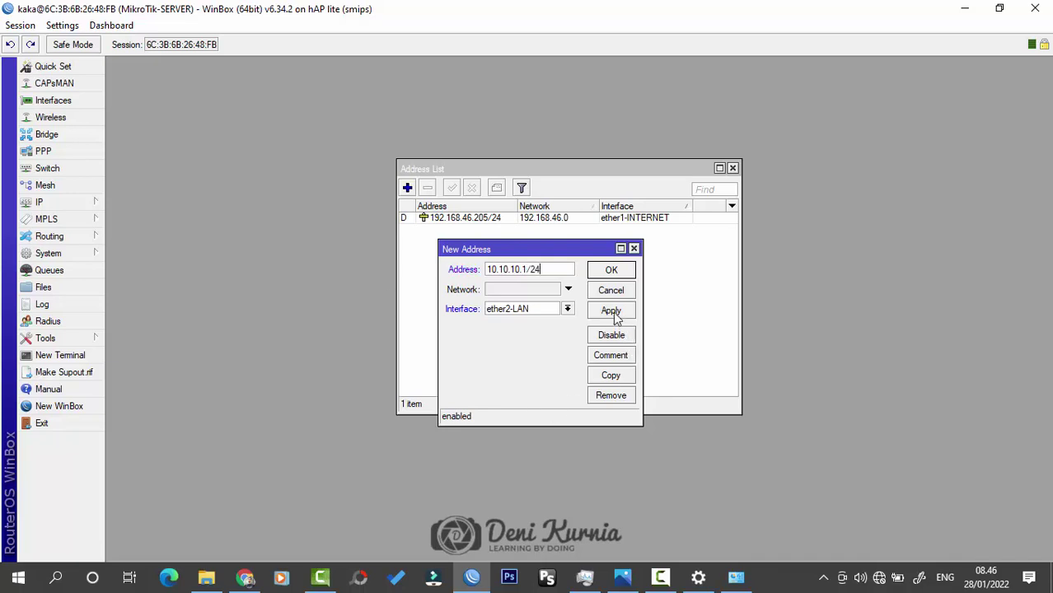
pyautogui.click(611, 271)
pyautogui.moveTo(648, 172); pyautogui.dragTo(639, 150)
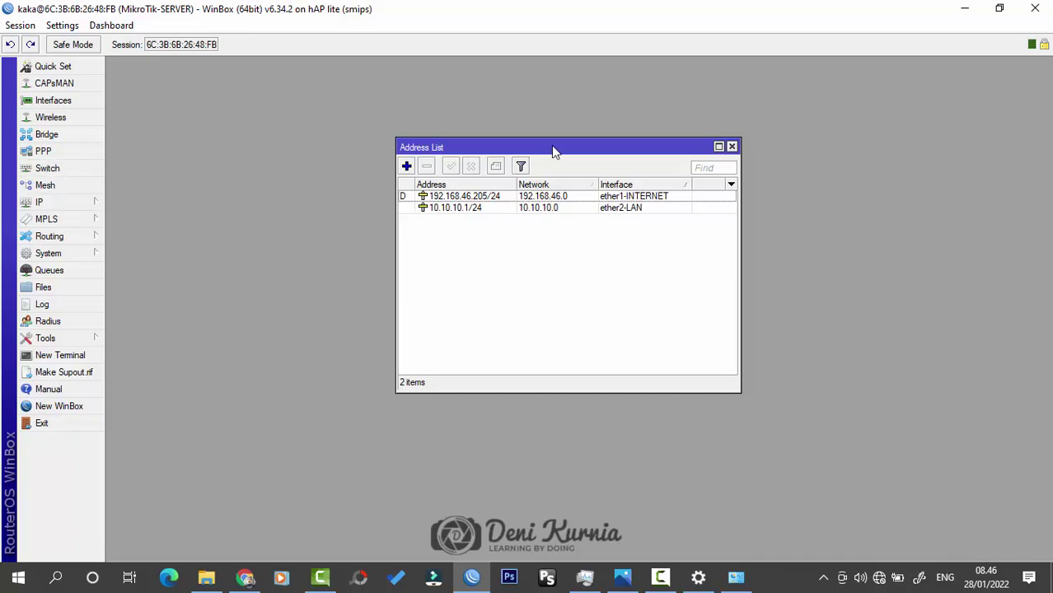
# Step: Open the DHCP Server list from the IP menu and reposition and resize its window
pyautogui.click(41, 202)
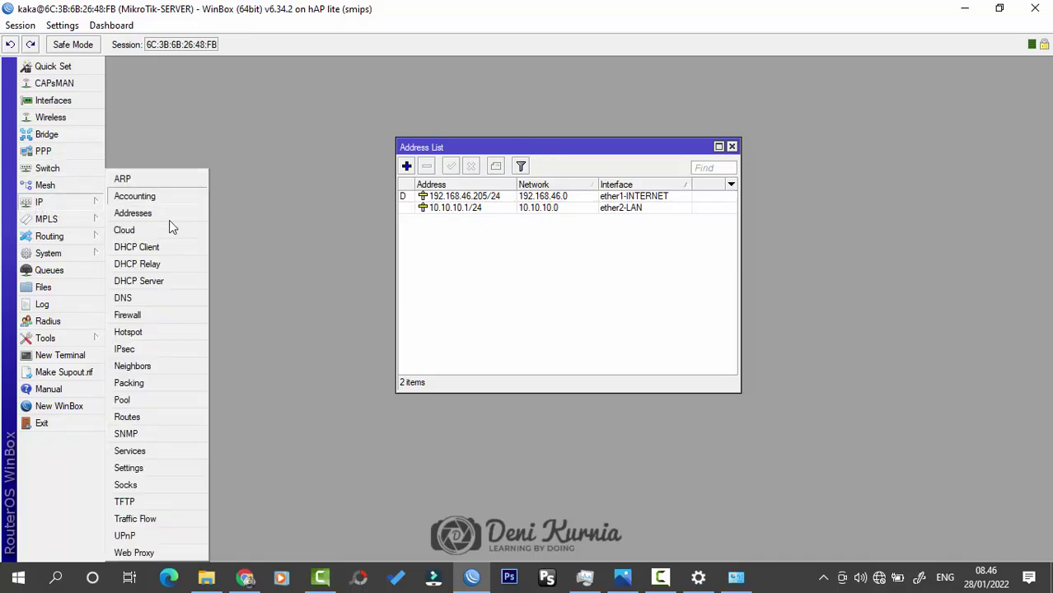
pyautogui.click(169, 281)
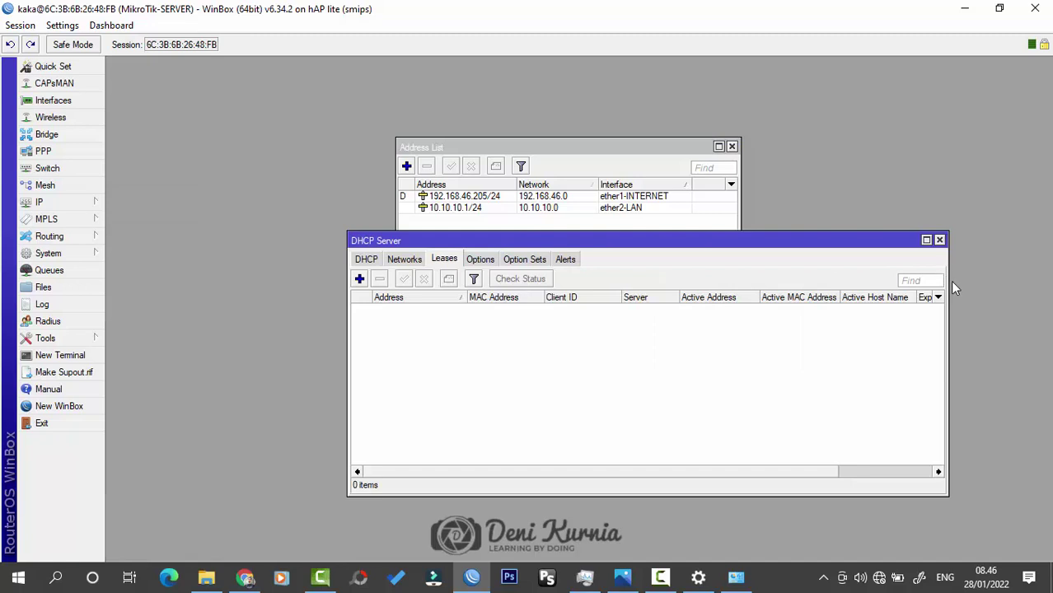
pyautogui.click(370, 260)
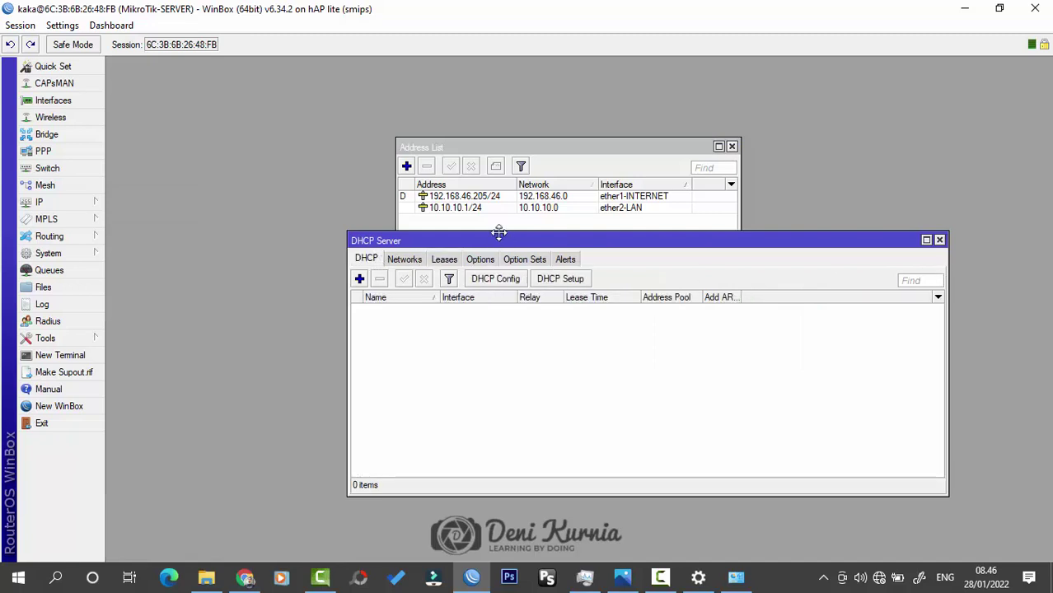
pyautogui.moveTo(499, 233); pyautogui.dragTo(481, 221)
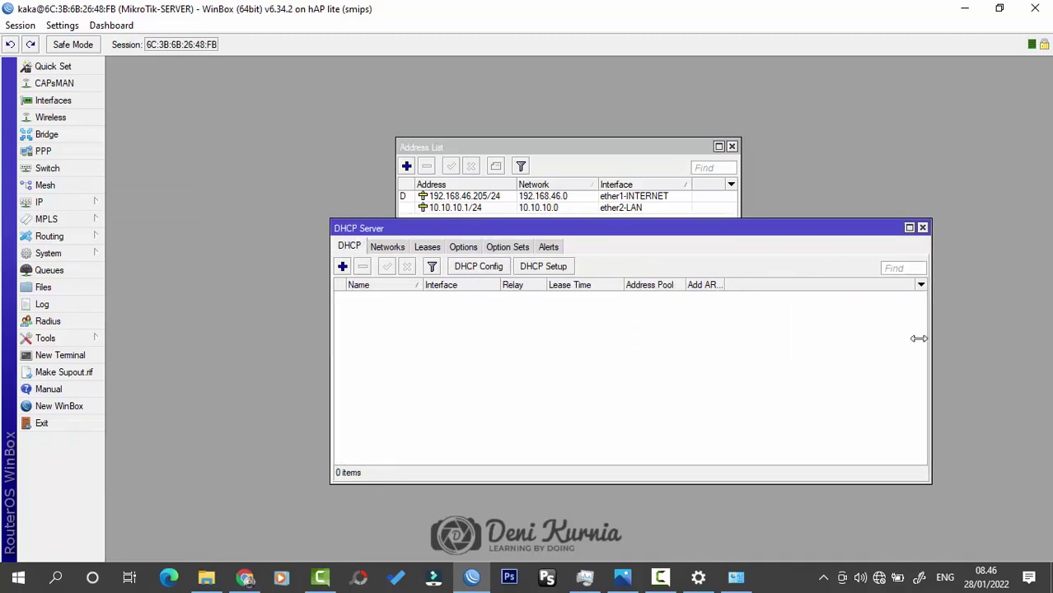
pyautogui.moveTo(918, 338); pyautogui.dragTo(848, 338)
pyautogui.moveTo(743, 228)
pyautogui.mouseDown()
pyautogui.moveTo(766, 263)
pyautogui.moveTo(732, 244)
pyautogui.mouseUp()
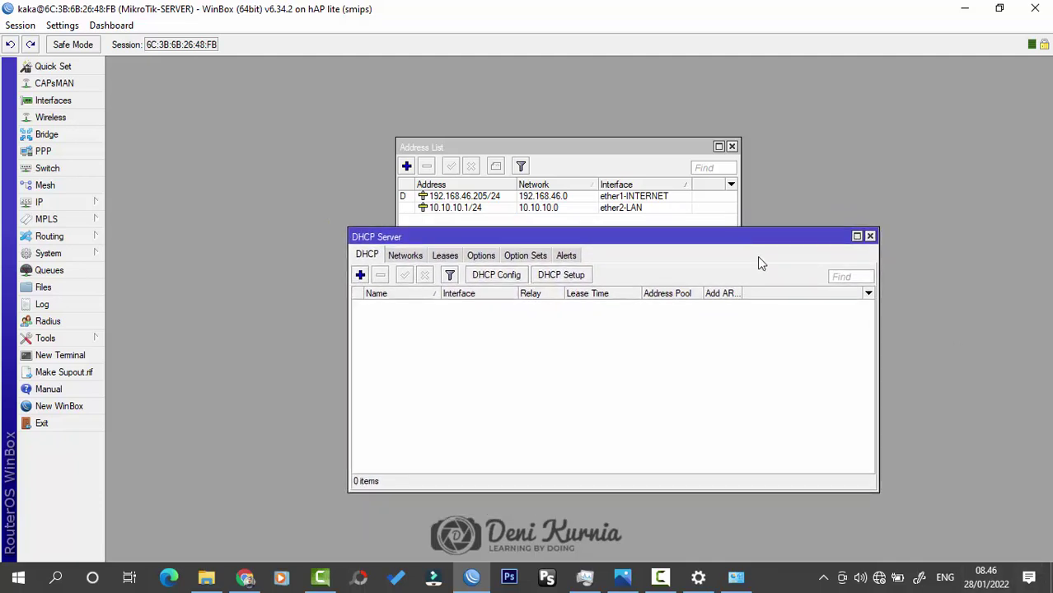
# Step: Start DHCP Setup on ether2-LAN, accepting the 10.10.10.0/24 address space and gateway 10.10.10.1
pyautogui.click(568, 278)
pyautogui.click(638, 304)
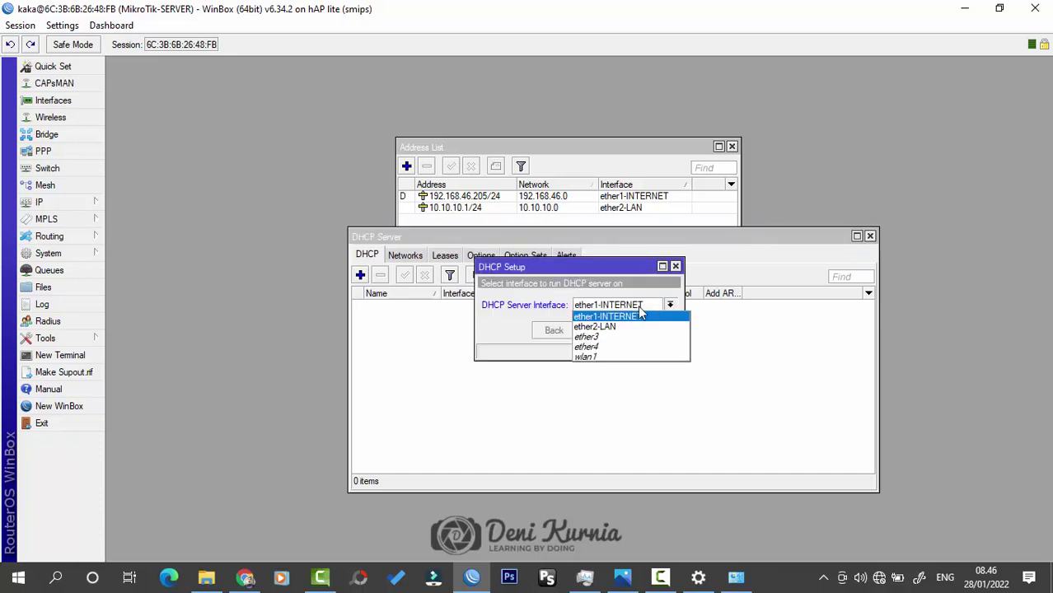
pyautogui.click(631, 327)
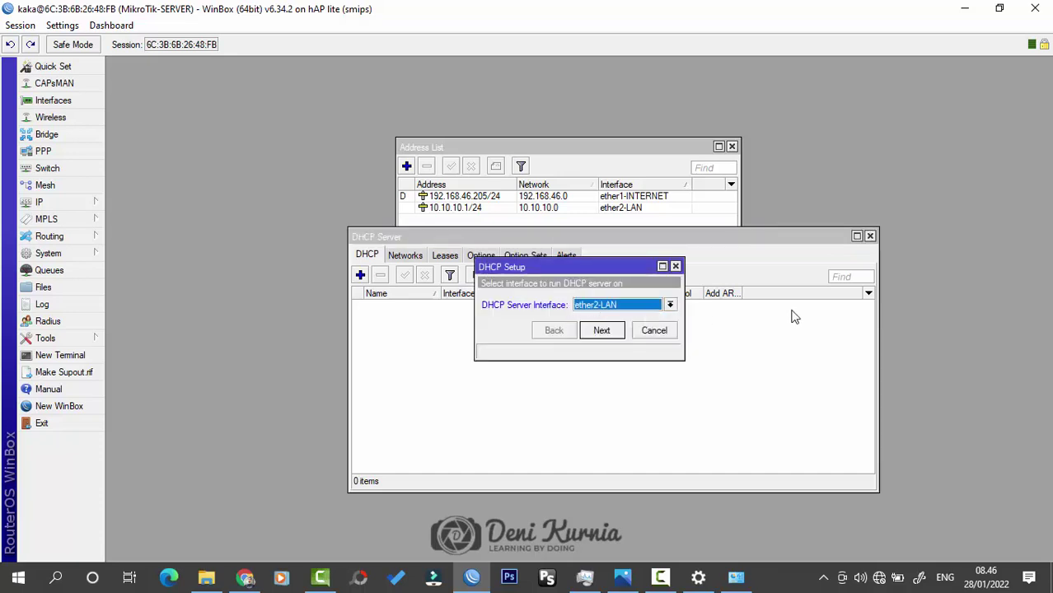
pyautogui.click(617, 332)
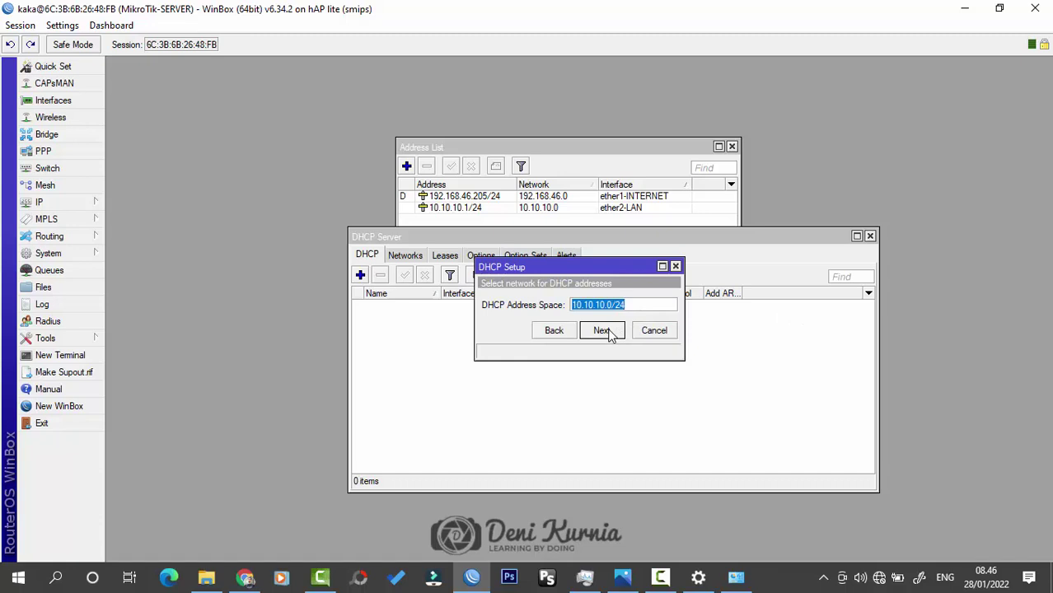
pyautogui.click(610, 332)
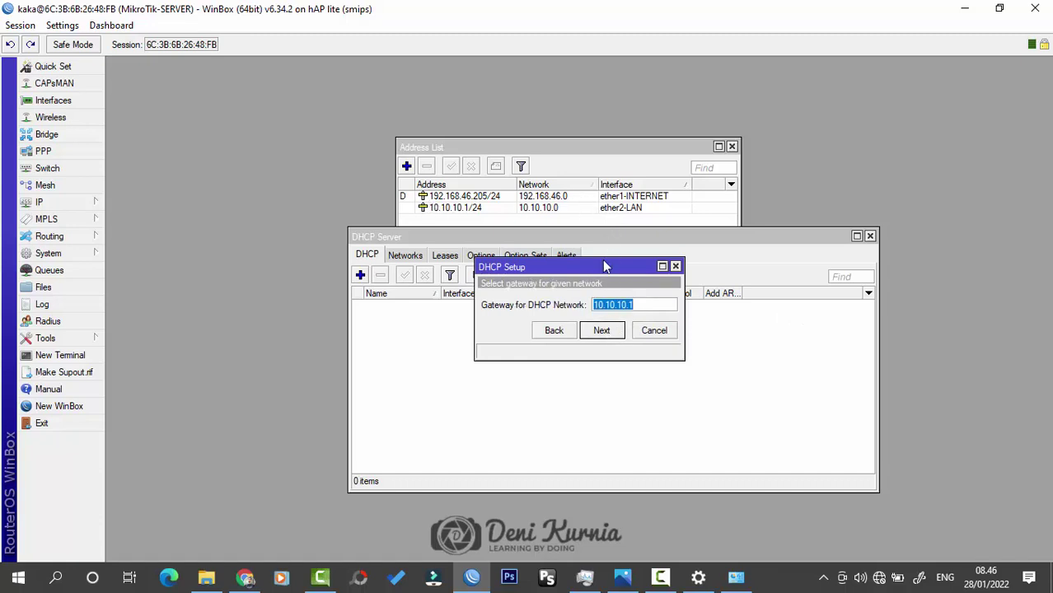
pyautogui.click(616, 333)
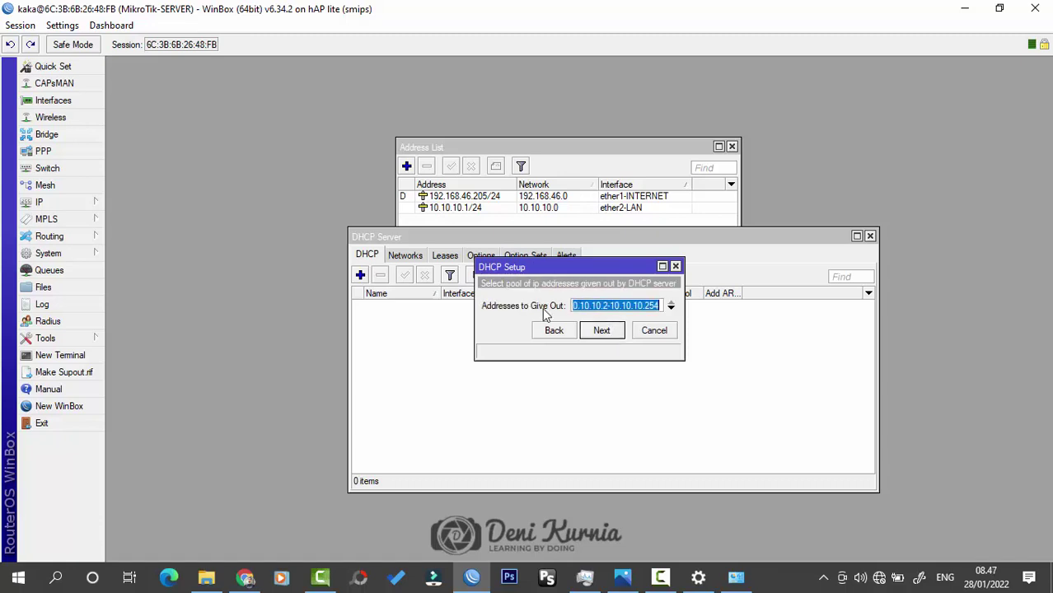
# Step: Accept the 10.10.10.2-10.10.10.254 pool, suggested DNS servers and 00:10:00 lease to finish setup
pyautogui.click(690, 323)
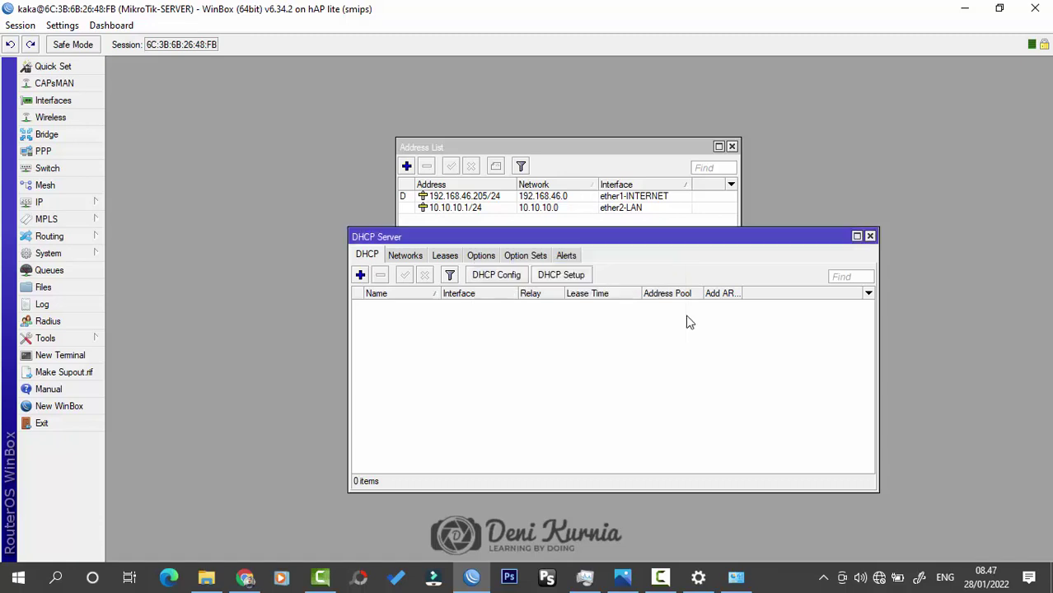
pyautogui.moveTo(633, 237); pyautogui.dragTo(556, 254)
pyautogui.click(592, 267)
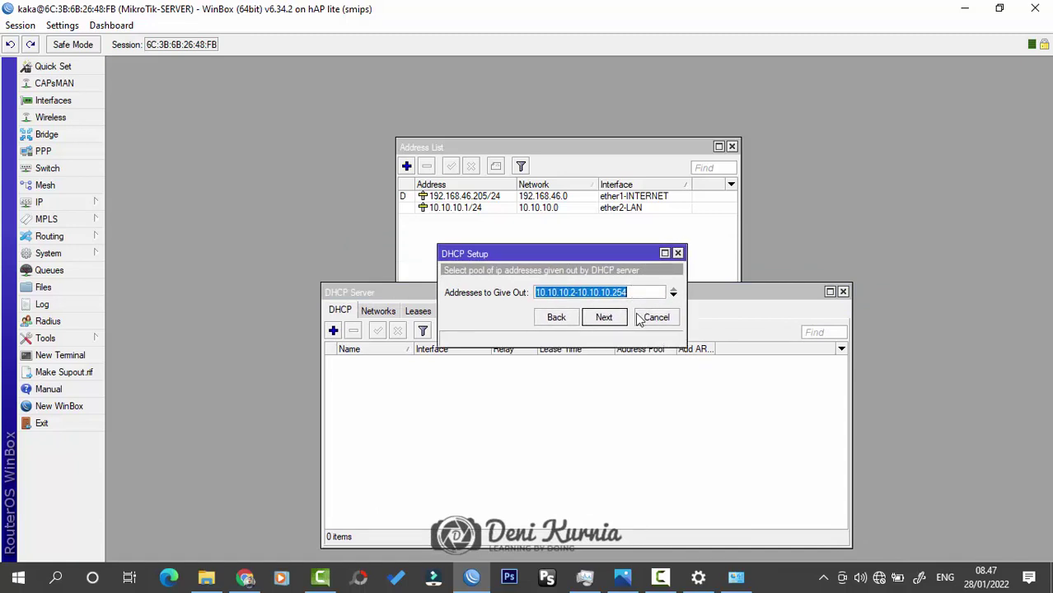
pyautogui.click(607, 320)
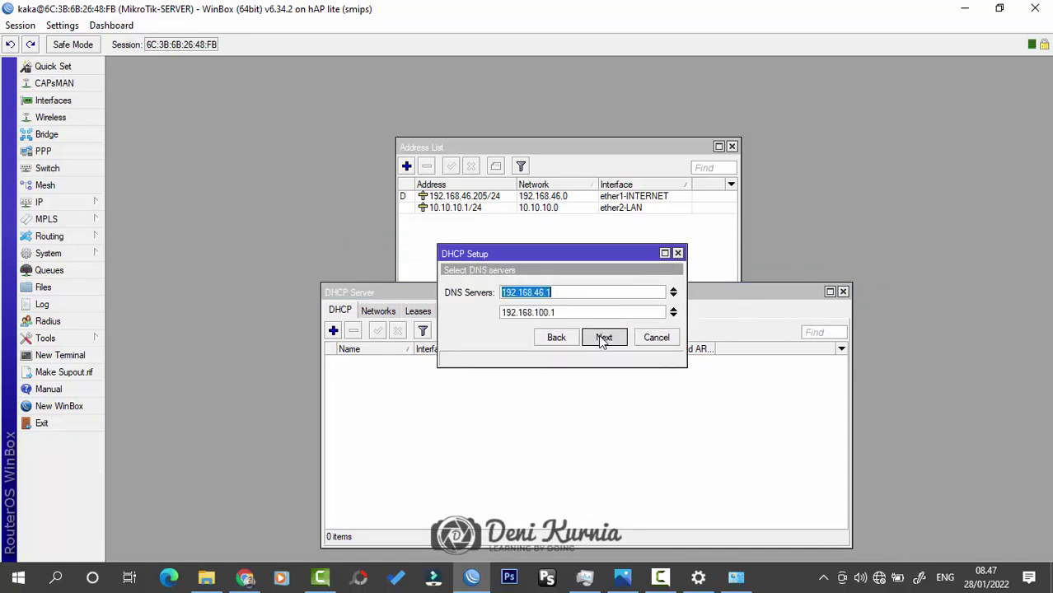
pyautogui.click(620, 338)
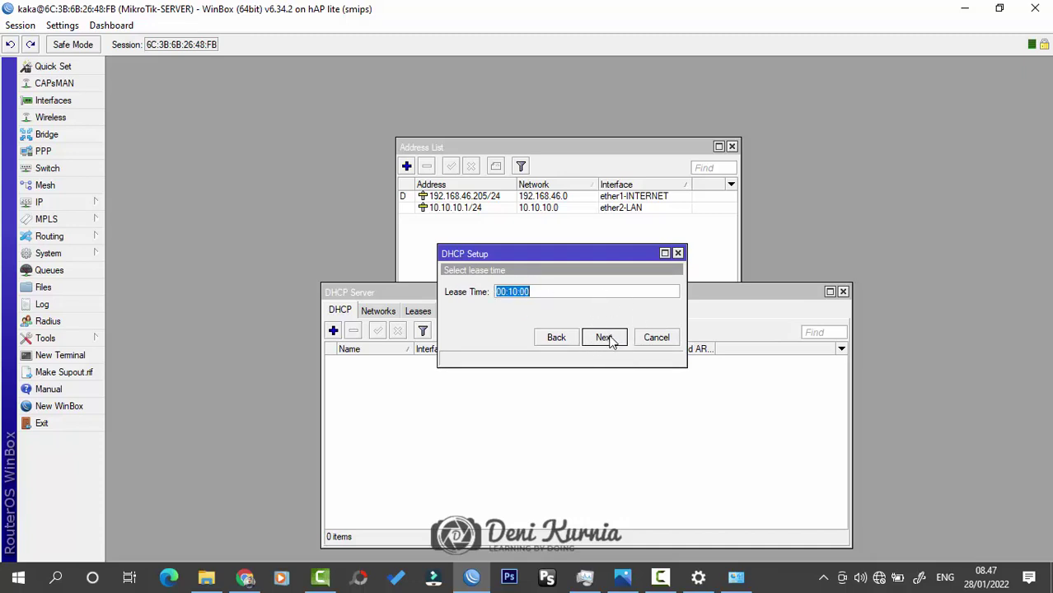
pyautogui.click(605, 338)
pyautogui.click(567, 303)
# Step: Check the new dhcp1 entry and close the DHCP server list
pyautogui.moveTo(637, 290); pyautogui.dragTo(633, 228)
pyautogui.click(422, 300)
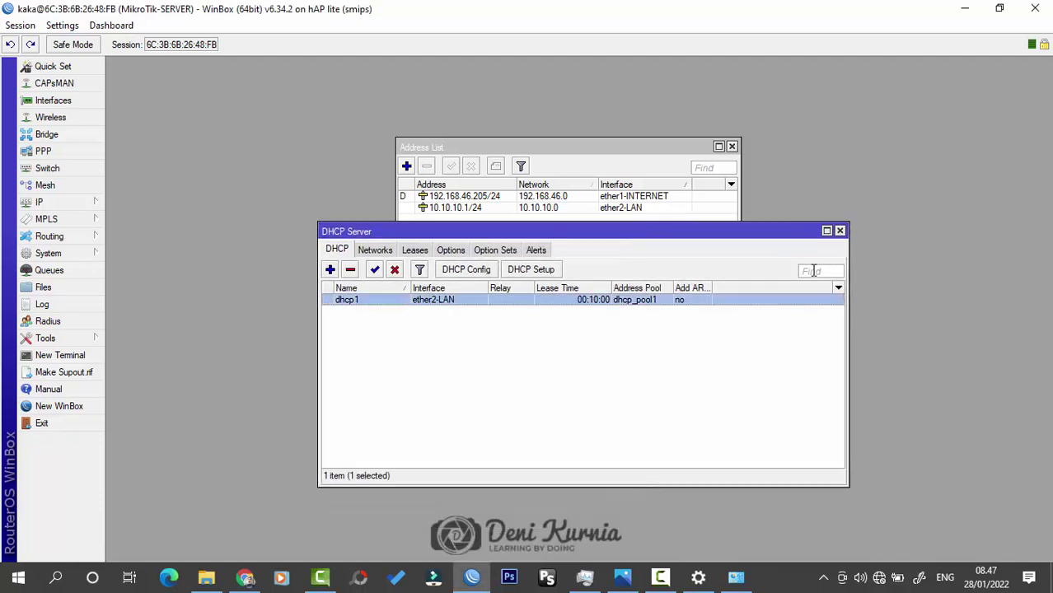
pyautogui.click(840, 231)
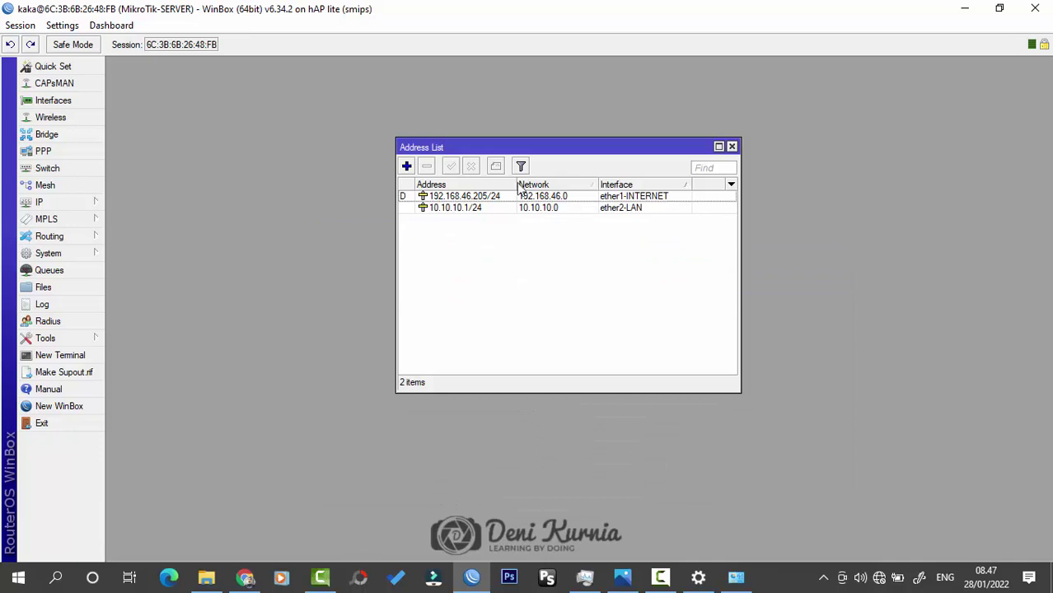
# Step: Open the Firewall from the IP menu and add a new NAT rule
pyautogui.click(71, 204)
pyautogui.click(148, 316)
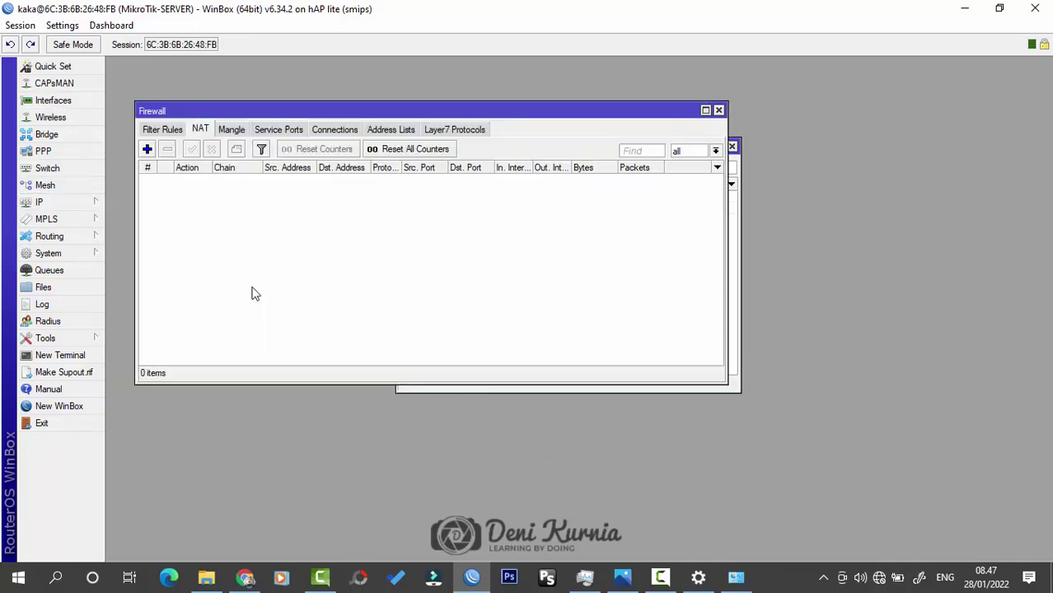
pyautogui.moveTo(226, 108); pyautogui.dragTo(332, 157)
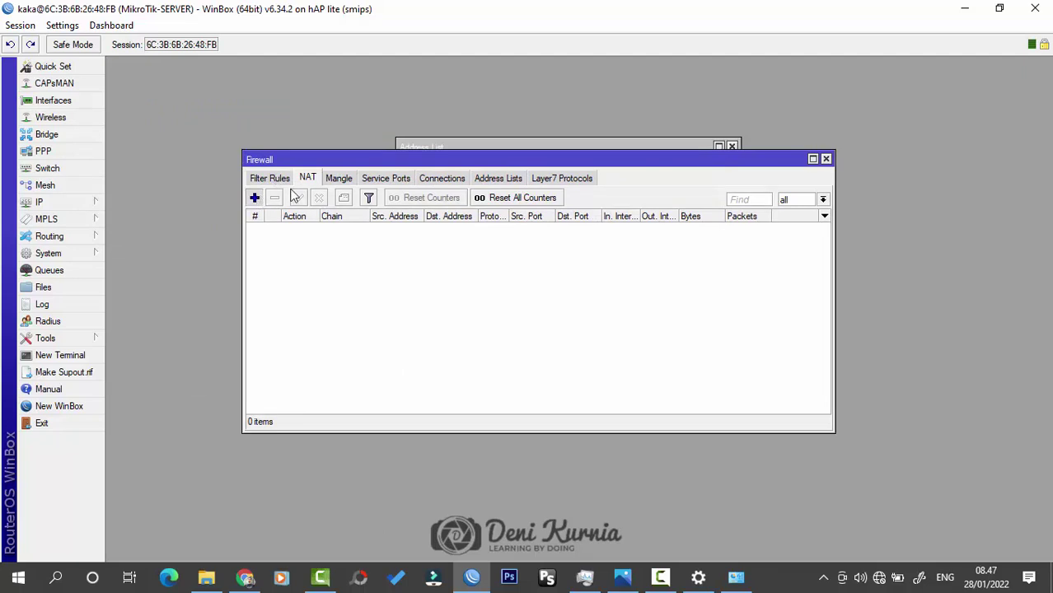
pyautogui.click(255, 198)
pyautogui.moveTo(438, 75)
pyautogui.mouseDown()
pyautogui.moveTo(438, 104)
pyautogui.moveTo(440, 65)
pyautogui.mouseUp()
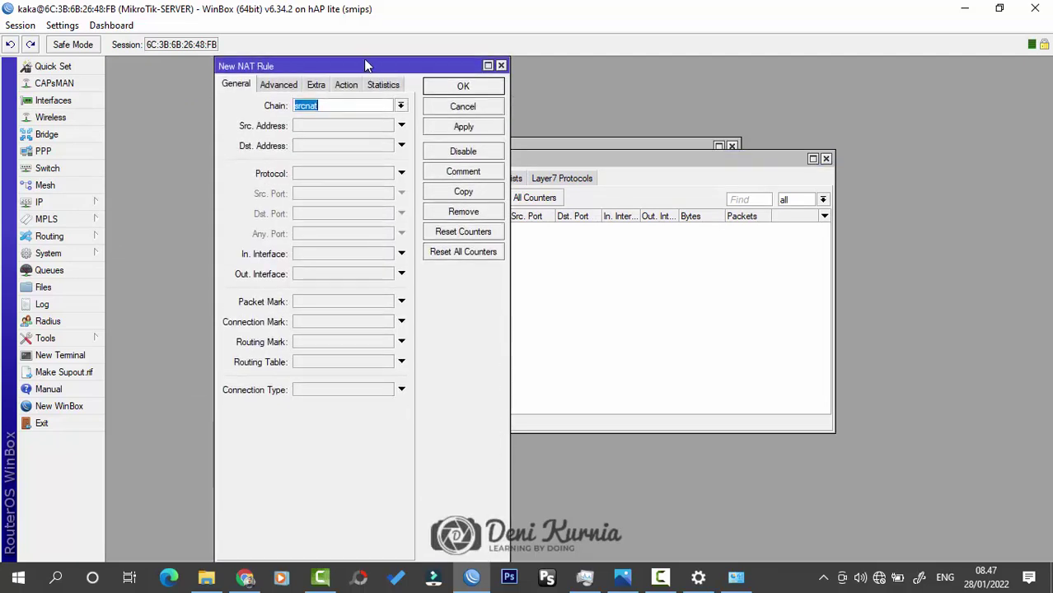
pyautogui.moveTo(365, 66); pyautogui.dragTo(421, 68)
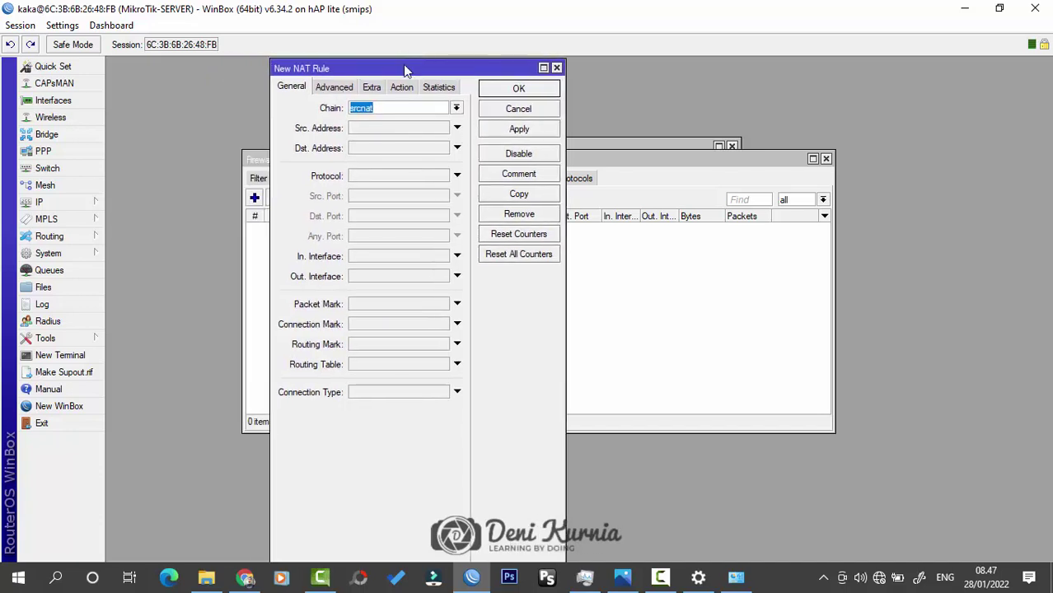
pyautogui.moveTo(403, 66); pyautogui.dragTo(476, 67)
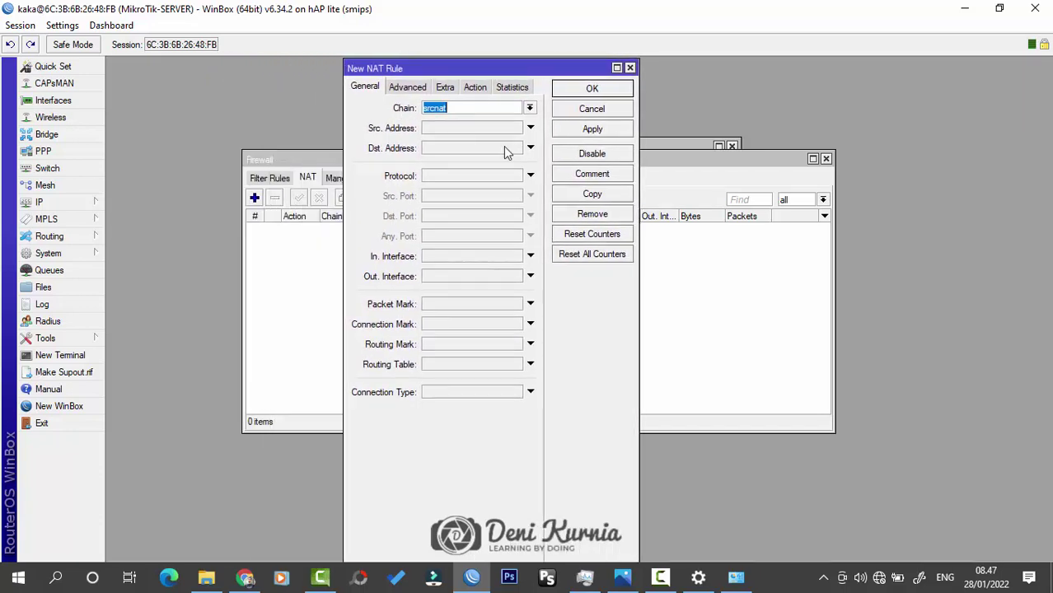
# Step: Give the srcnat rule out-interface ether1-INTERNET and action masquerade, then save it
pyautogui.click(516, 280)
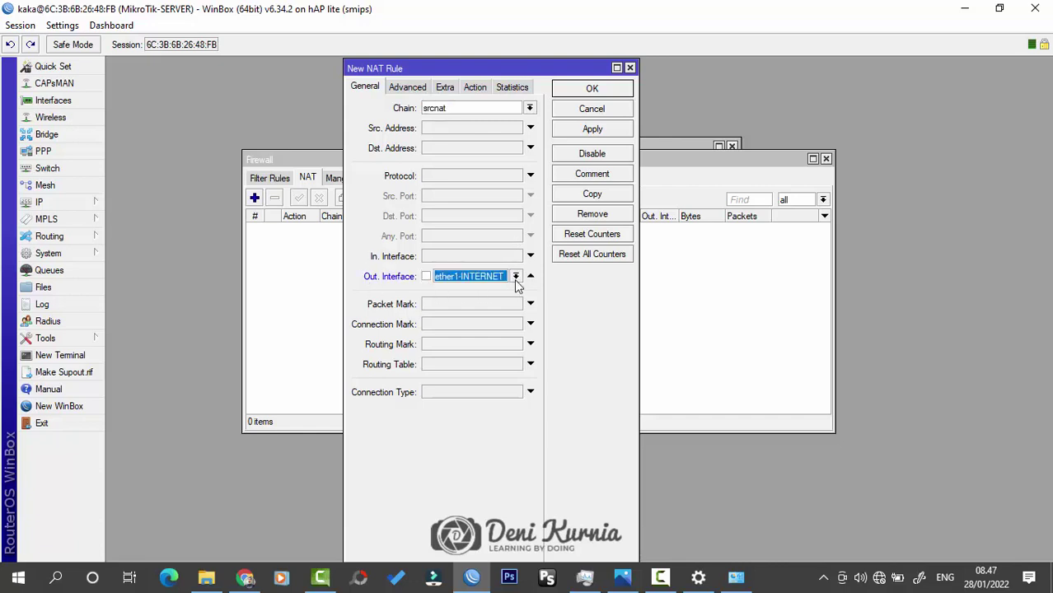
pyautogui.click(517, 281)
pyautogui.click(517, 280)
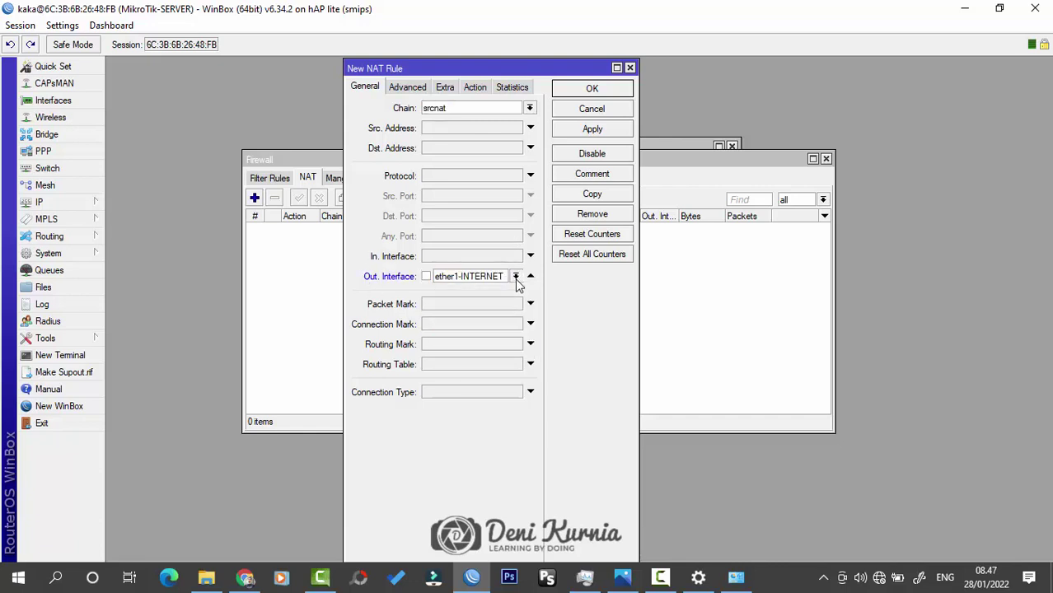
pyautogui.click(476, 89)
pyautogui.click(475, 110)
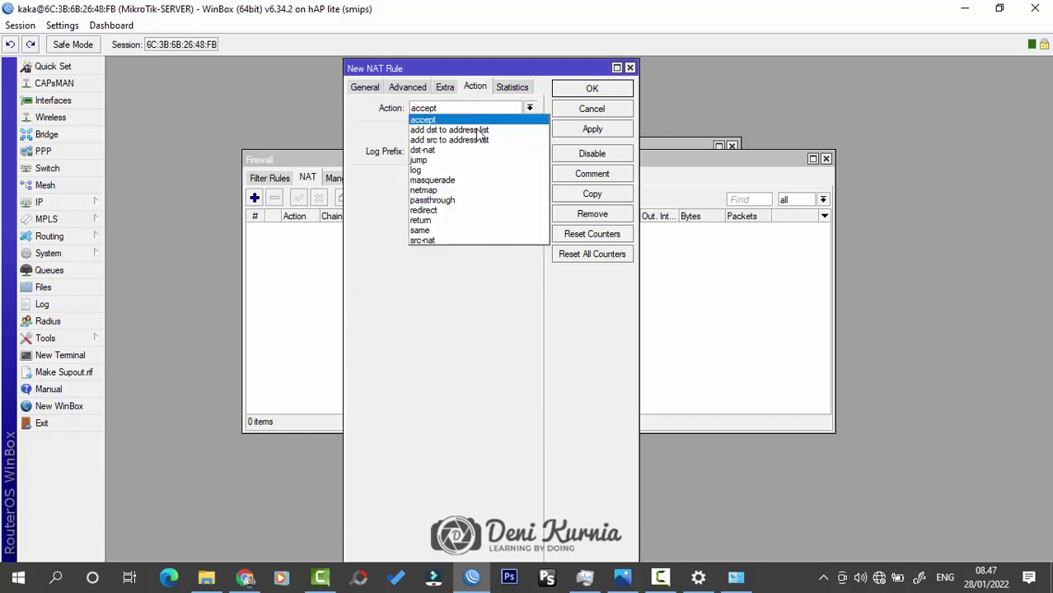
pyautogui.click(482, 181)
pyautogui.click(584, 90)
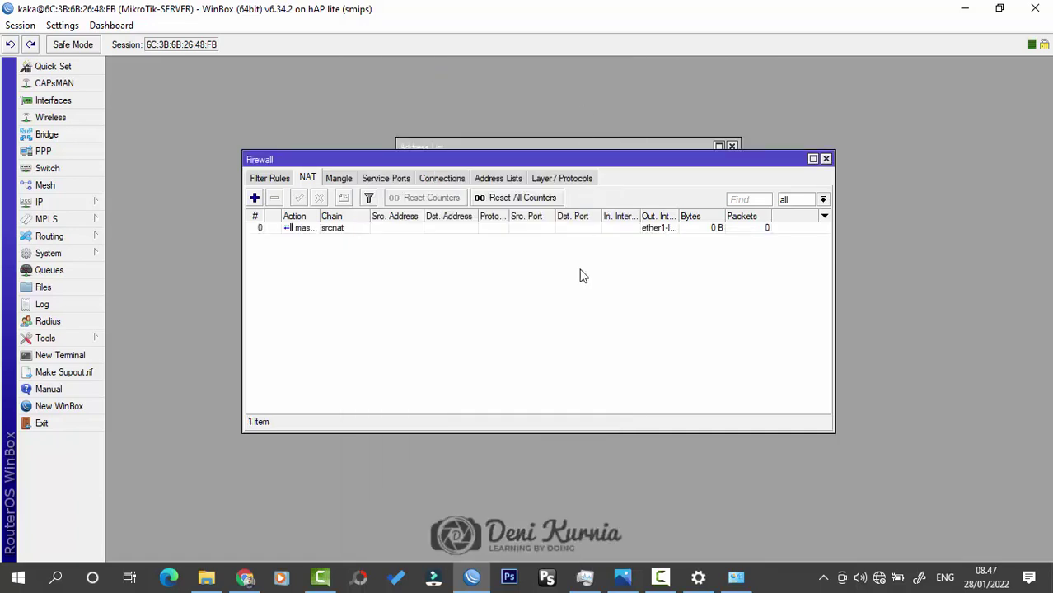
# Step: Close the Firewall, enable Allow Remote Requests in IP > DNS, and close the address list
pyautogui.click(826, 158)
pyautogui.click(91, 200)
pyautogui.click(148, 298)
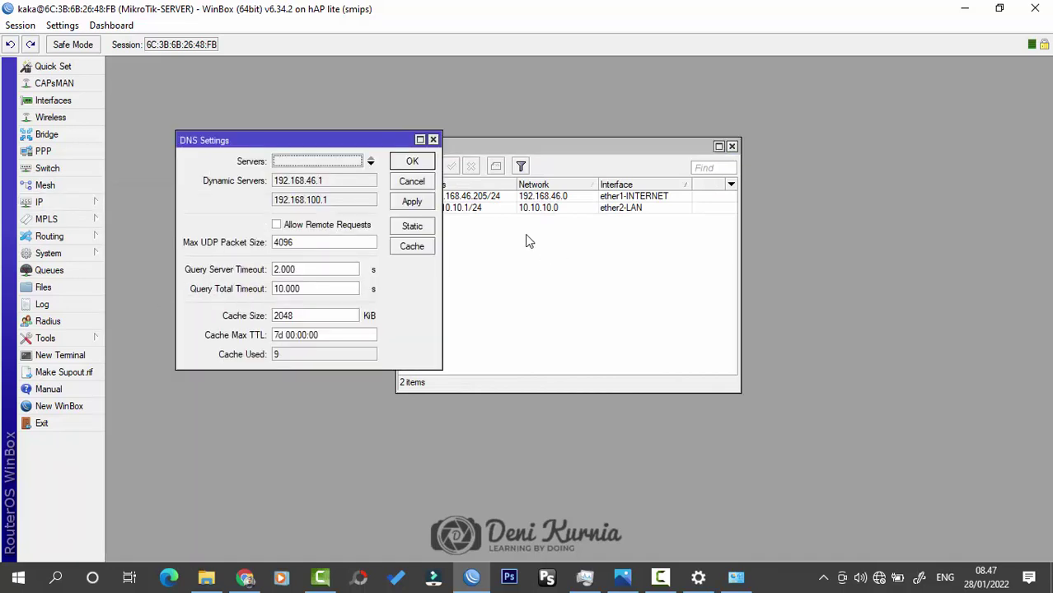
pyautogui.moveTo(371, 141); pyautogui.dragTo(609, 200)
pyautogui.click(544, 285)
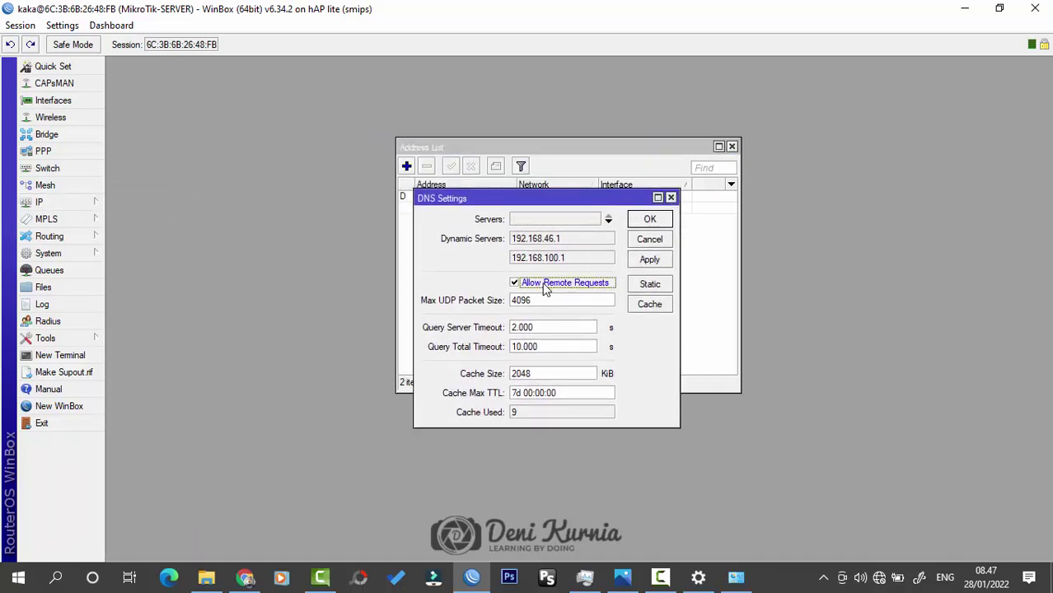
pyautogui.click(650, 220)
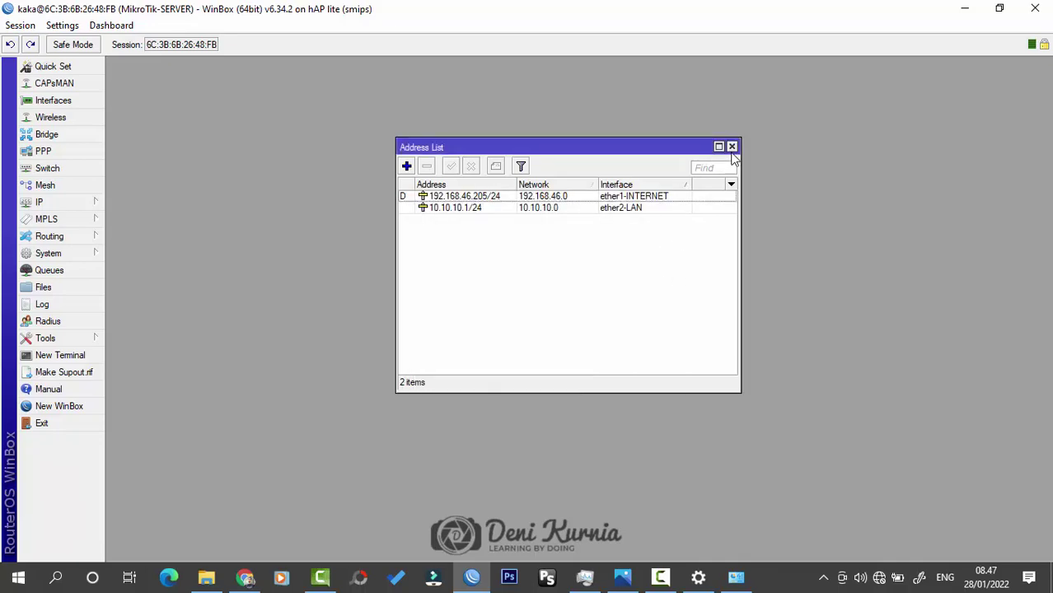
pyautogui.click(731, 147)
# Step: Minimize WinBox, refresh the desktop, and inspect Ethernet 2's connection details
pyautogui.click(962, 9)
pyautogui.rightClick(714, 199)
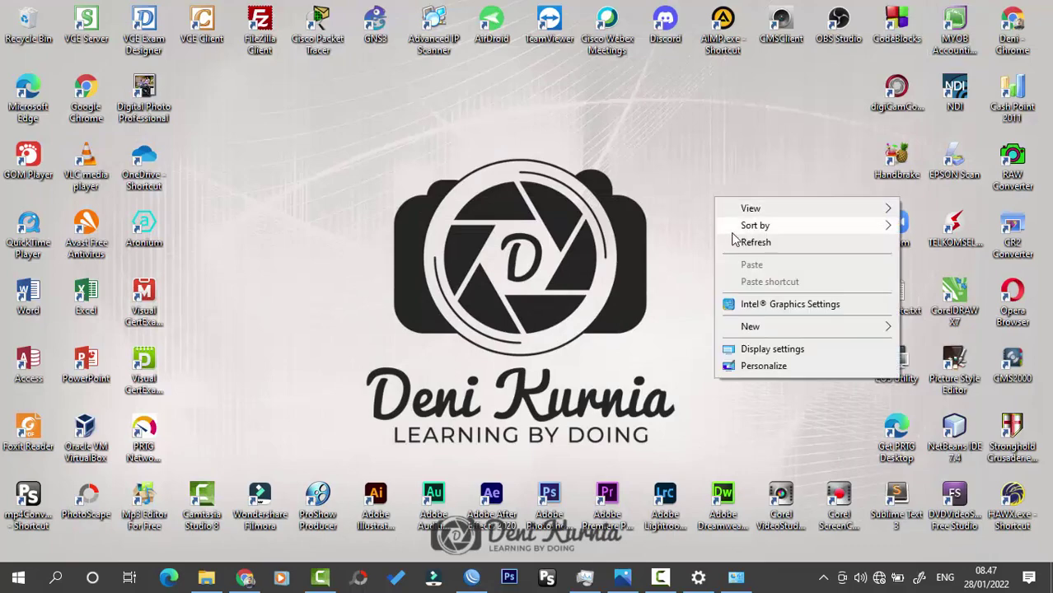
pyautogui.click(746, 243)
pyautogui.click(736, 576)
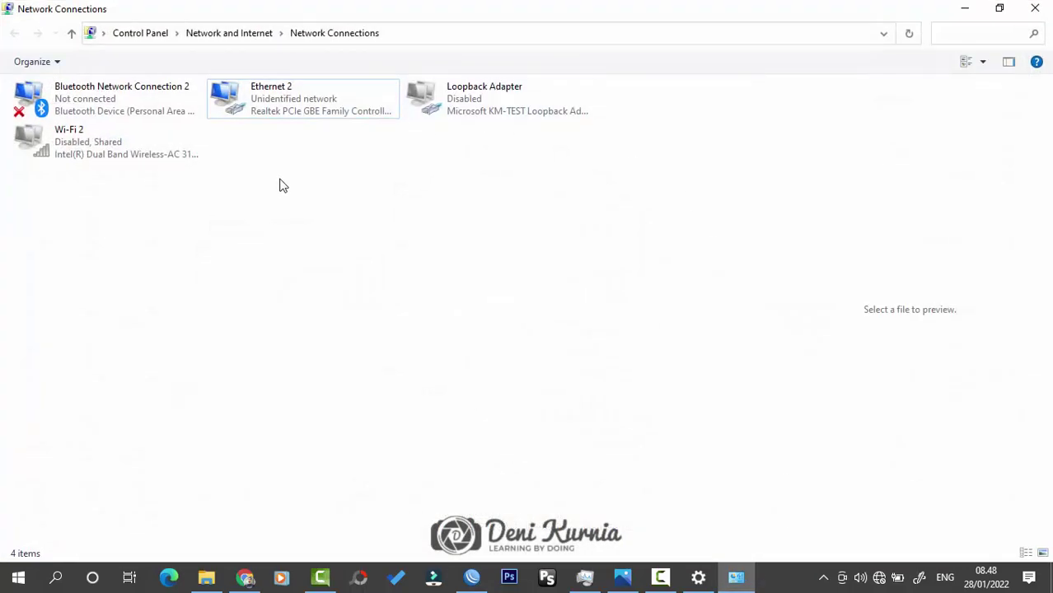
pyautogui.doubleClick(284, 109)
pyautogui.click(441, 278)
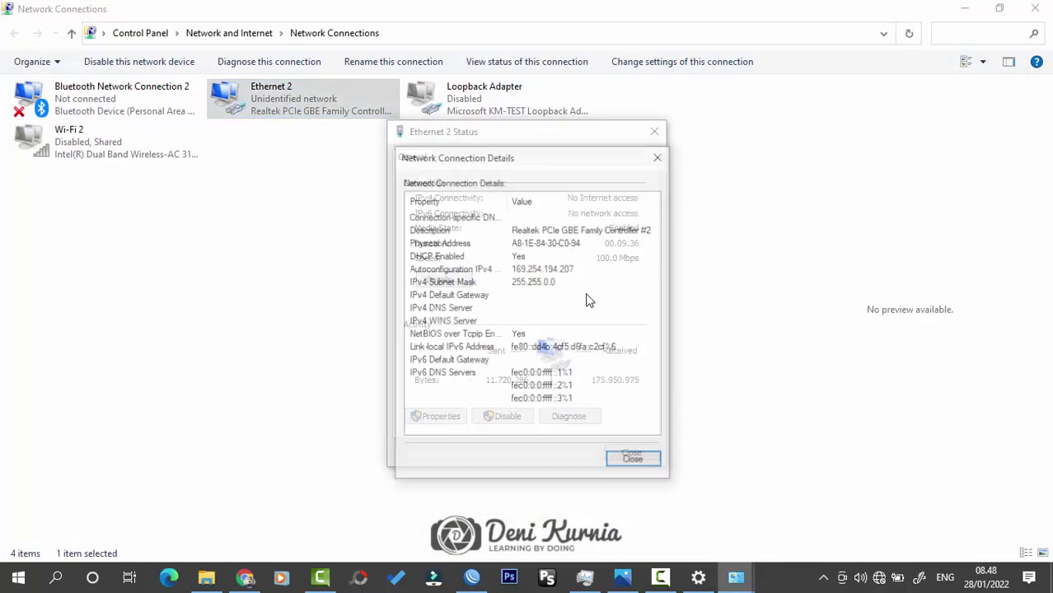
pyautogui.click(576, 258)
pyautogui.click(656, 158)
pyautogui.click(654, 131)
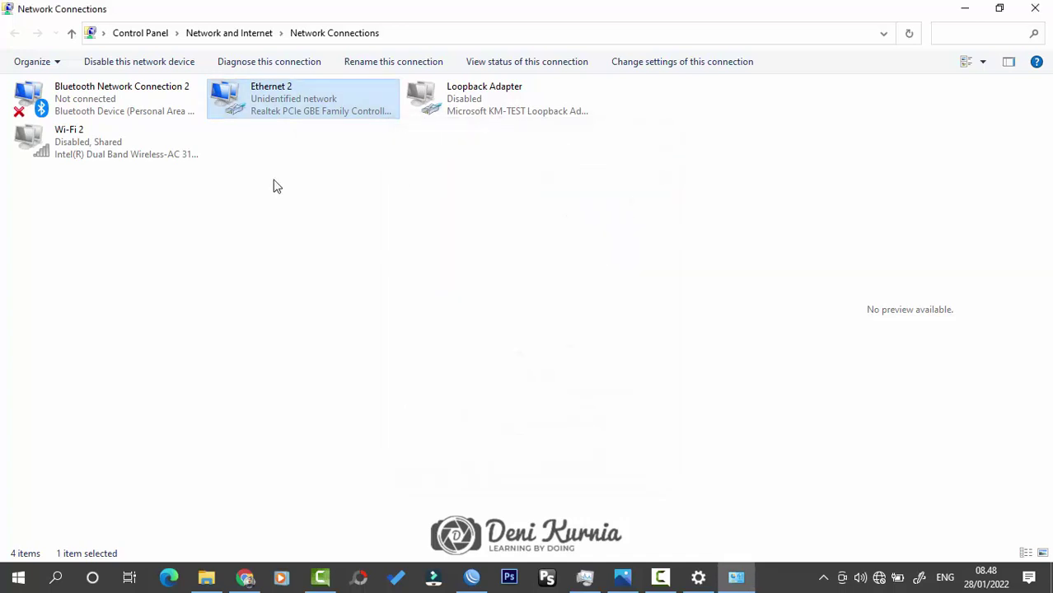
# Step: Disable and re-enable Ethernet 2 so it renews its DHCP lease
pyautogui.rightClick(286, 108)
pyautogui.click(312, 118)
pyautogui.doubleClick(316, 109)
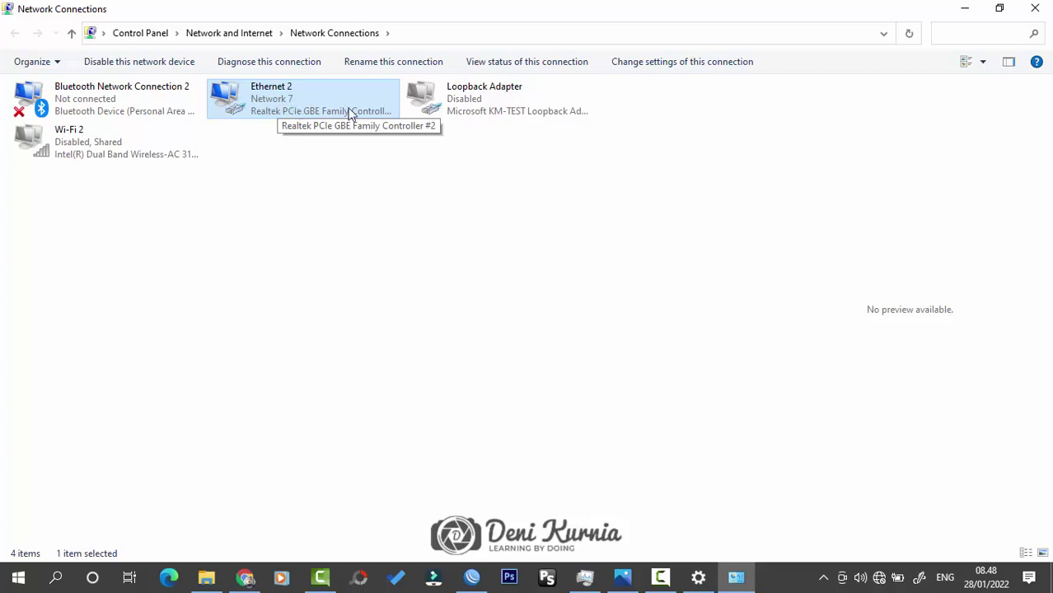
pyautogui.doubleClick(310, 102)
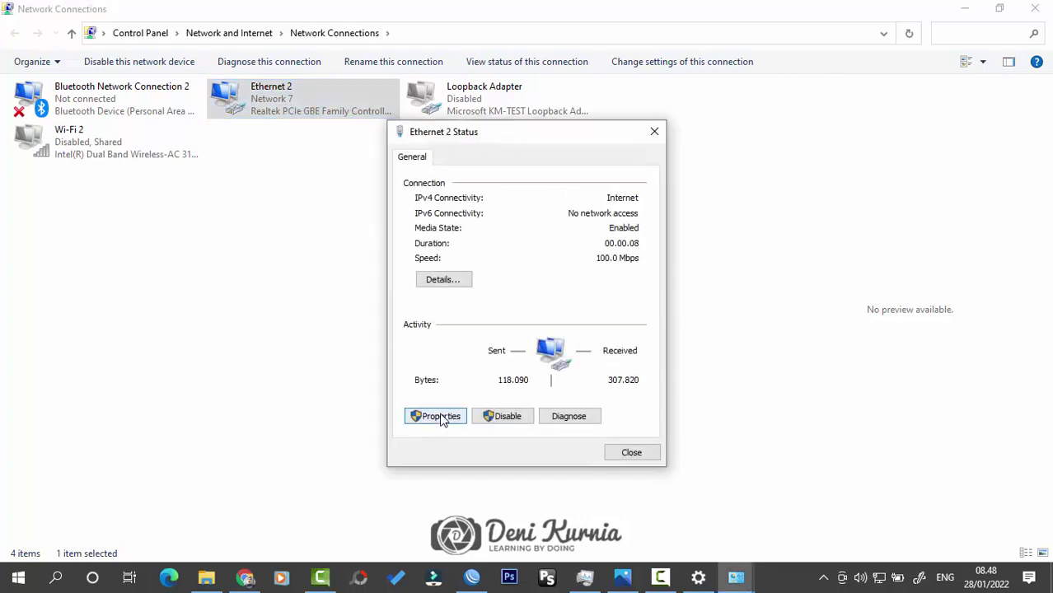
pyautogui.click(440, 417)
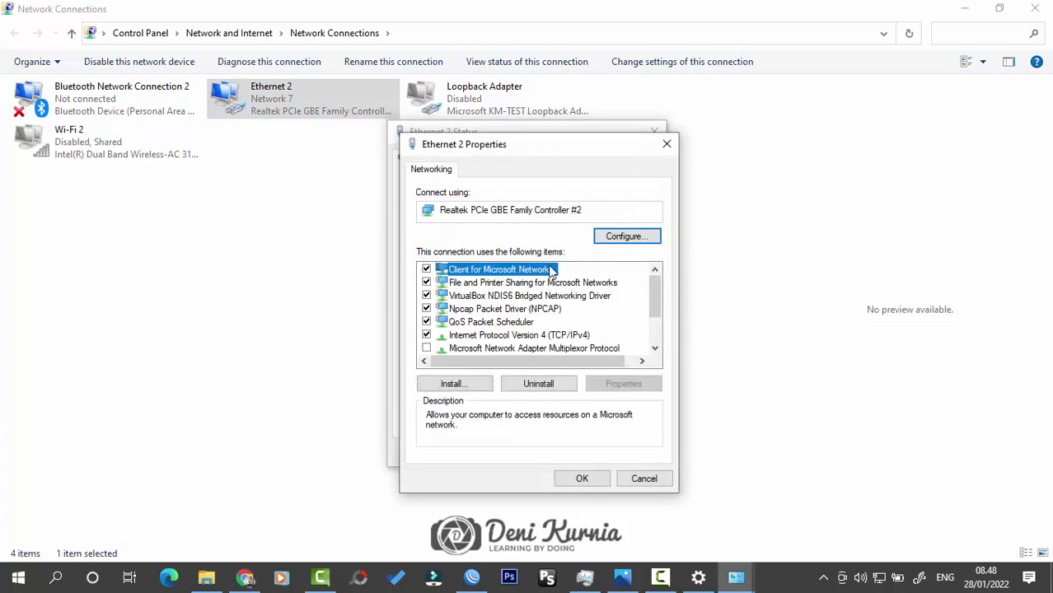
pyautogui.click(666, 145)
pyautogui.click(425, 280)
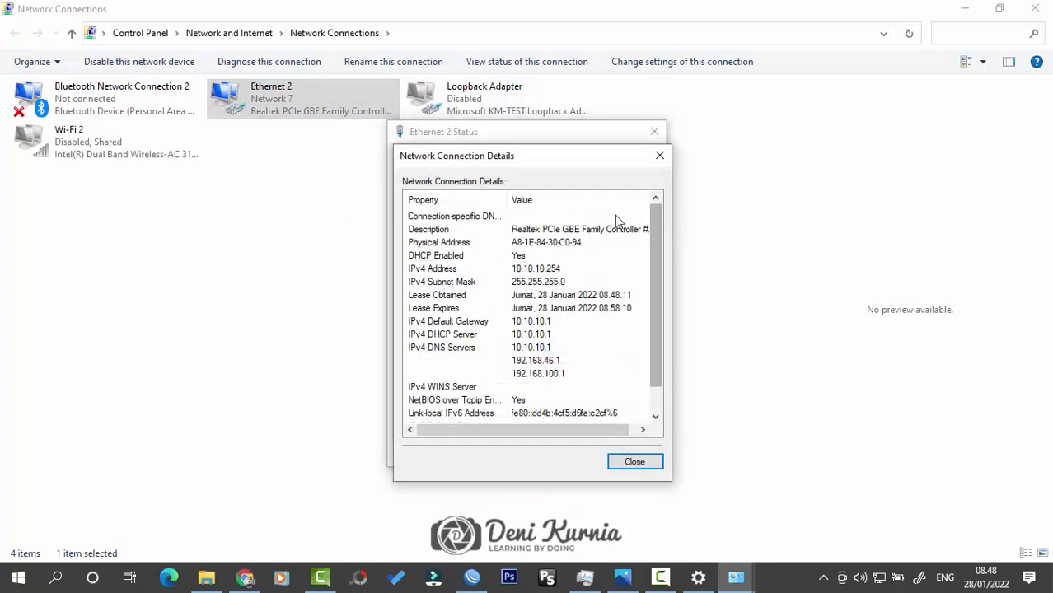
# Step: Confirm Ethernet 2 has IPv4 10.10.10.254 with gateway, DHCP and DNS 10.10.10.1, then launch Edge
pyautogui.click(552, 272)
pyautogui.click(552, 335)
pyautogui.click(543, 349)
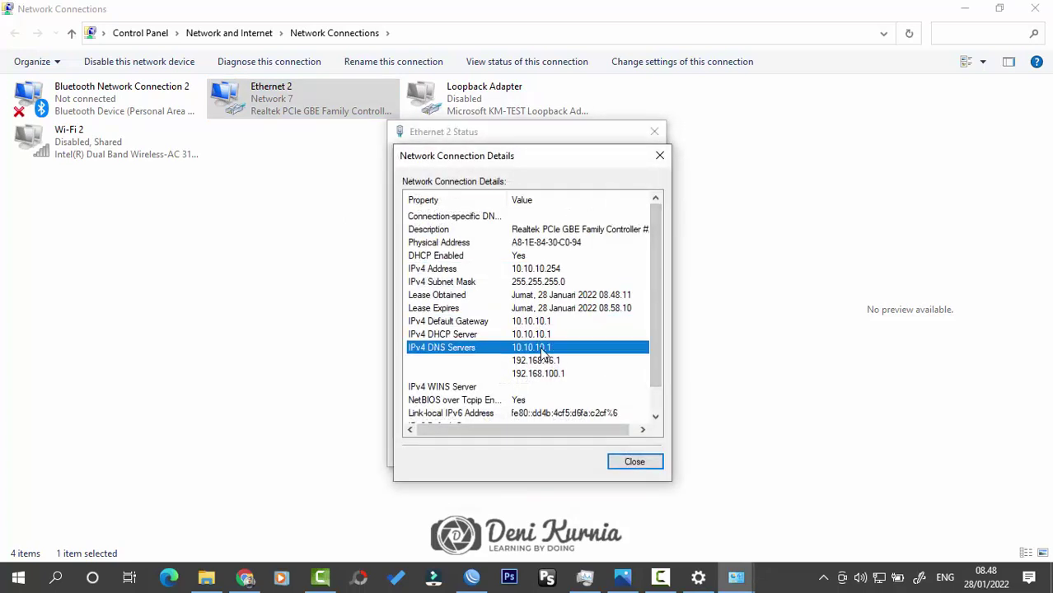
pyautogui.click(543, 326)
pyautogui.click(546, 335)
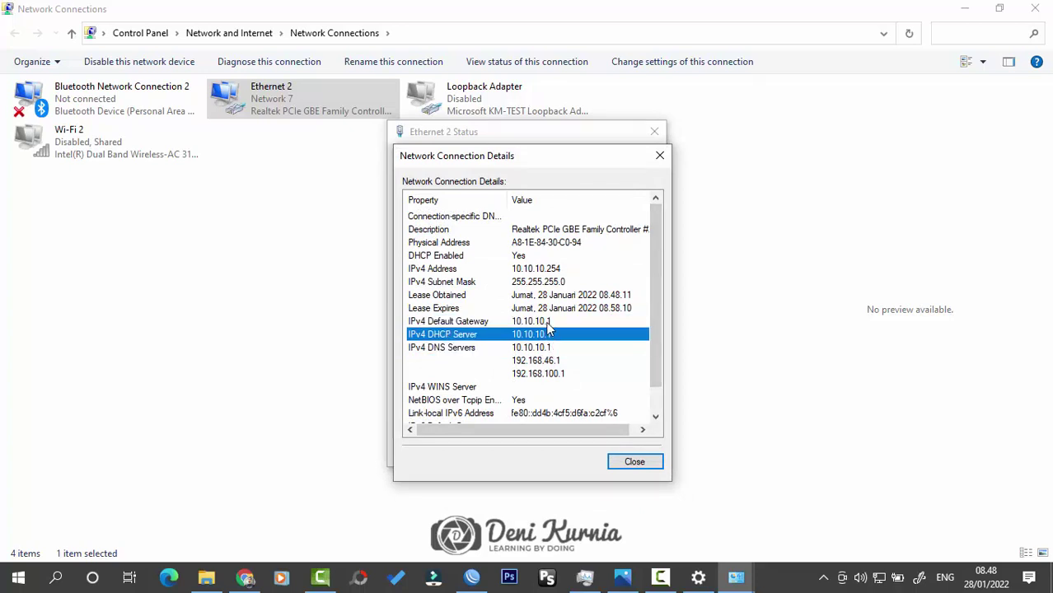
pyautogui.click(548, 323)
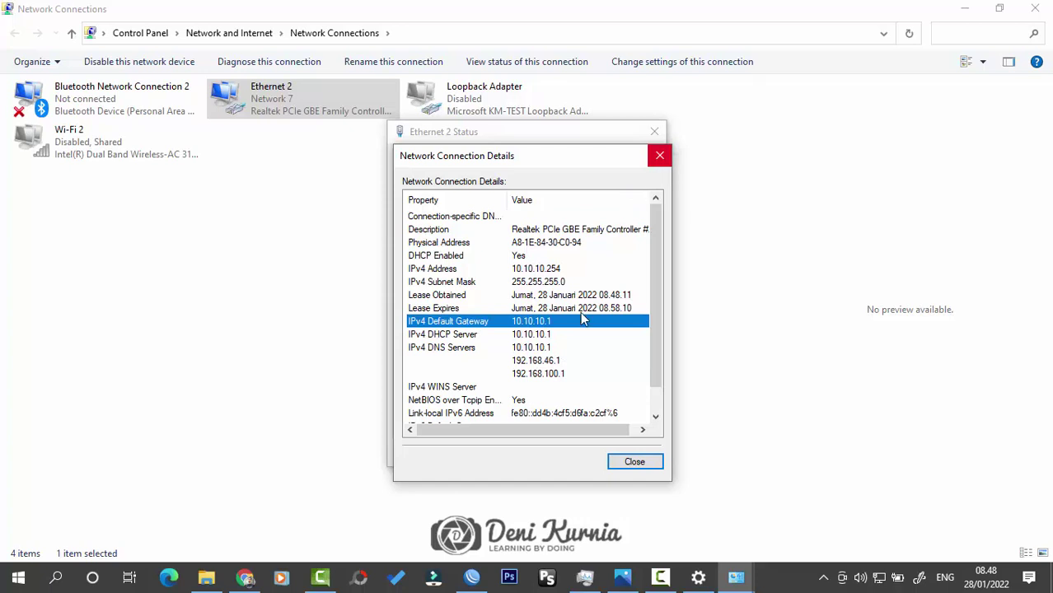
pyautogui.click(557, 269)
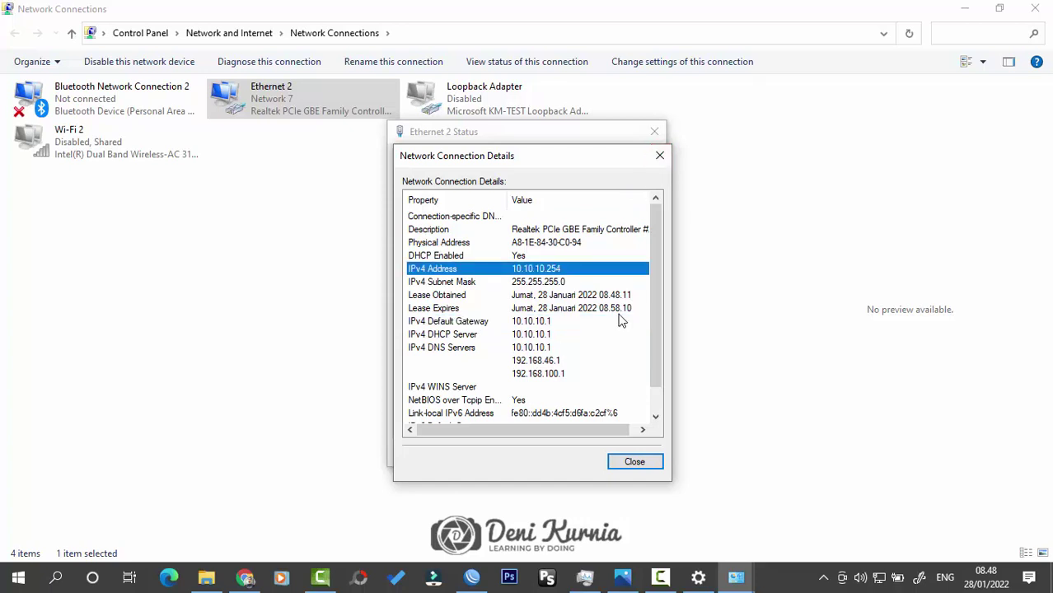
pyautogui.click(659, 155)
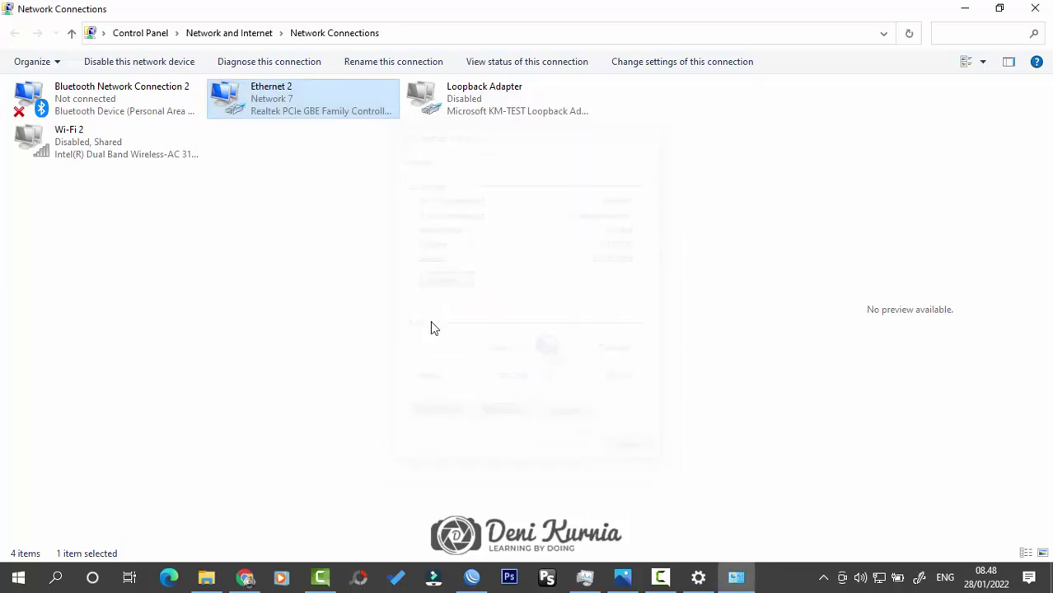
pyautogui.click(168, 577)
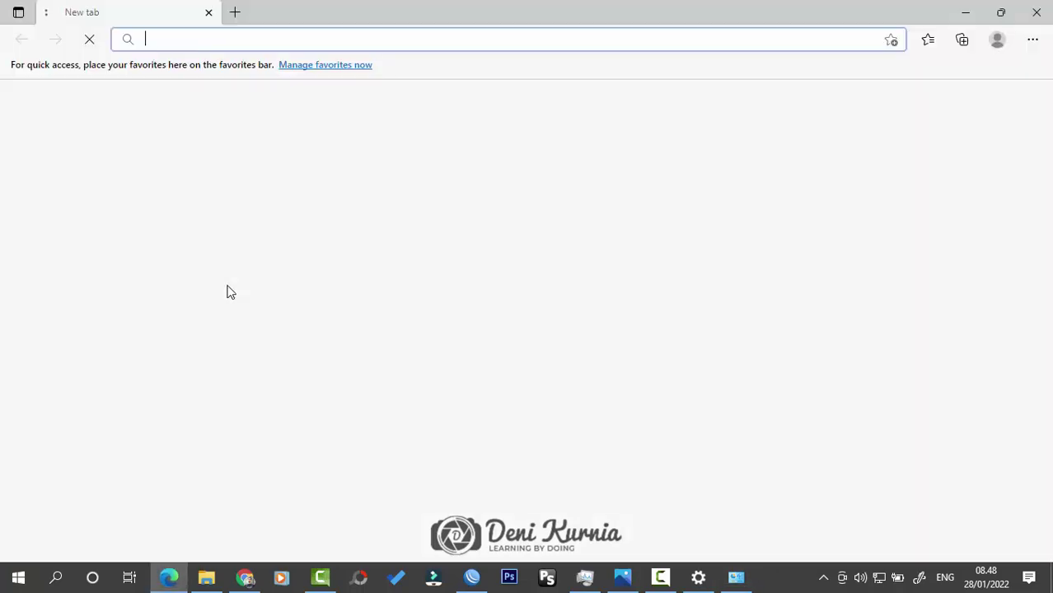
# Step: Load youtube.com by entering 'you' in Edge's address bar, then close Edge and minimize Network Connections
pyautogui.click(233, 38)
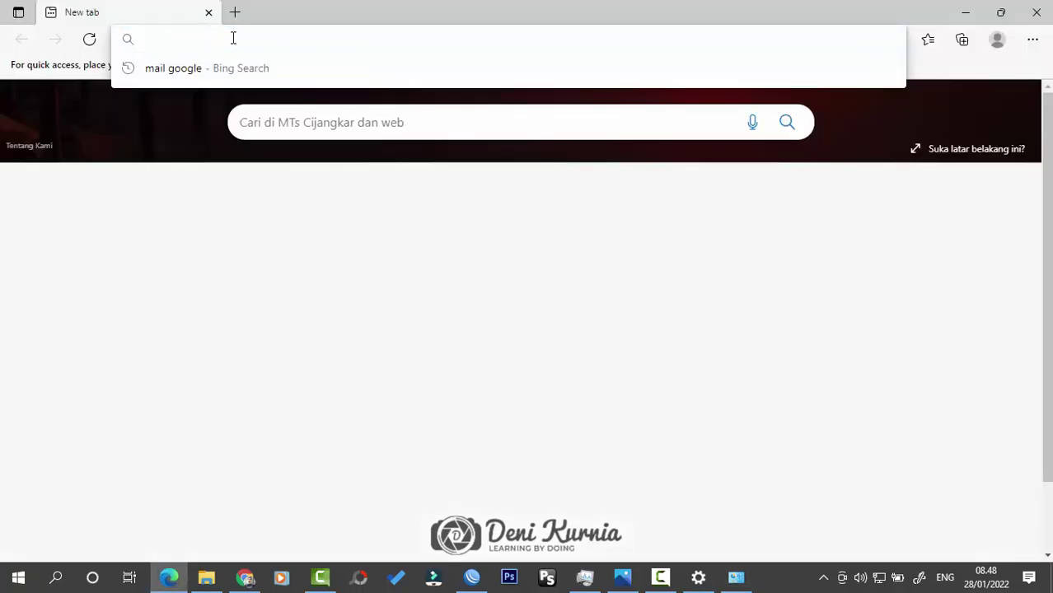
pyautogui.write('youtube.com')
pyautogui.press('Return')
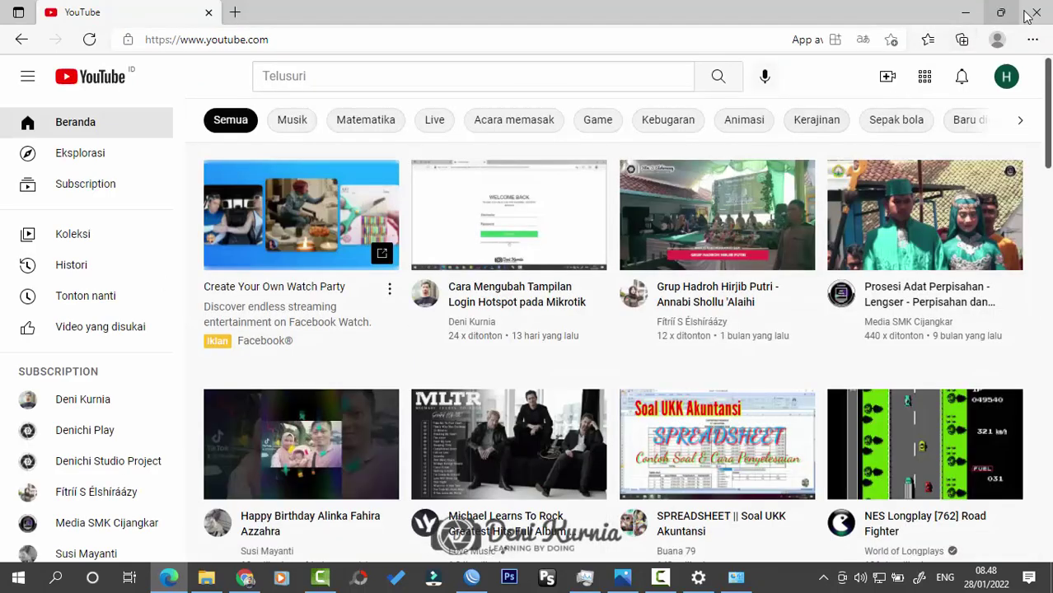
pyautogui.click(1032, 15)
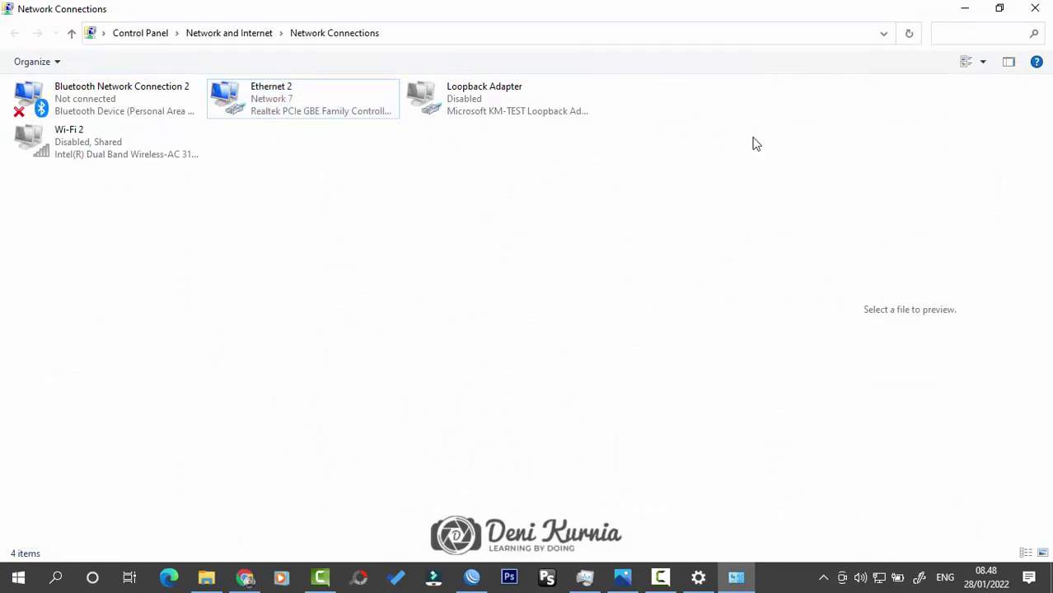
pyautogui.click(964, 9)
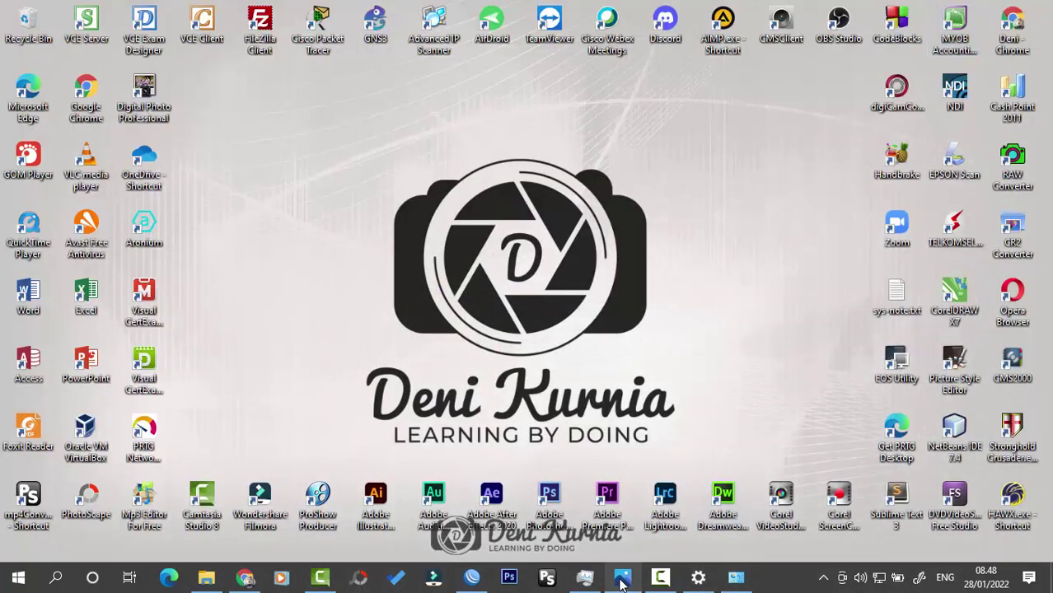
# Step: View the mms.jpg diagram in Photos, minimize it, refresh the desktop, and return to WinBox
pyautogui.click(622, 577)
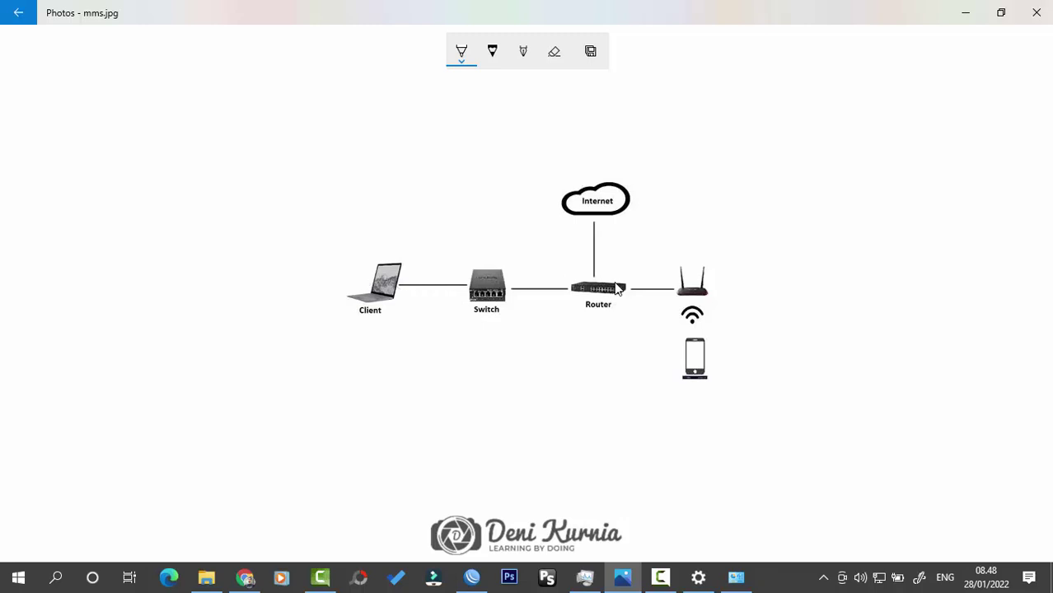
pyautogui.click(965, 12)
pyautogui.rightClick(543, 200)
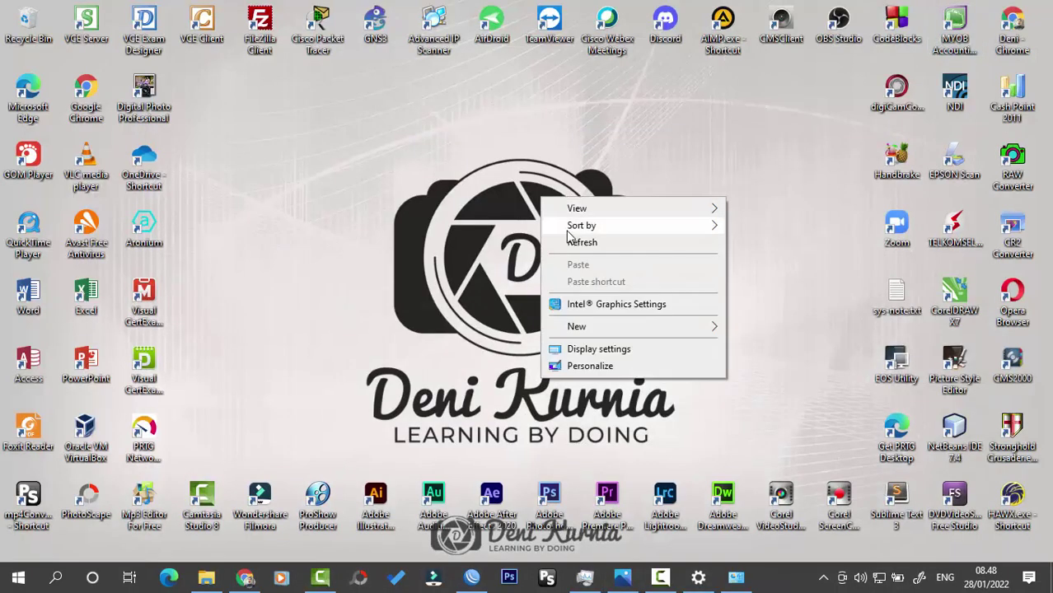
pyautogui.click(729, 233)
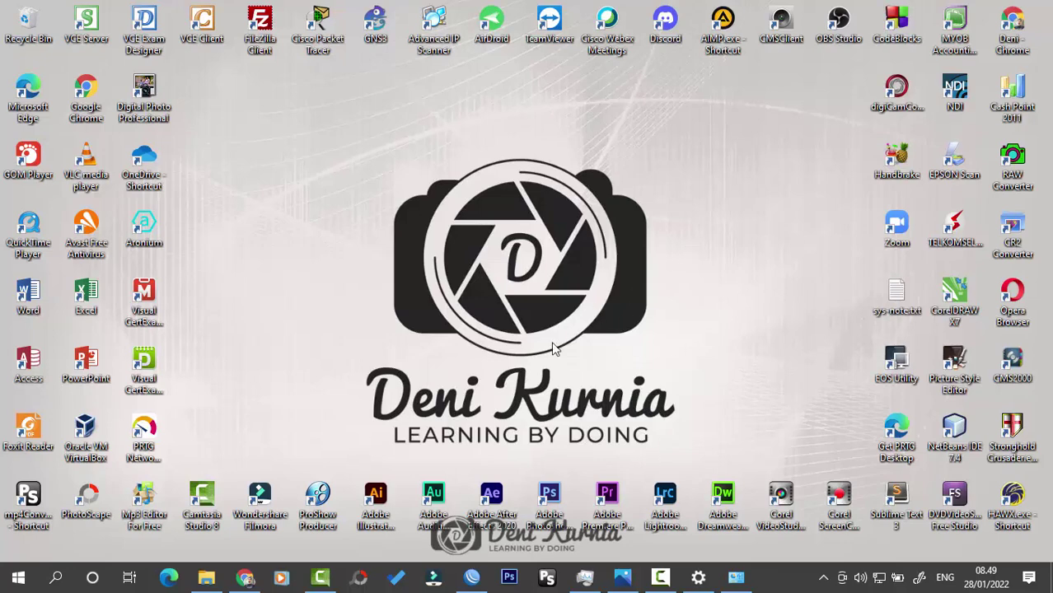
pyautogui.click(466, 580)
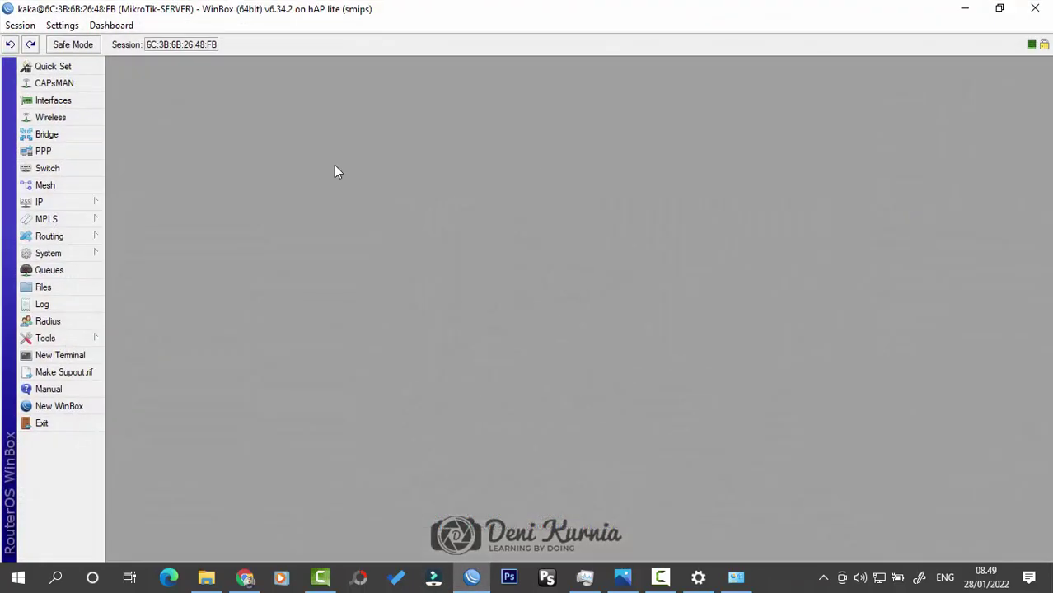
# Step: Enable wlan1 in Wireless Tables and rename it wlan1-wifi
pyautogui.click(51, 117)
pyautogui.moveTo(301, 186); pyautogui.dragTo(459, 183)
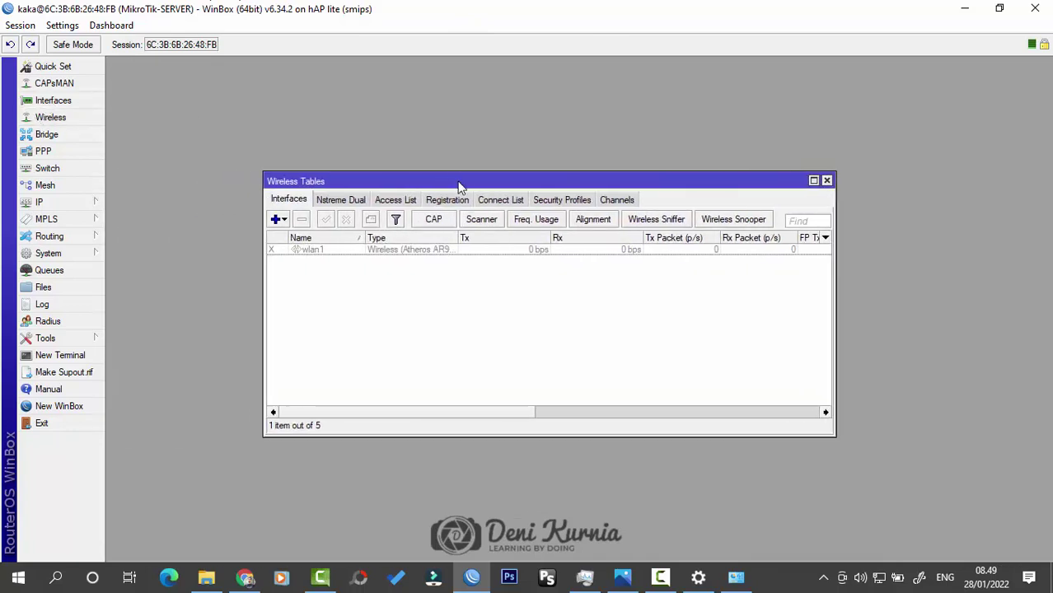
pyautogui.click(328, 255)
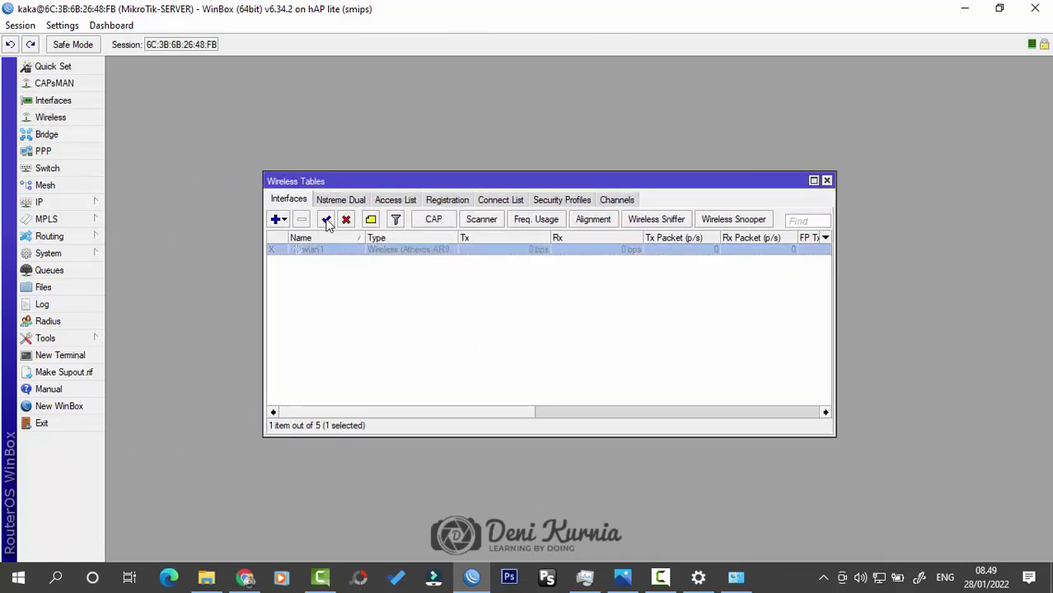
pyautogui.click(326, 219)
pyautogui.doubleClick(334, 256)
pyautogui.click(409, 84)
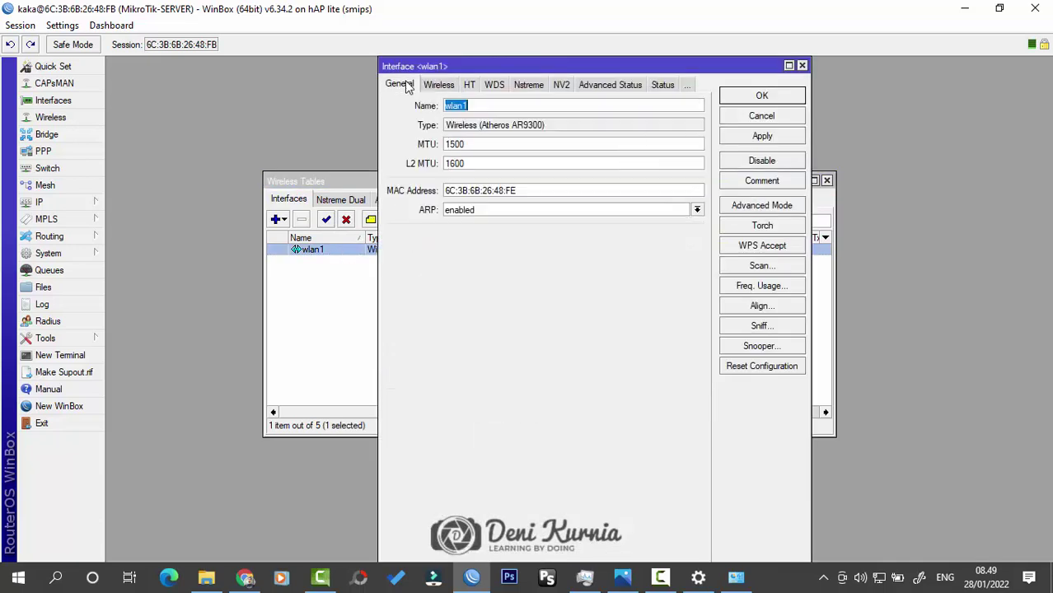
pyautogui.click(490, 105)
# Step: Set wlan1-wifi to ap bridge mode, band 2GHz-B/G and SSID 'Hotspot TKJ', then save
pyautogui.click(450, 85)
pyautogui.click(542, 107)
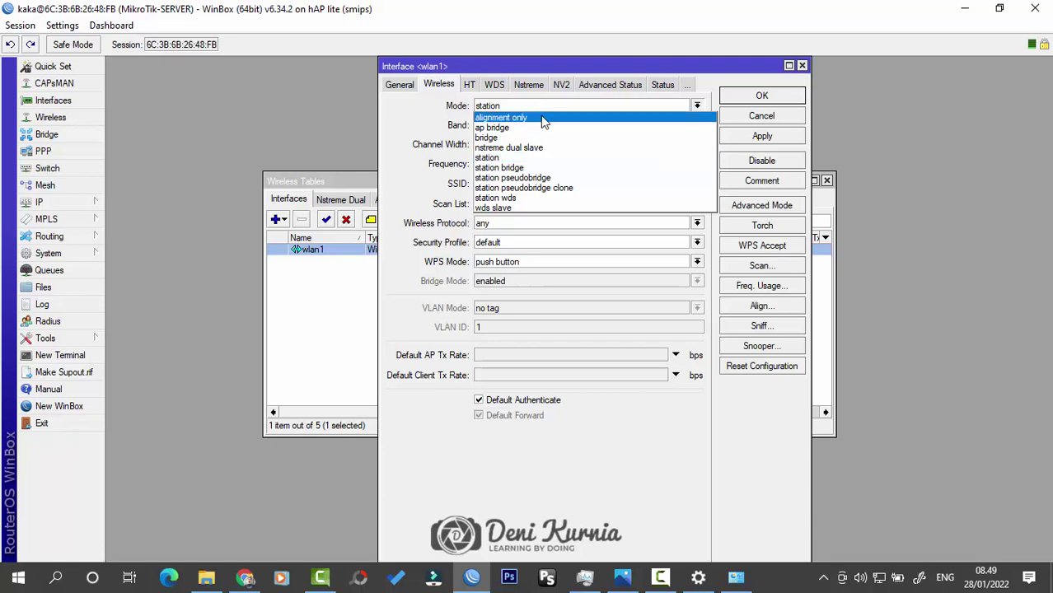
pyautogui.click(542, 129)
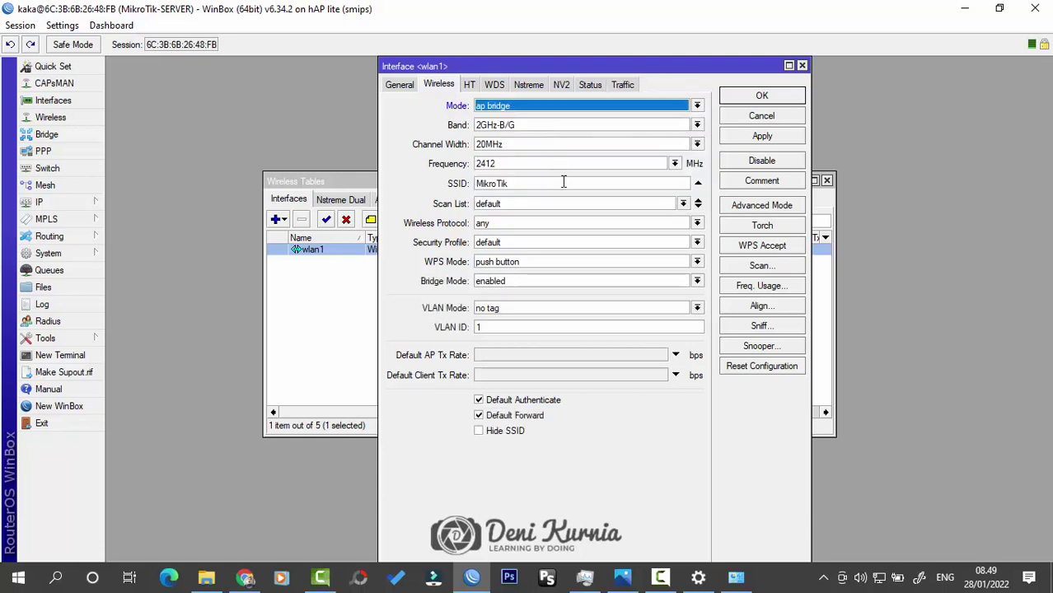
pyautogui.click(696, 125)
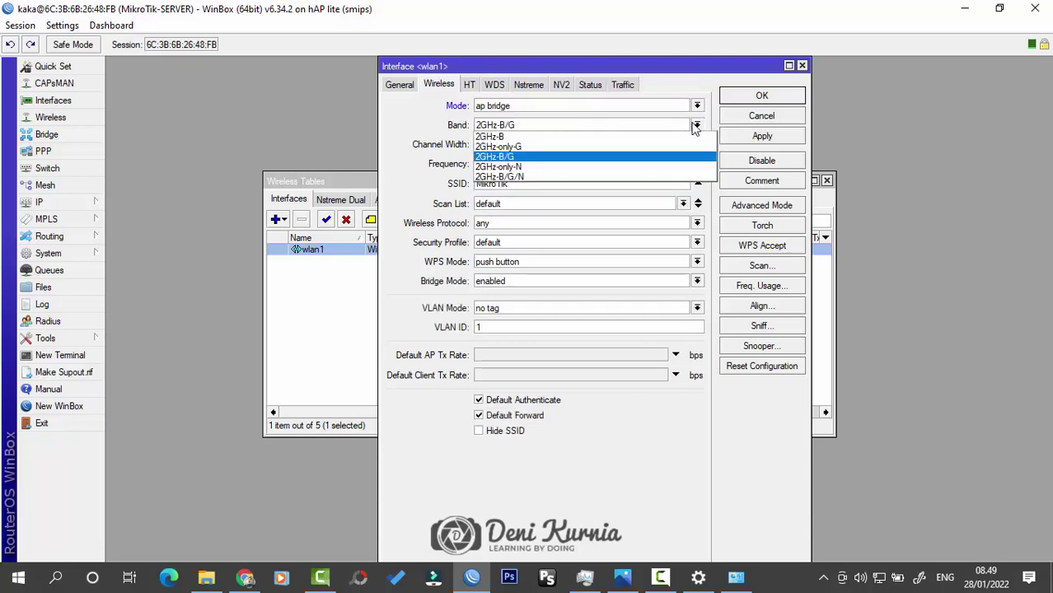
pyautogui.click(696, 126)
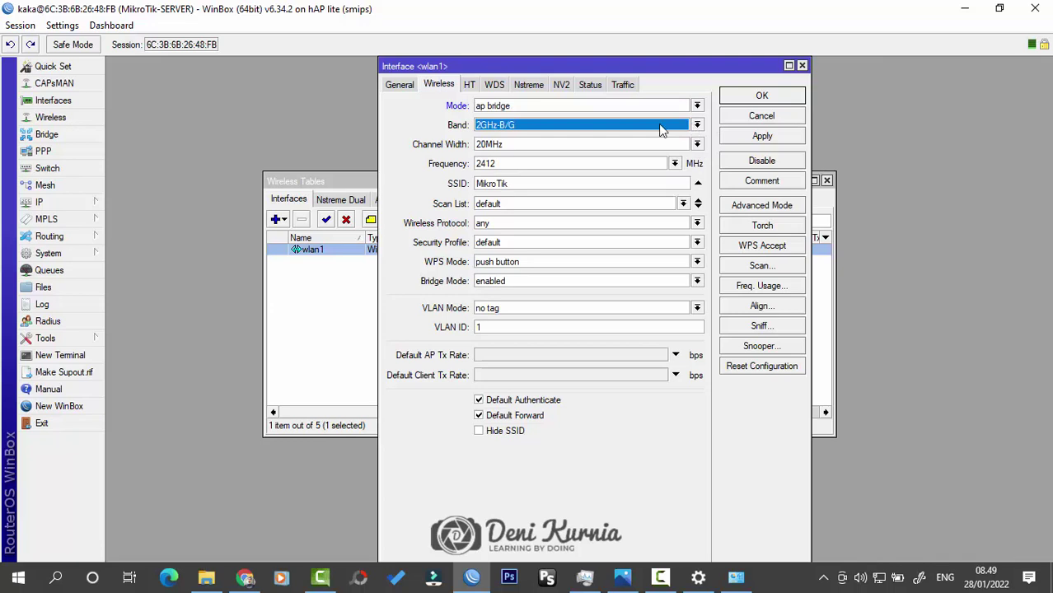
pyautogui.doubleClick(543, 183)
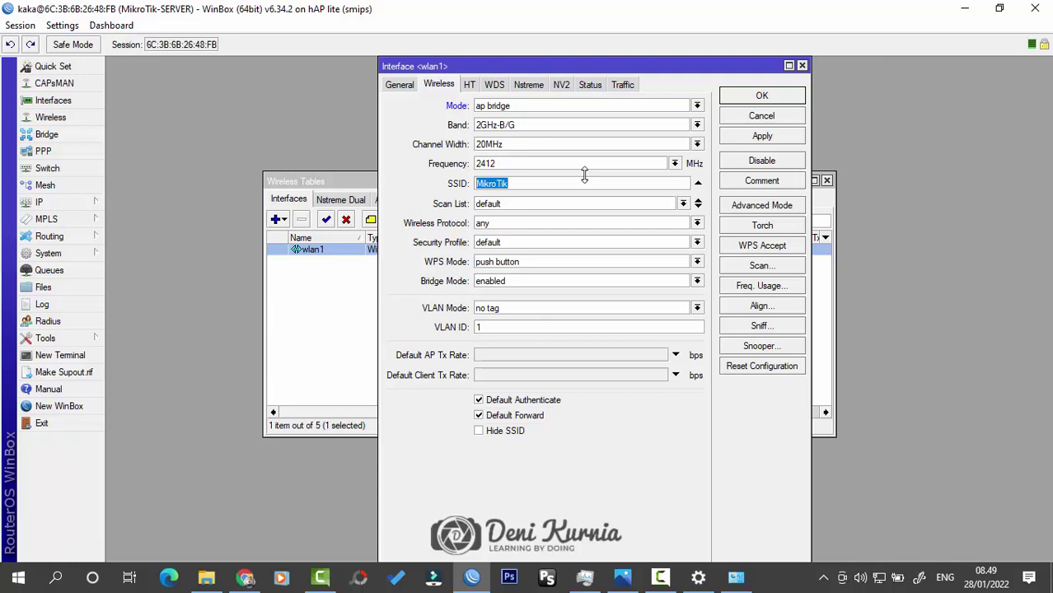
pyautogui.write('HJ')
pyautogui.click(762, 96)
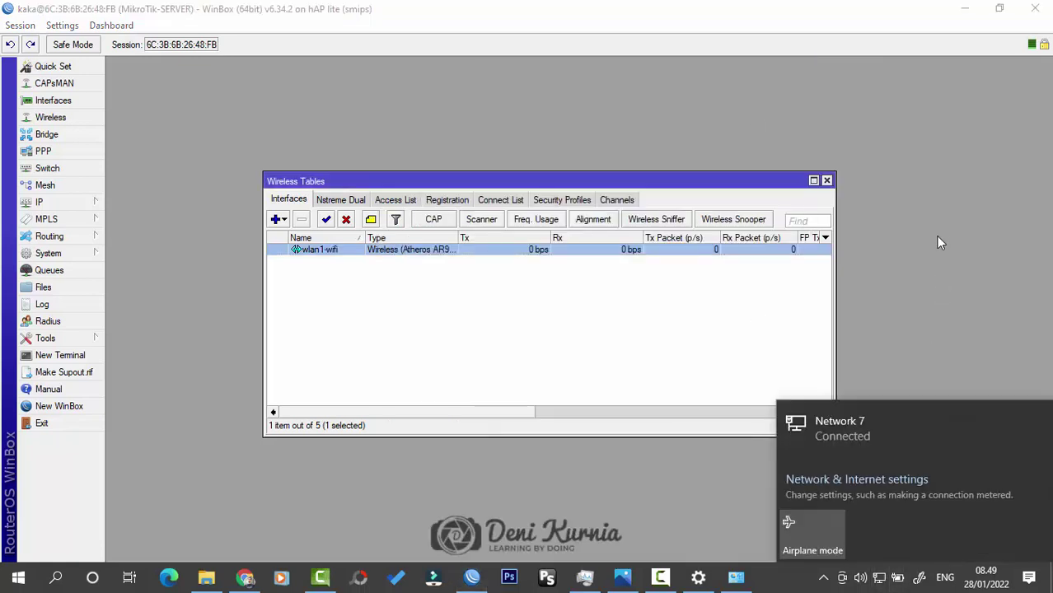
# Step: Dismiss the network popup and enable the Wi-Fi 2 adapter in Network Connections
pyautogui.click(752, 390)
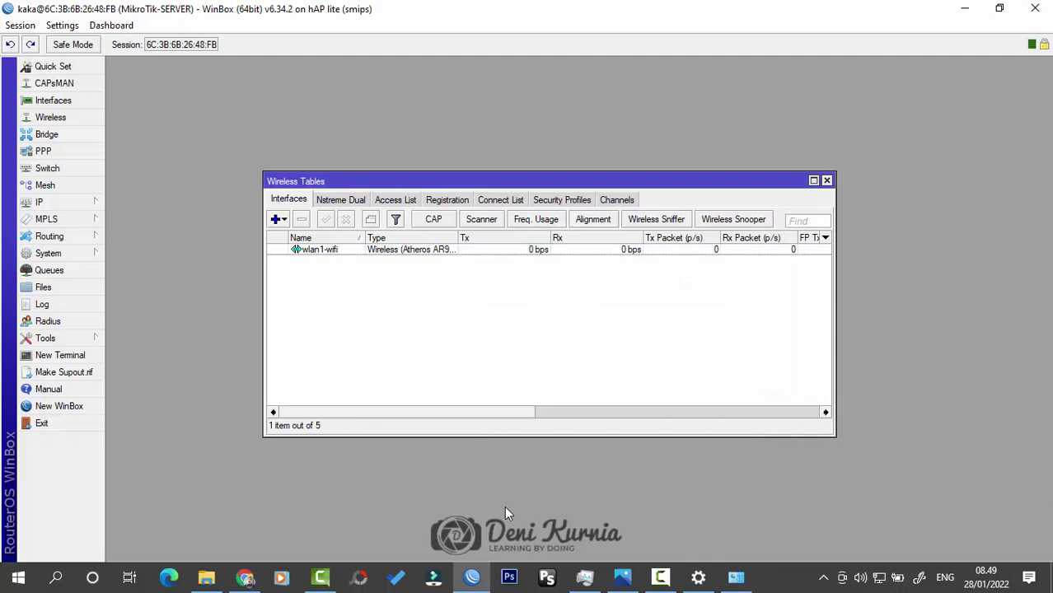
pyautogui.click(744, 579)
pyautogui.click(105, 162)
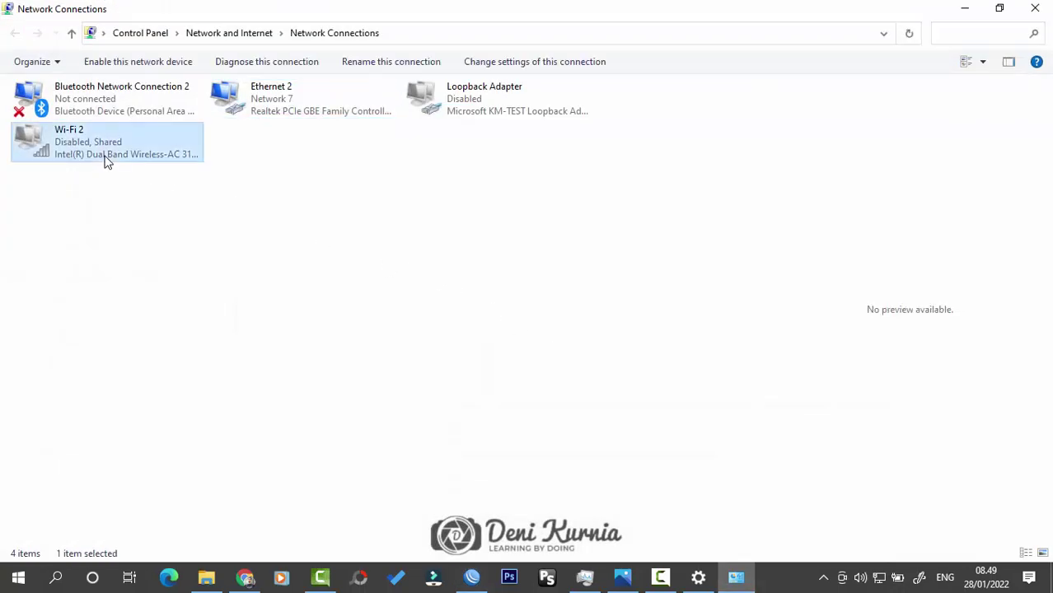
pyautogui.doubleClick(104, 162)
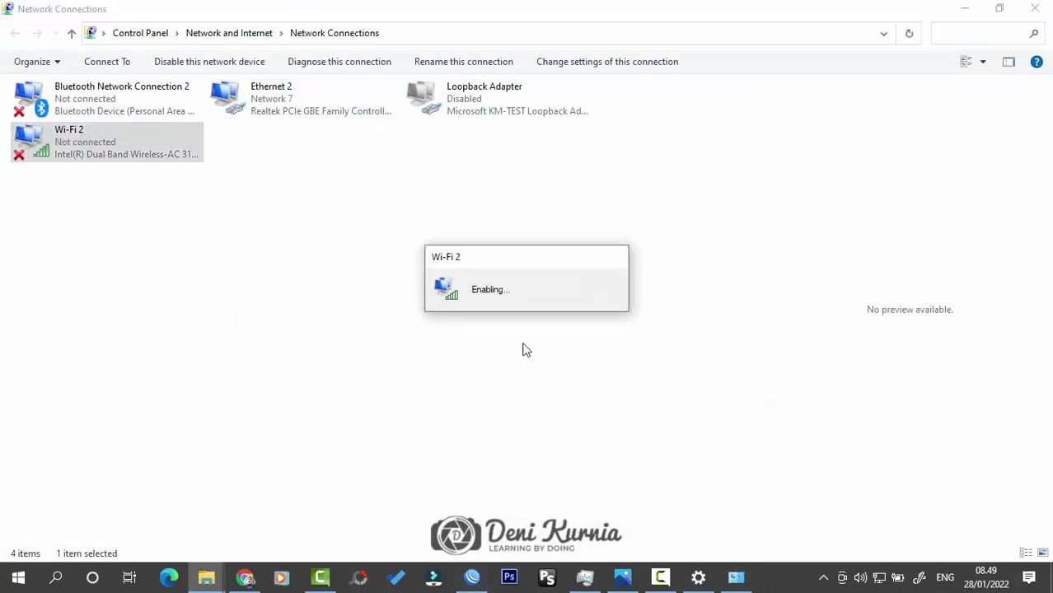
# Step: Find Hotspot TKJ among available Wi-Fi networks, then minimize Network Connections
pyautogui.click(880, 578)
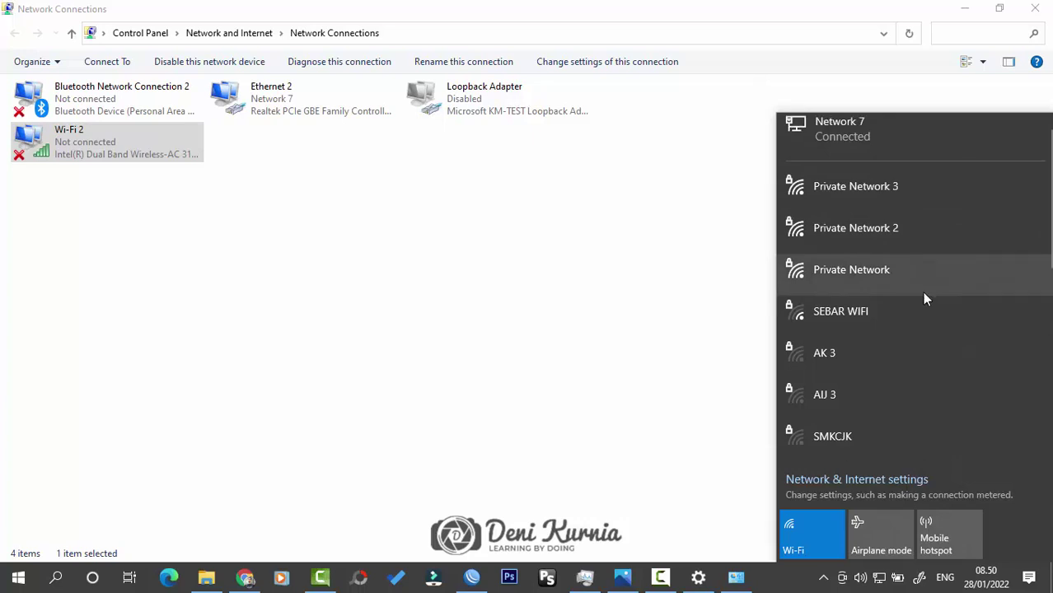
pyautogui.scroll(-5, 924, 295)
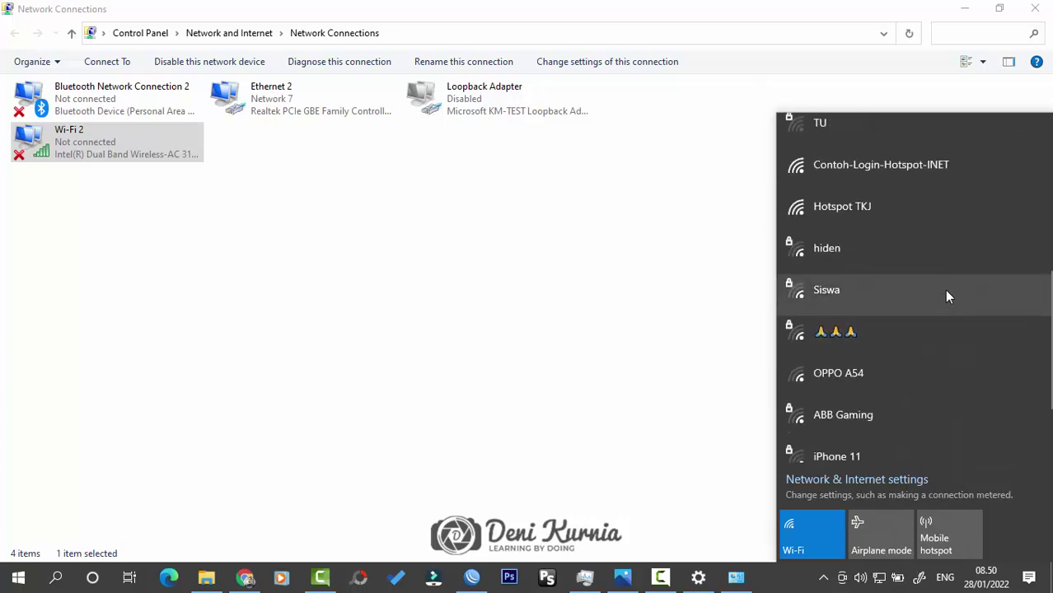
pyautogui.click(870, 205)
pyautogui.click(630, 231)
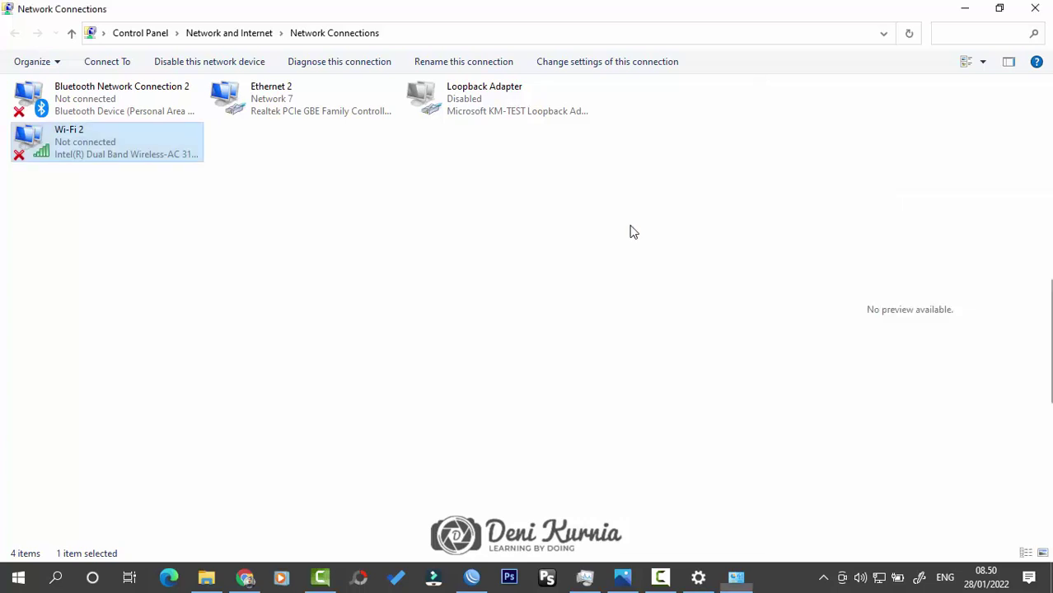
pyautogui.click(965, 8)
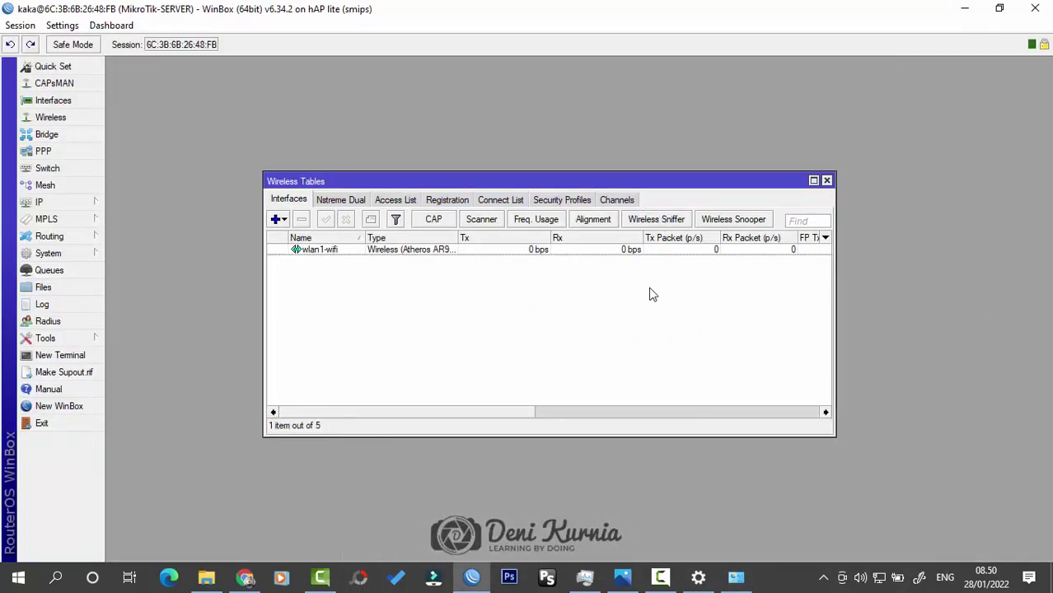
# Step: Check the wireless registration table, then switch to the Security Profiles list
pyautogui.click(444, 201)
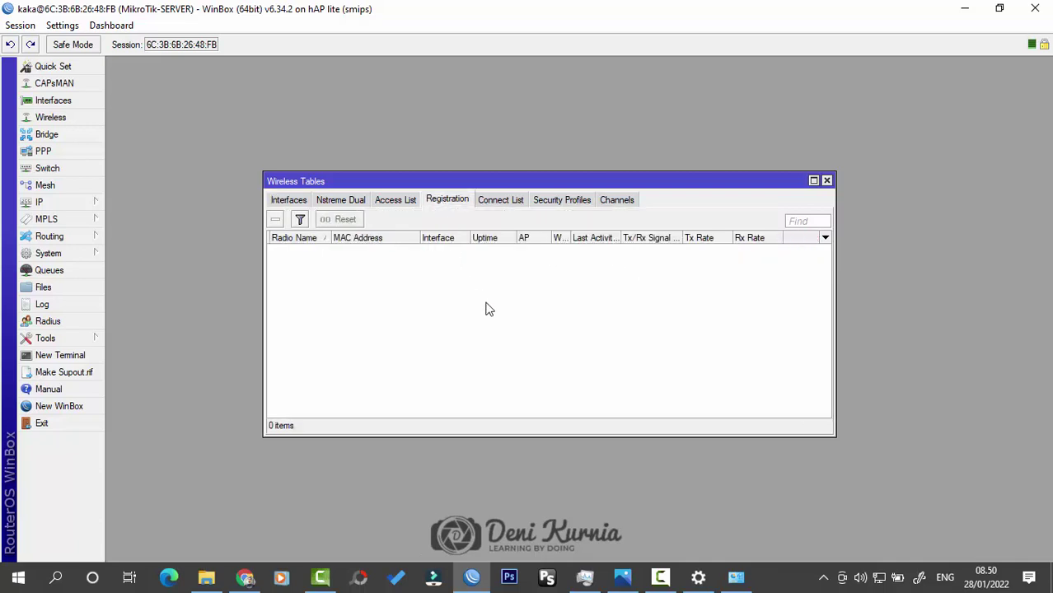
pyautogui.click(276, 202)
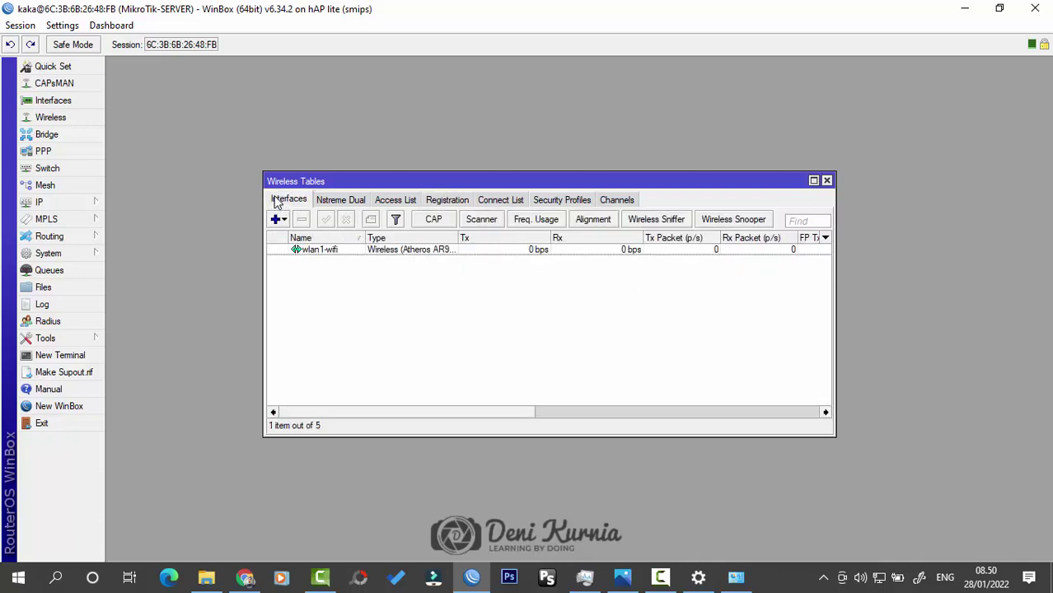
pyautogui.moveTo(515, 182); pyautogui.dragTo(543, 155)
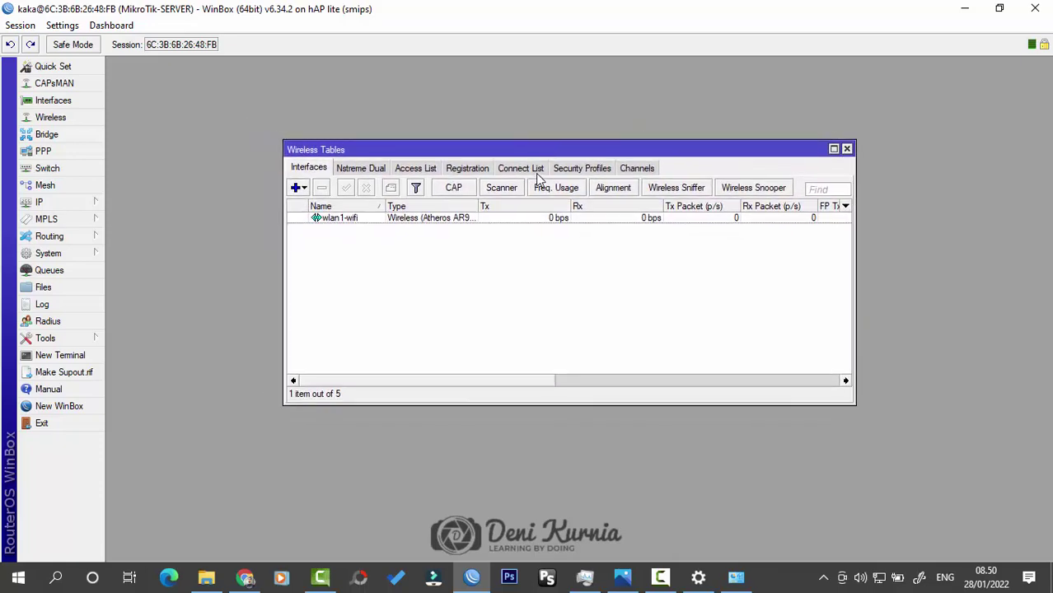
pyautogui.click(567, 168)
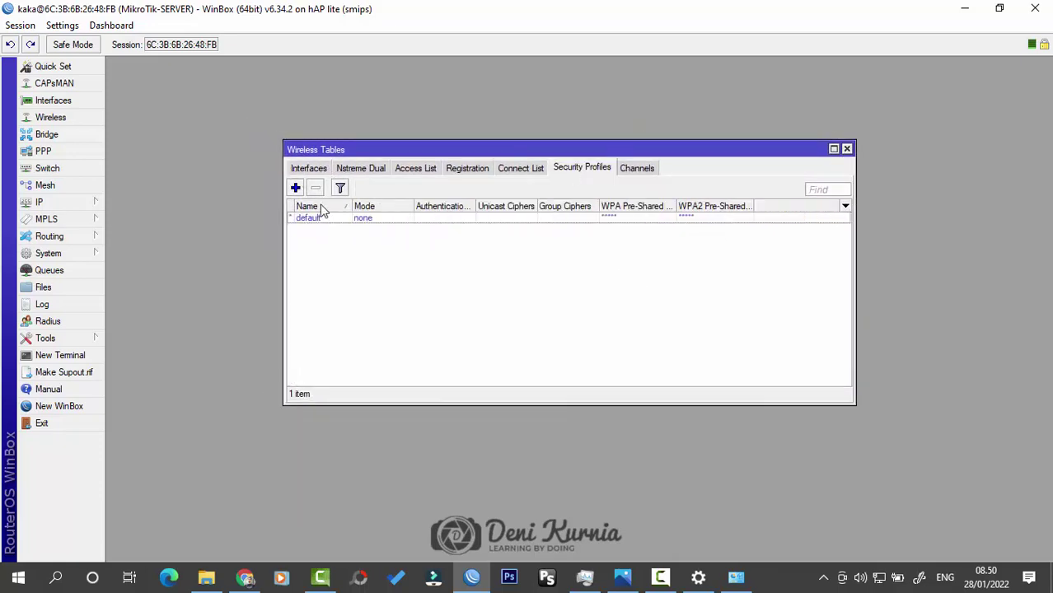
# Step: Create security profile 'tkj' with WPA and WPA2 pre-shared keys and save it
pyautogui.click(296, 189)
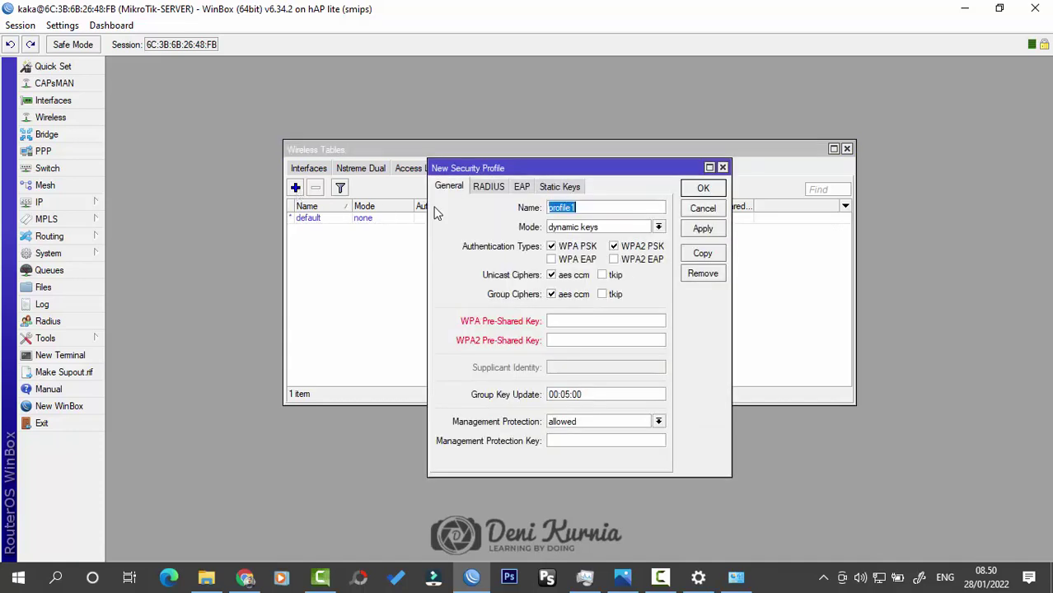
pyautogui.click(587, 207)
pyautogui.doubleClick(587, 207)
pyautogui.write('tkj')
pyautogui.click(602, 321)
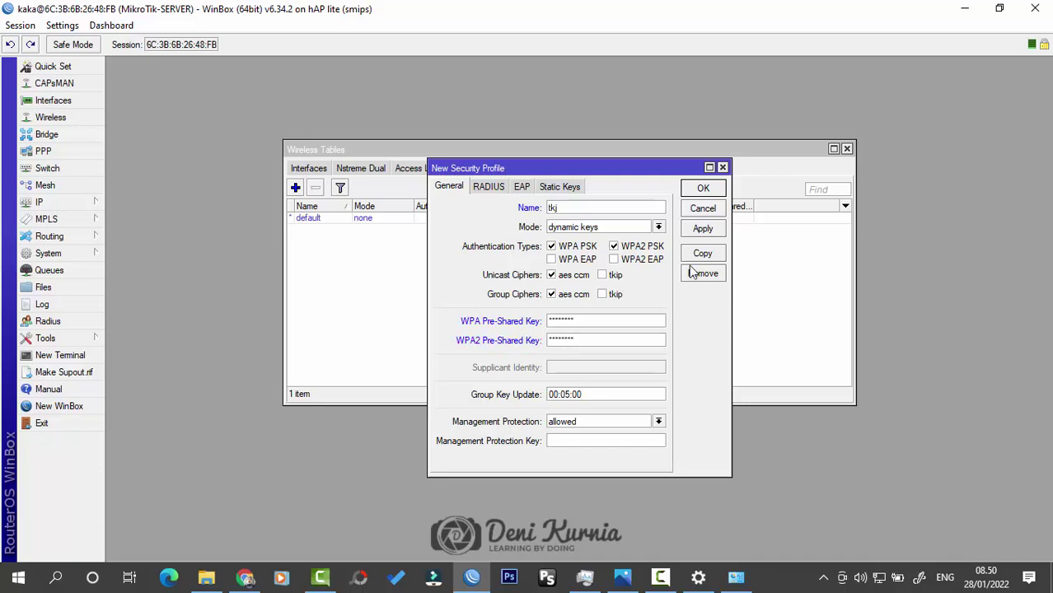
pyautogui.click(705, 191)
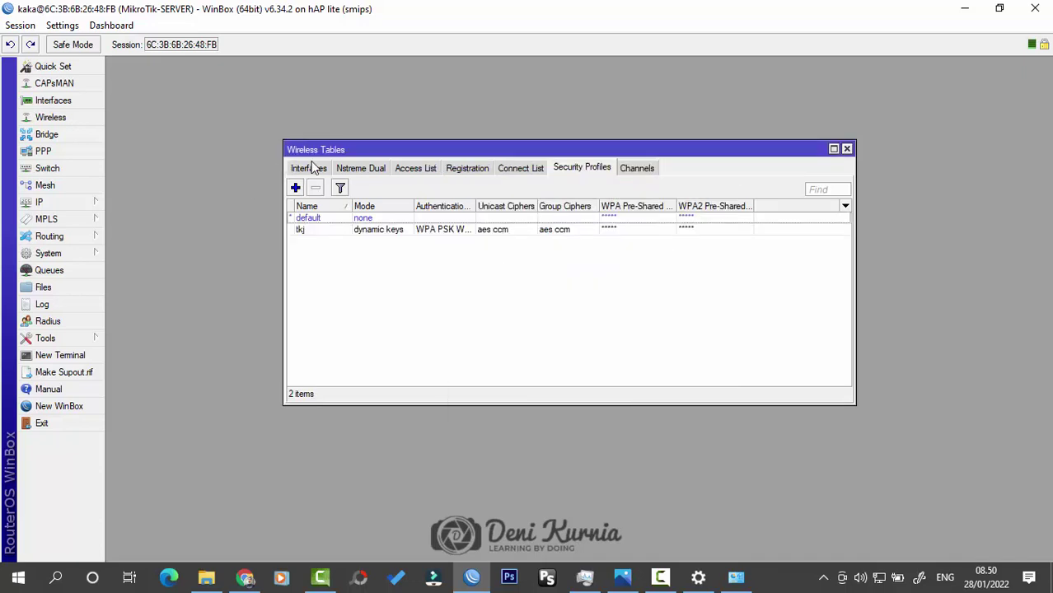
pyautogui.click(309, 168)
pyautogui.doubleClick(341, 219)
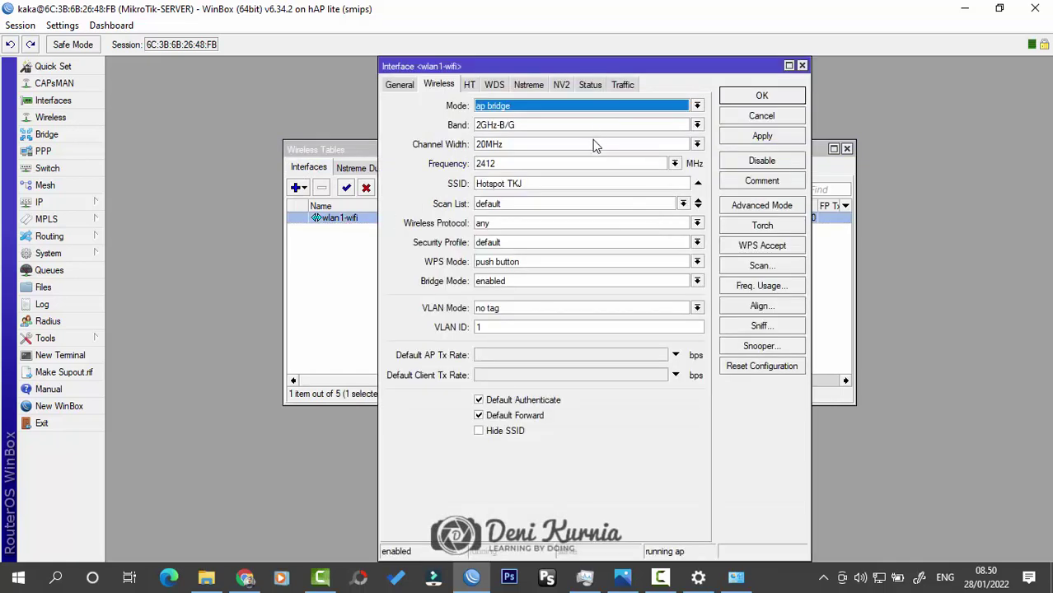
# Step: Set wlan1-wifi's Security Profile to tkj and apply the change
pyautogui.click(509, 242)
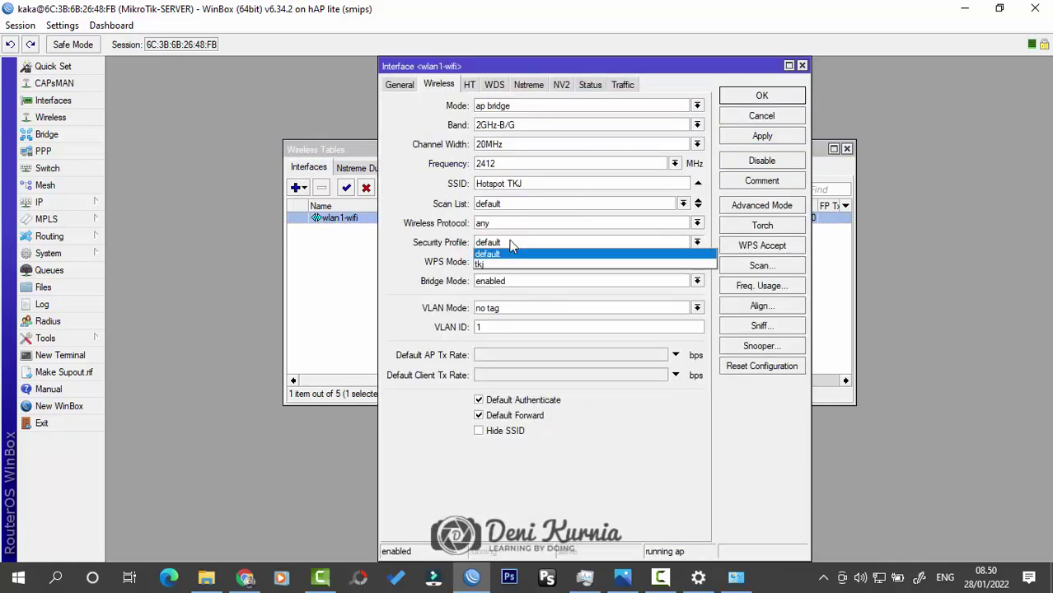
pyautogui.click(510, 264)
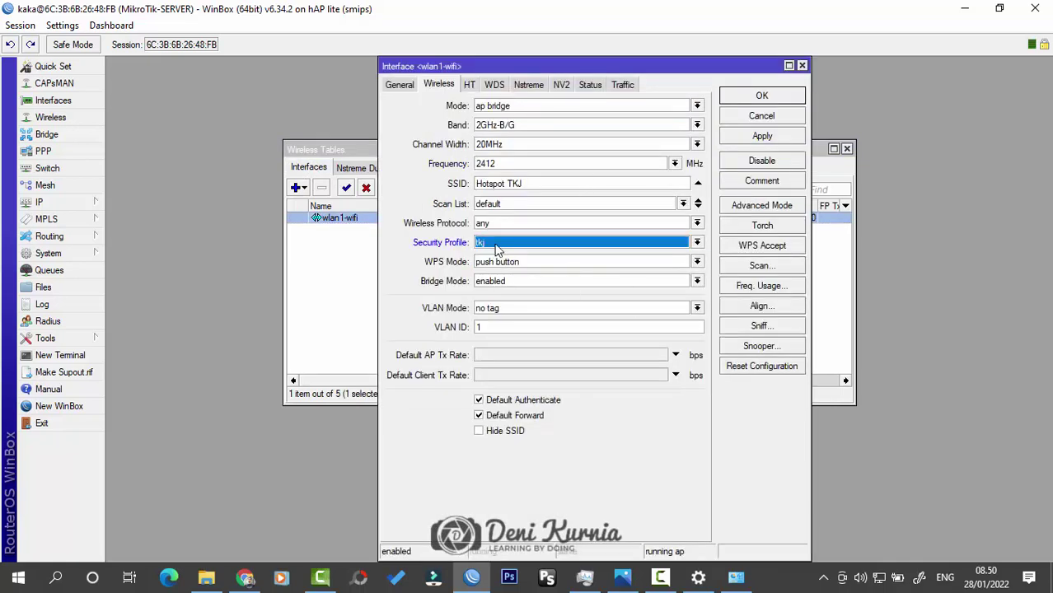
pyautogui.click(762, 97)
pyautogui.click(879, 577)
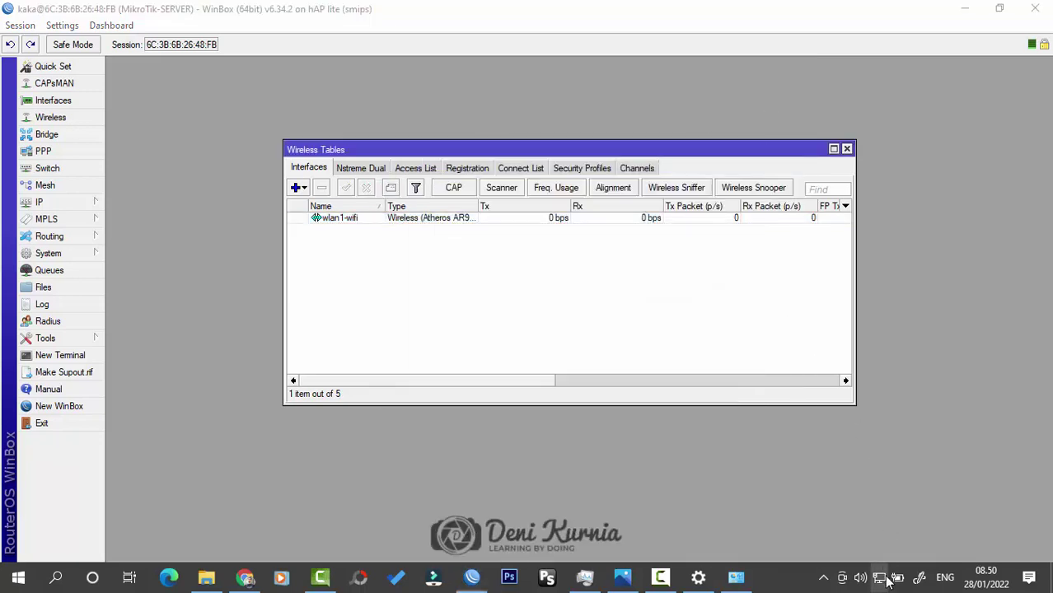
# Step: Confirm Hotspot TKJ is listed as Secured, then close the network list and the Wireless Tables window
pyautogui.scroll(-5, 887, 198)
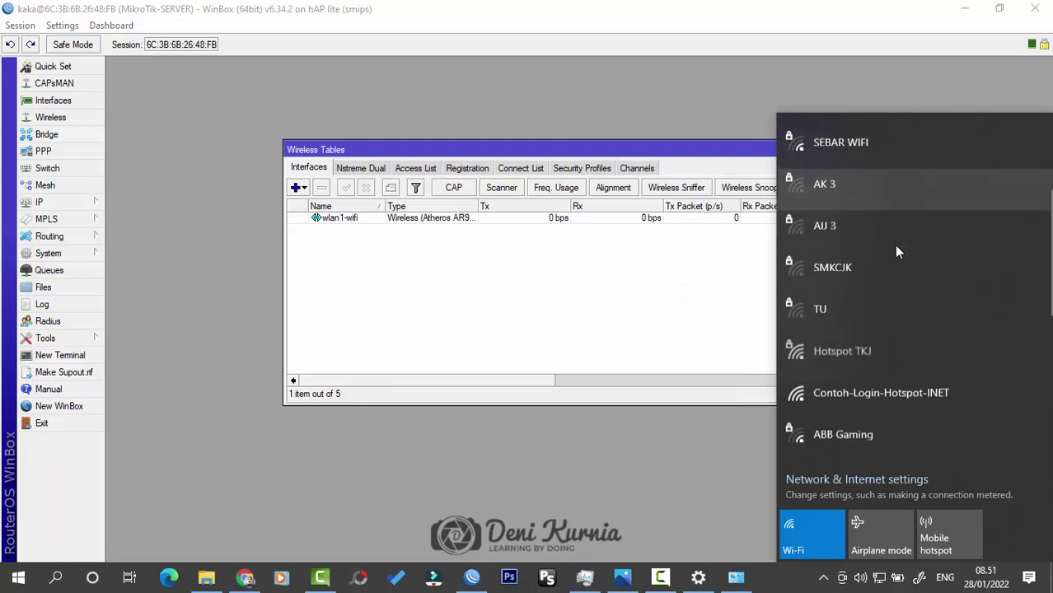
pyautogui.scroll(5, 897, 202)
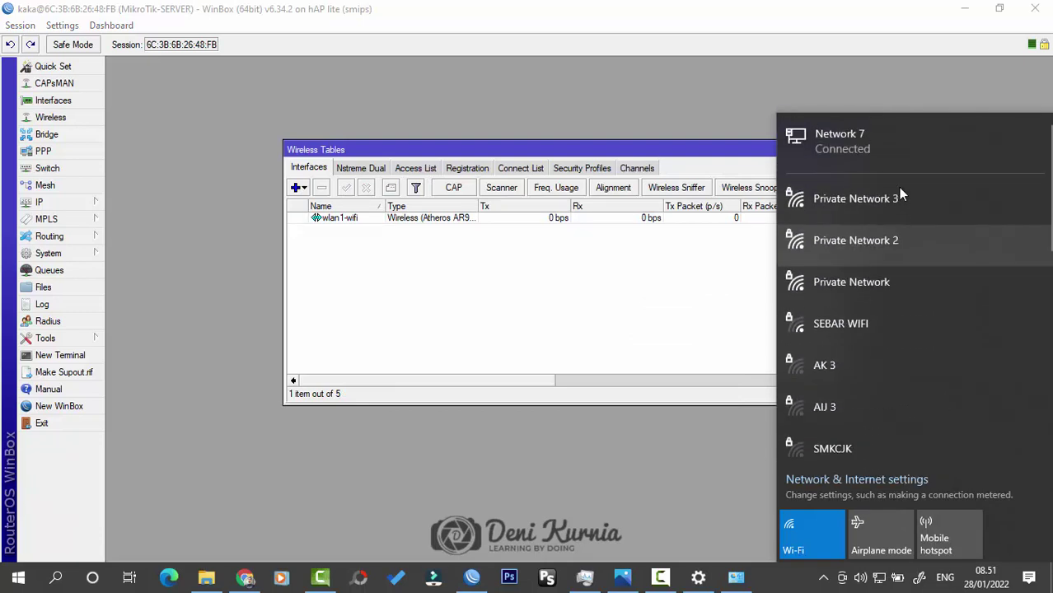
pyautogui.scroll(-6, 882, 325)
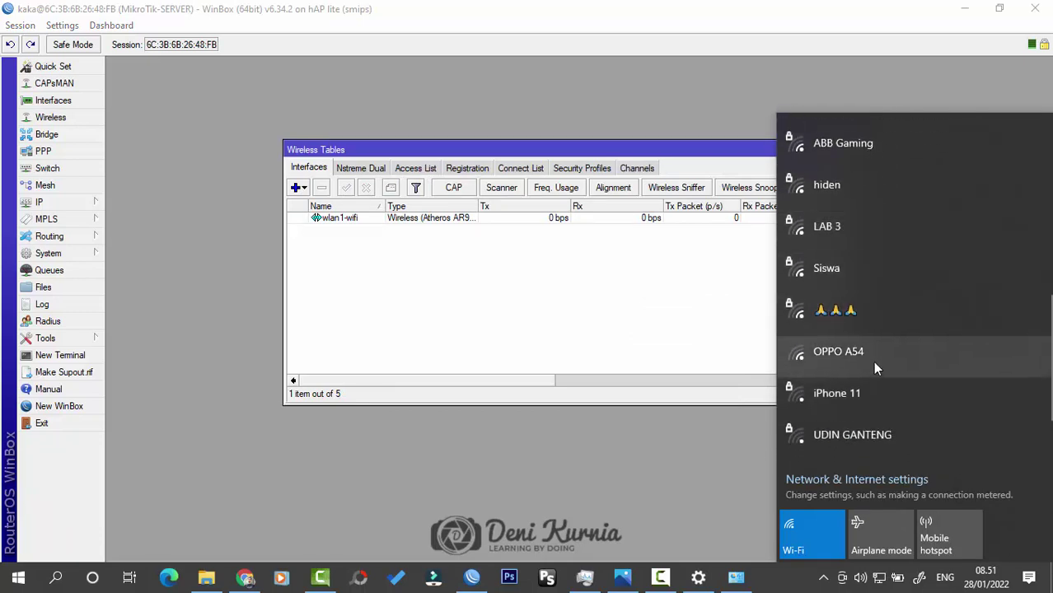
pyautogui.scroll(6, 874, 371)
pyautogui.scroll(-2, 890, 314)
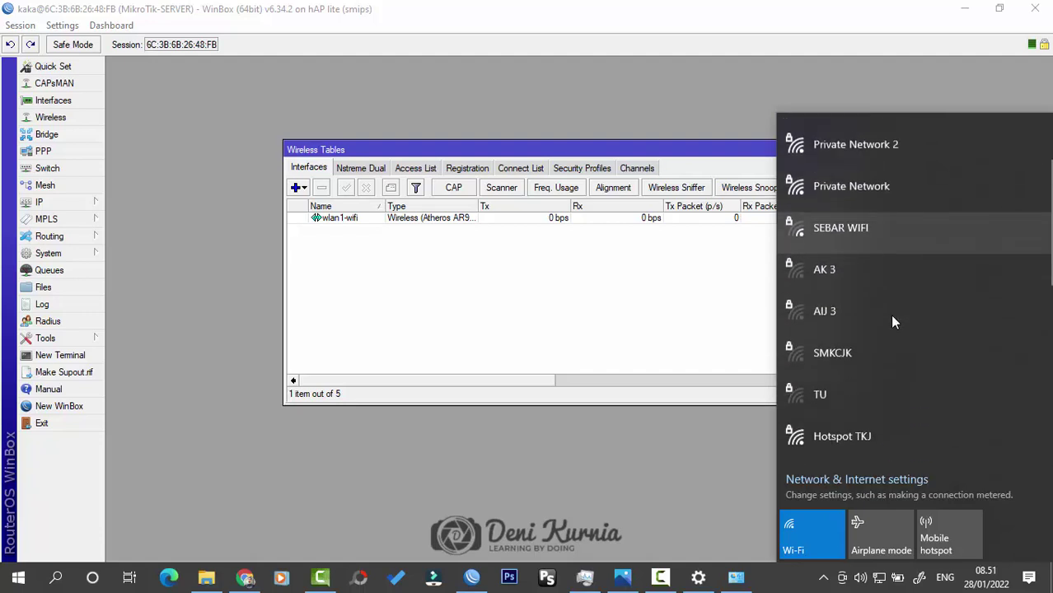
pyautogui.click(855, 411)
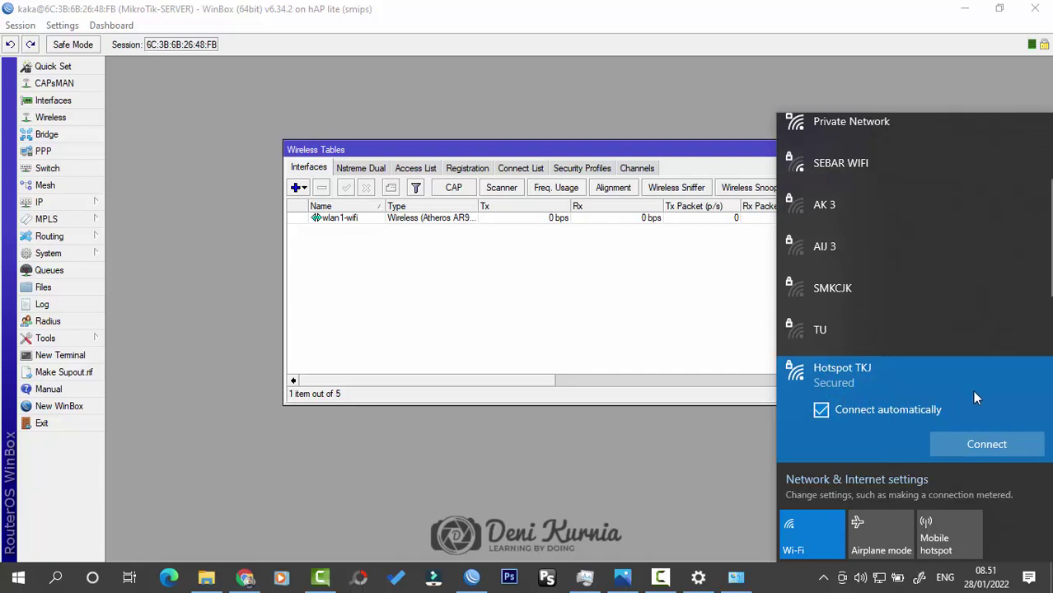
pyautogui.click(606, 308)
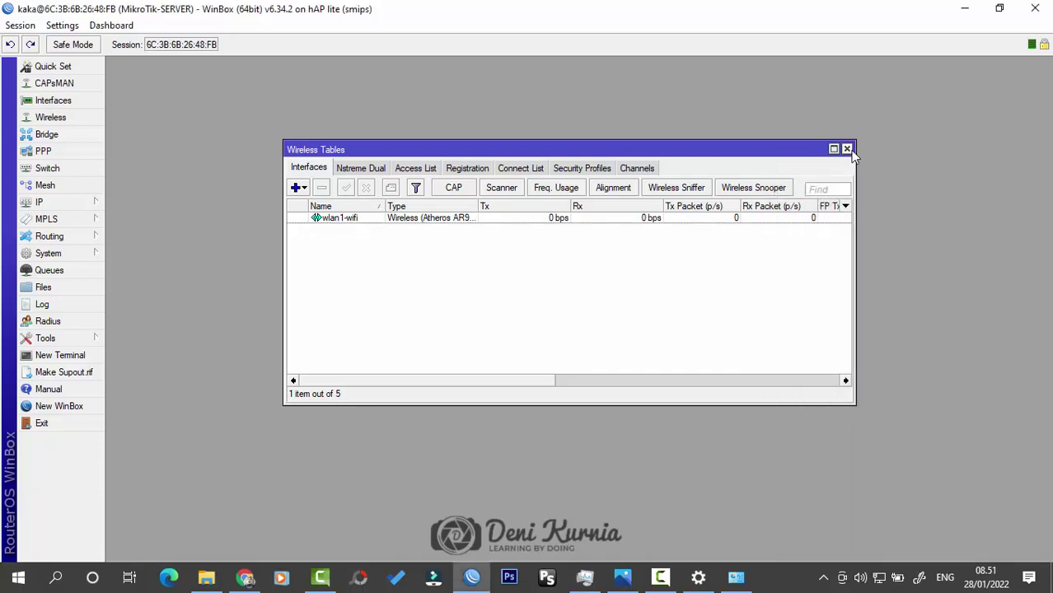
pyautogui.click(852, 150)
# Step: Add the IP address 20.20.20.1/24 on interface wlan1-wifi in the Address List
pyautogui.click(82, 202)
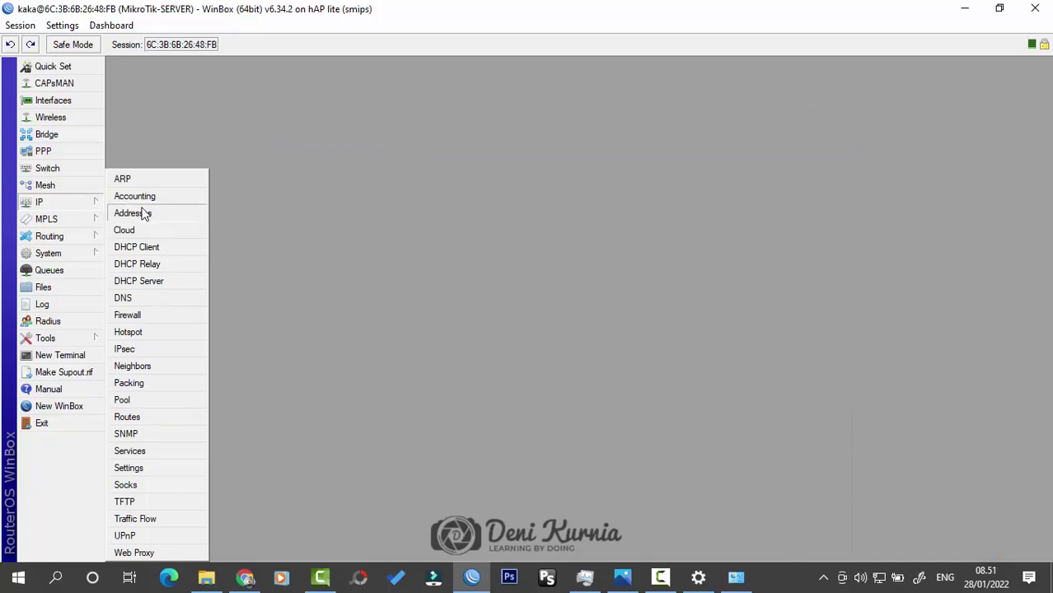
pyautogui.click(144, 212)
pyautogui.moveTo(564, 157); pyautogui.dragTo(550, 182)
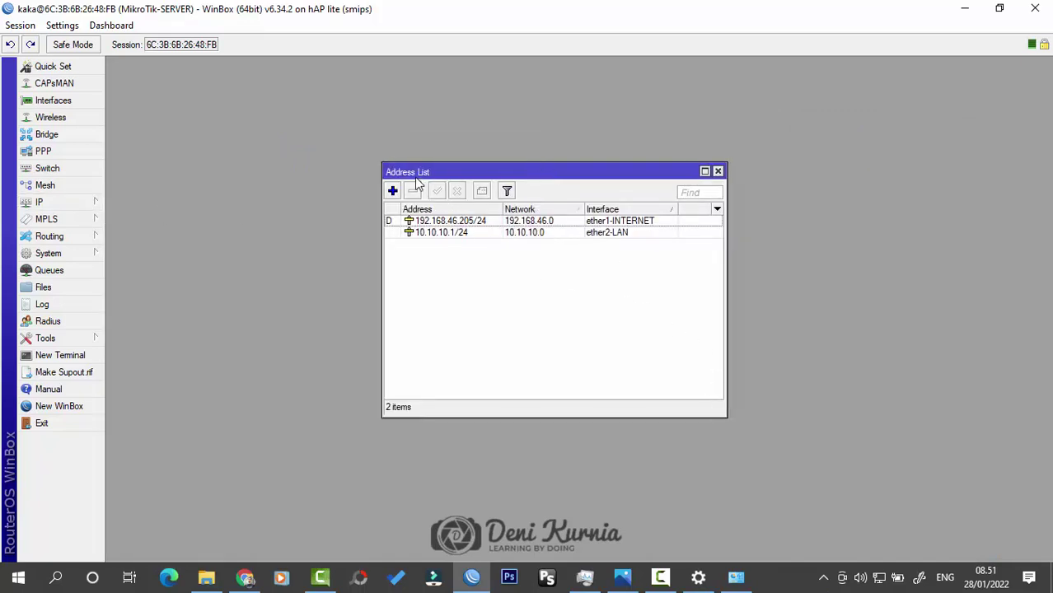
pyautogui.click(392, 190)
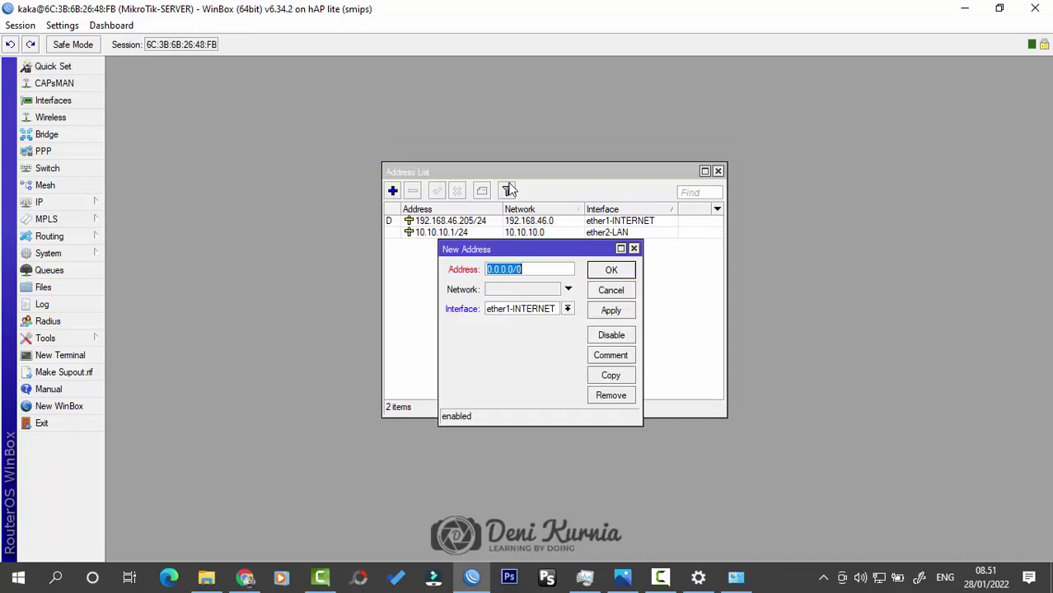
pyautogui.click(550, 314)
pyautogui.click(548, 360)
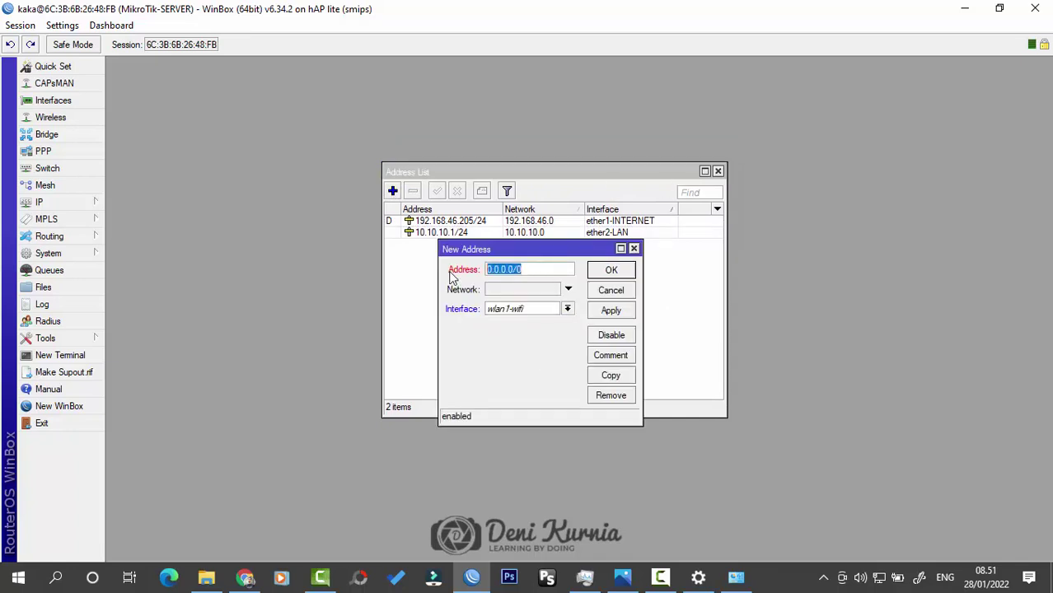
pyautogui.write('2')
pyautogui.write('0.20.20.1/24')
pyautogui.click(610, 271)
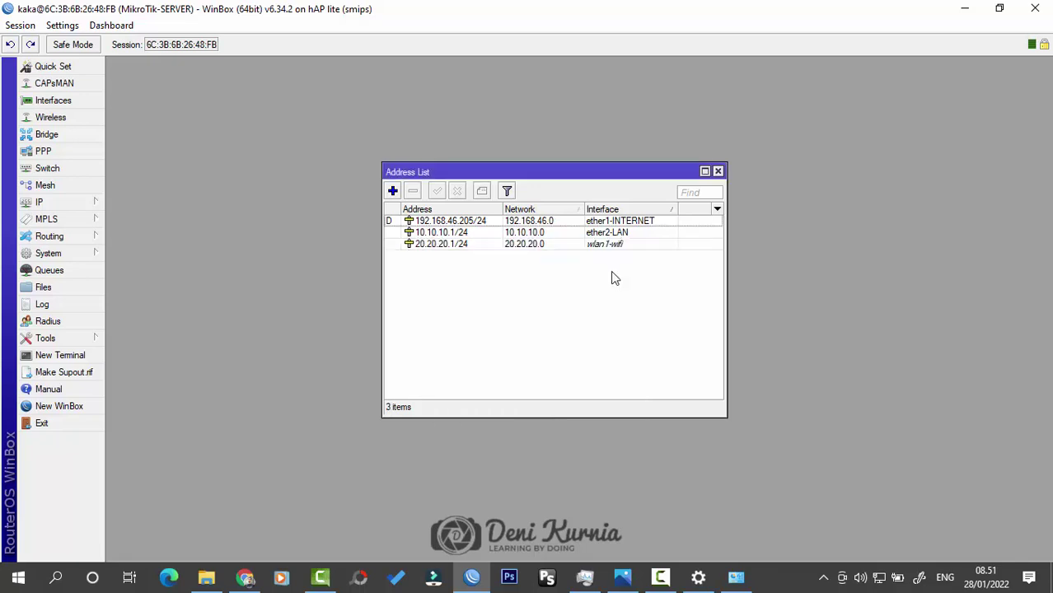
pyautogui.click(39, 202)
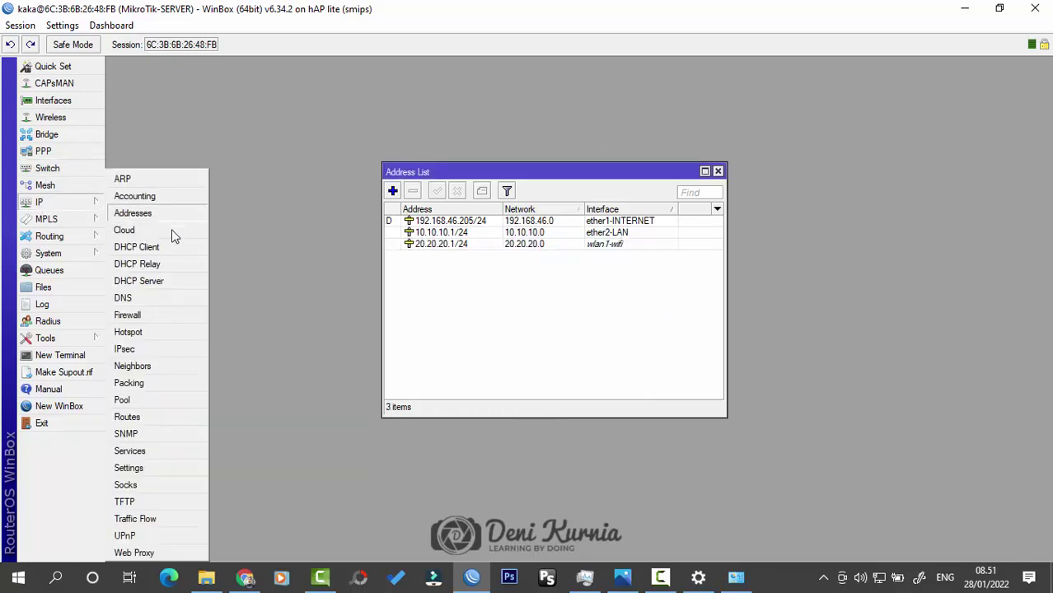
# Step: Start DHCP Setup from the DHCP Server window with wlan1-wifi as the interface
pyautogui.click(142, 280)
pyautogui.moveTo(538, 231); pyautogui.dragTo(531, 215)
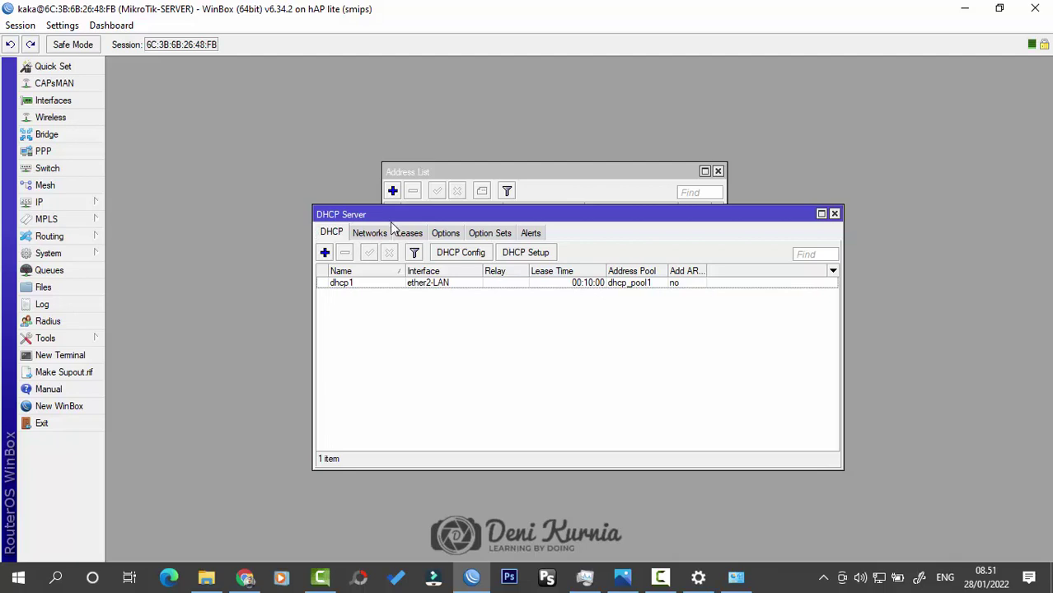
pyautogui.click(542, 261)
pyautogui.click(602, 293)
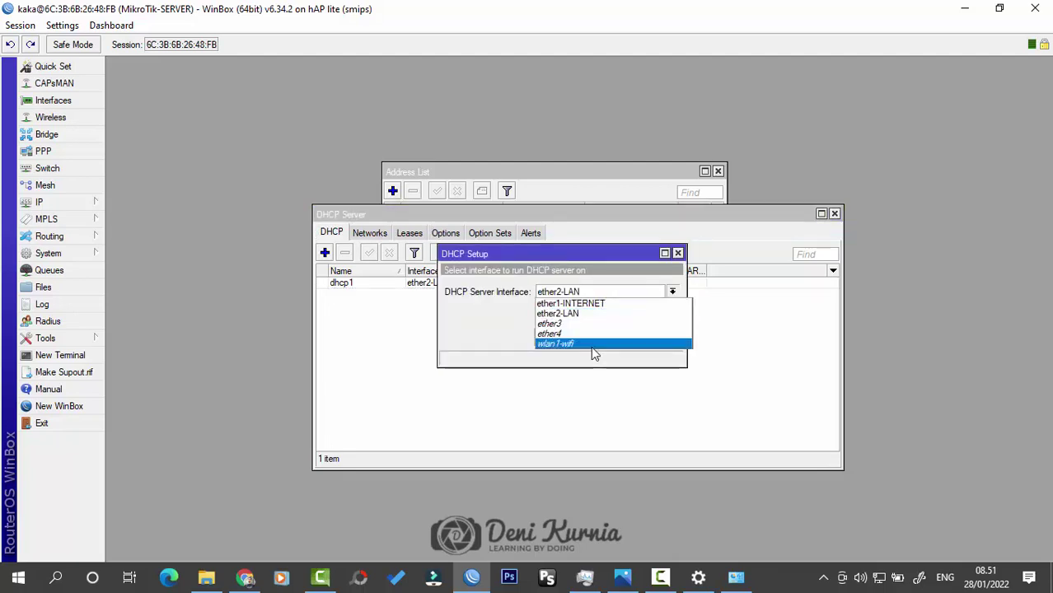
pyautogui.click(593, 344)
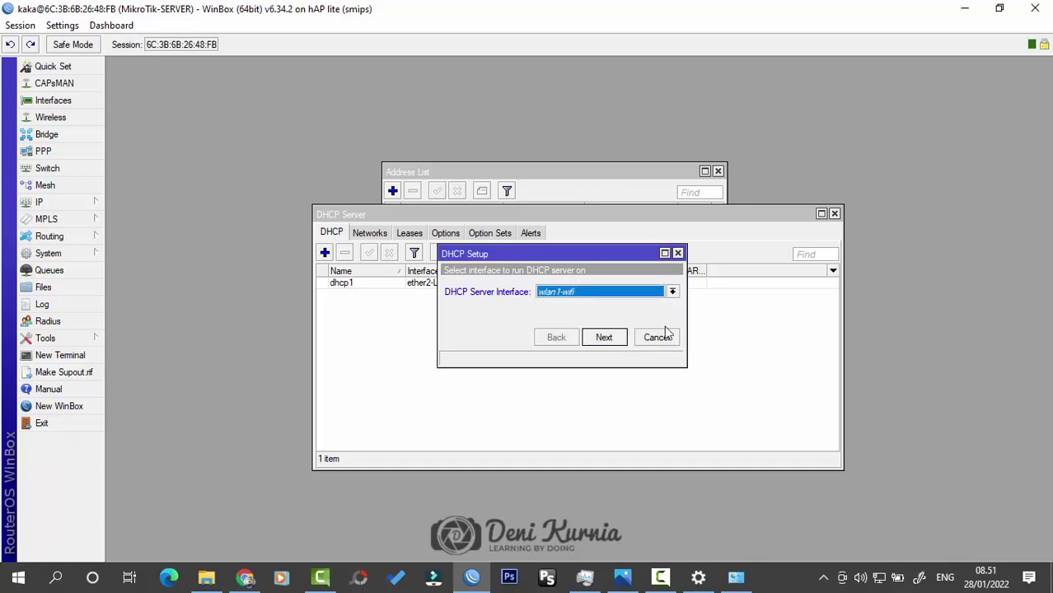
# Step: Accept 20.20.20.0/24, gateway 20.20.20.1, pool 20.20.20.2-20.20.20.254, DNS and 00:10:00 lease
pyautogui.click(604, 338)
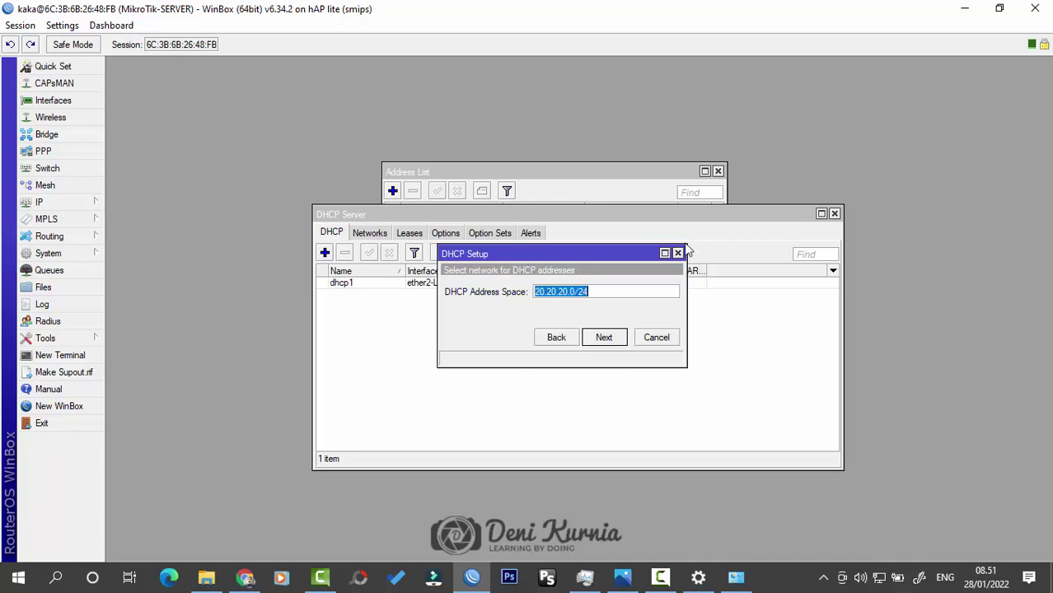
pyautogui.moveTo(602, 183); pyautogui.dragTo(871, 104)
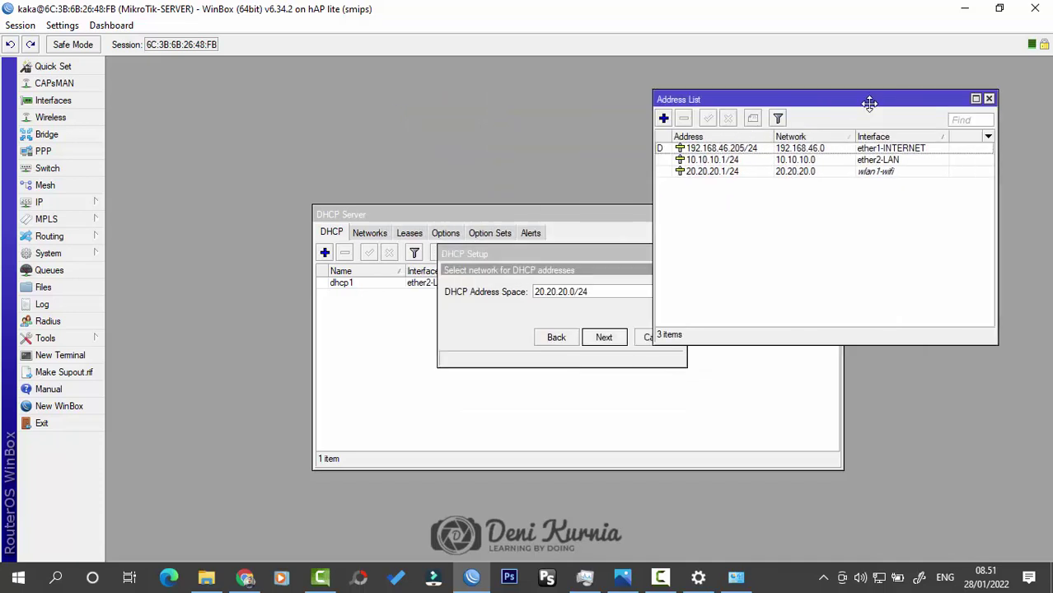
pyautogui.click(602, 257)
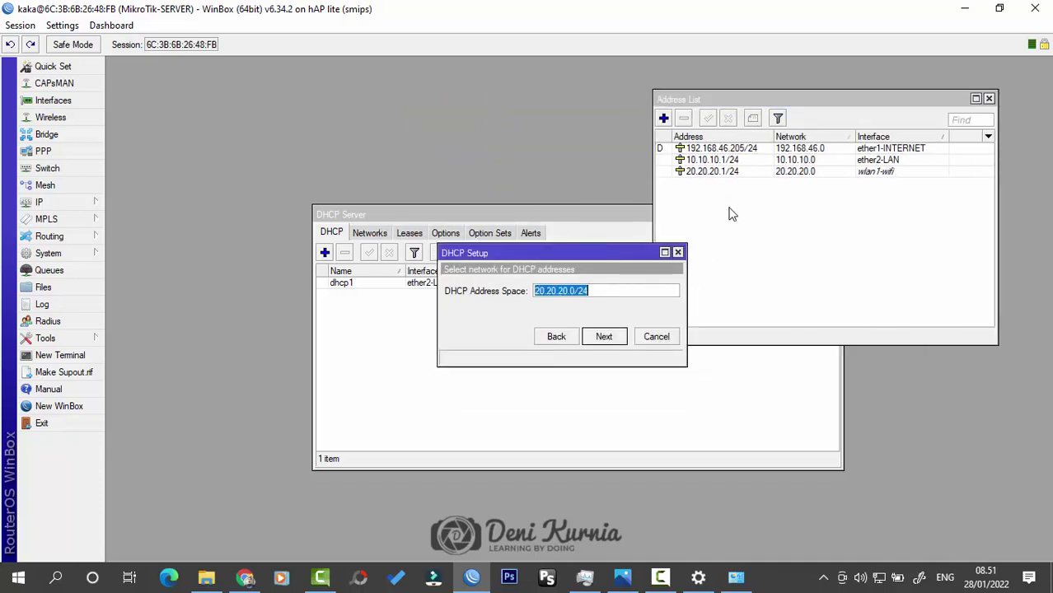
pyautogui.click(604, 337)
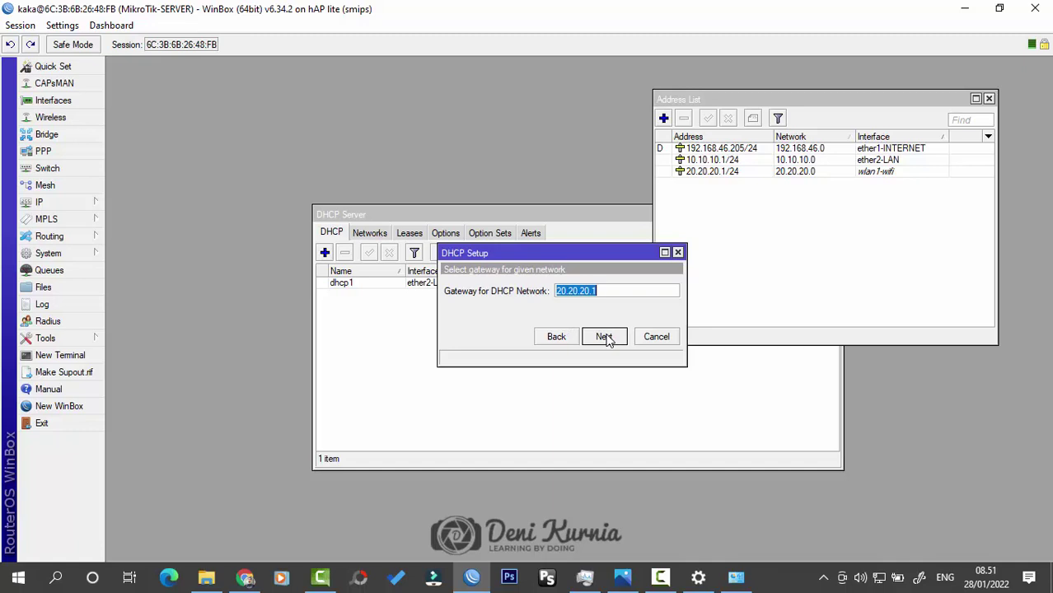
pyautogui.click(604, 337)
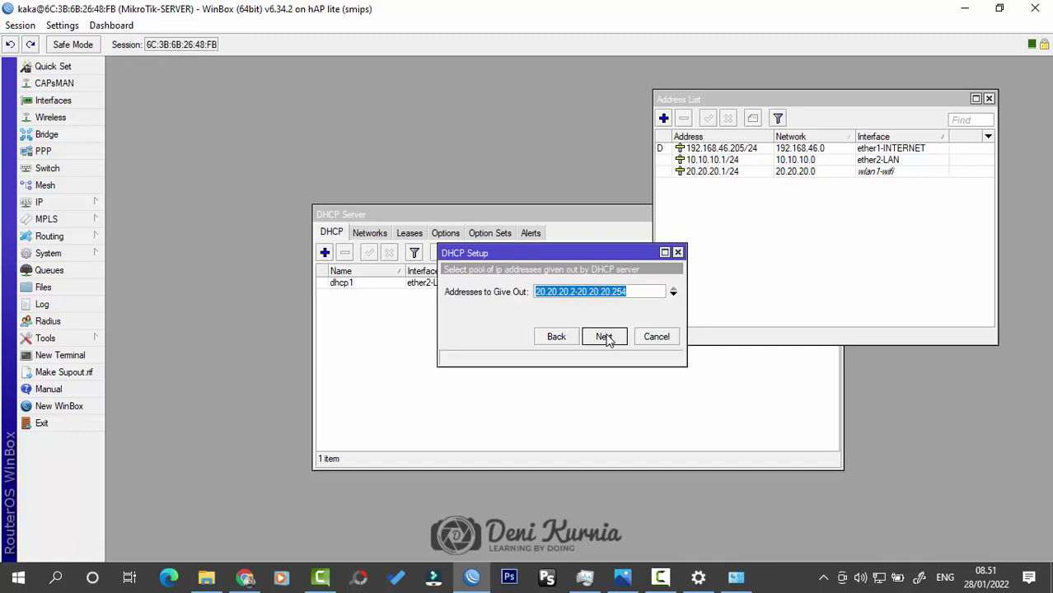
pyautogui.click(604, 337)
pyautogui.click(604, 337)
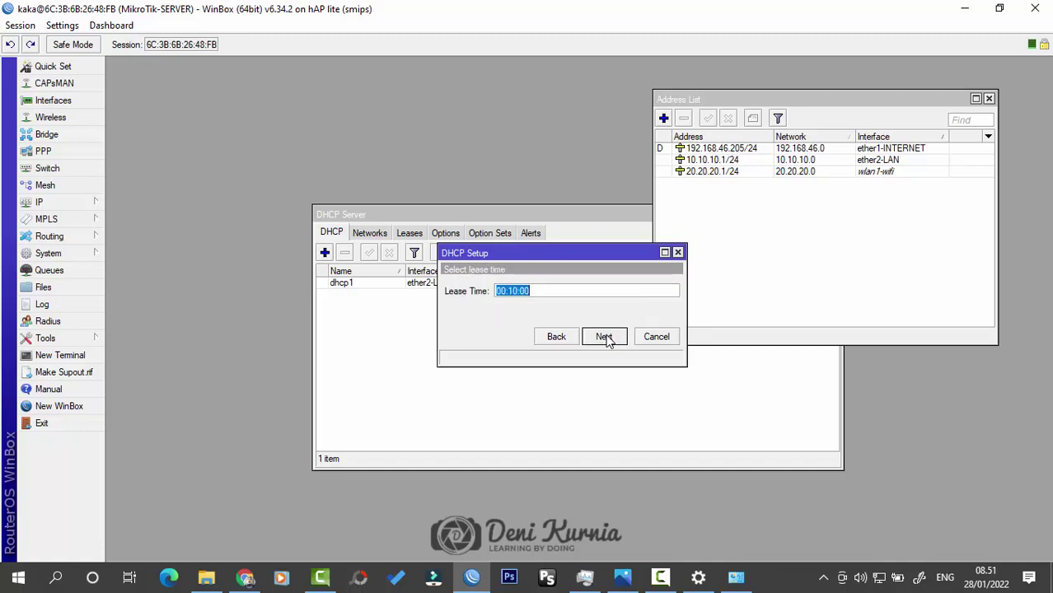
pyautogui.click(604, 337)
pyautogui.click(587, 310)
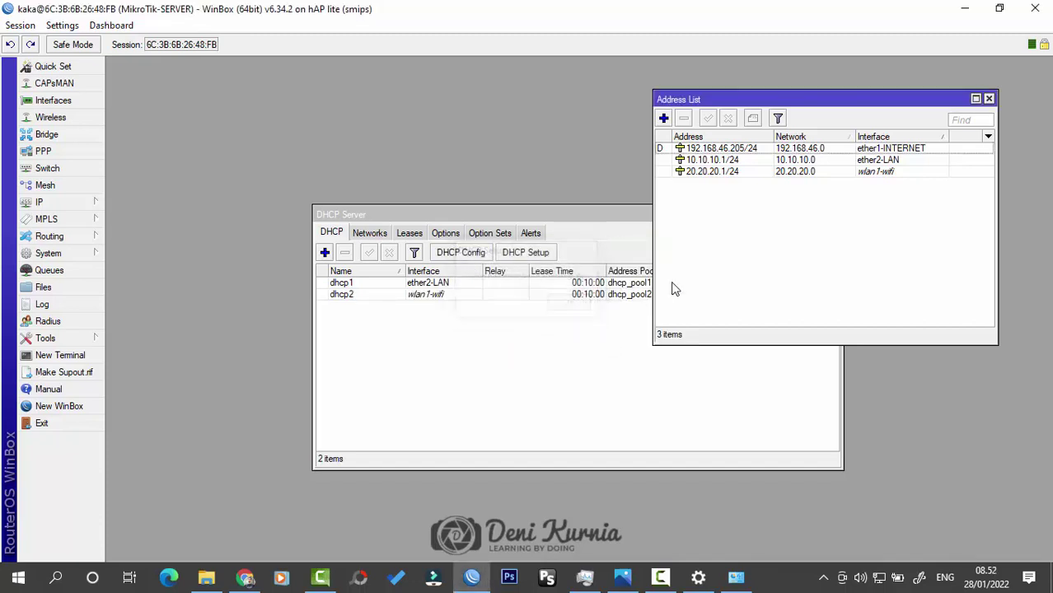
# Step: Bring Network Connections forward and inspect Ethernet 2, now showing Network cable unplugged
pyautogui.click(844, 579)
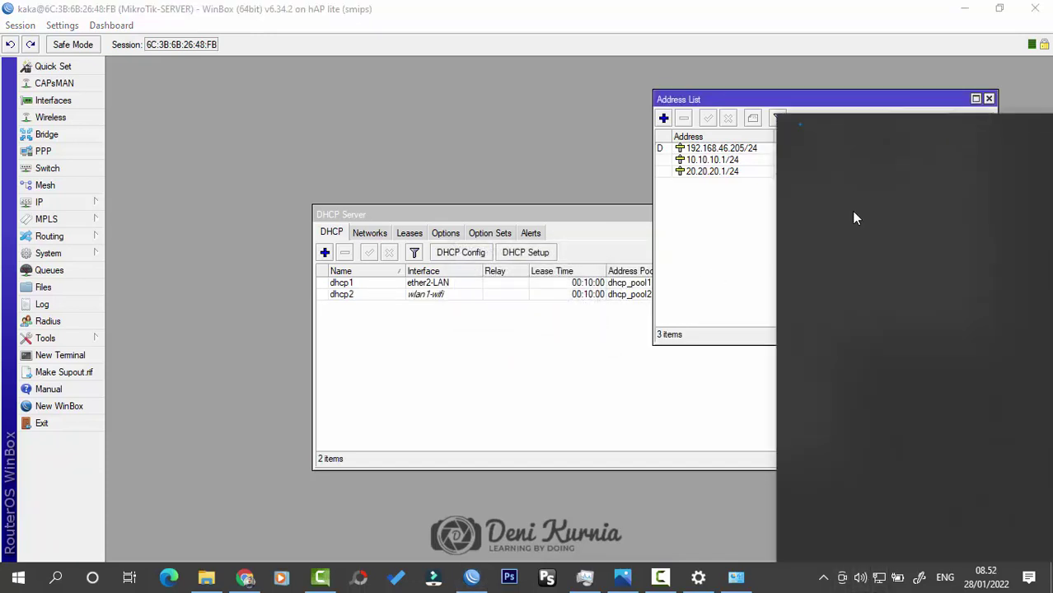
pyautogui.click(736, 577)
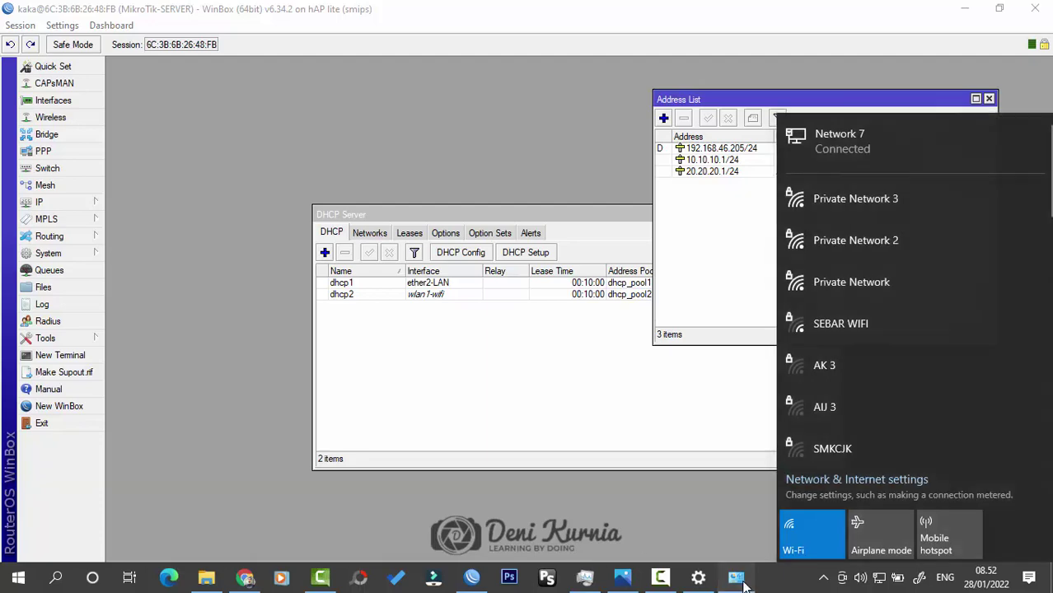
pyautogui.click(329, 107)
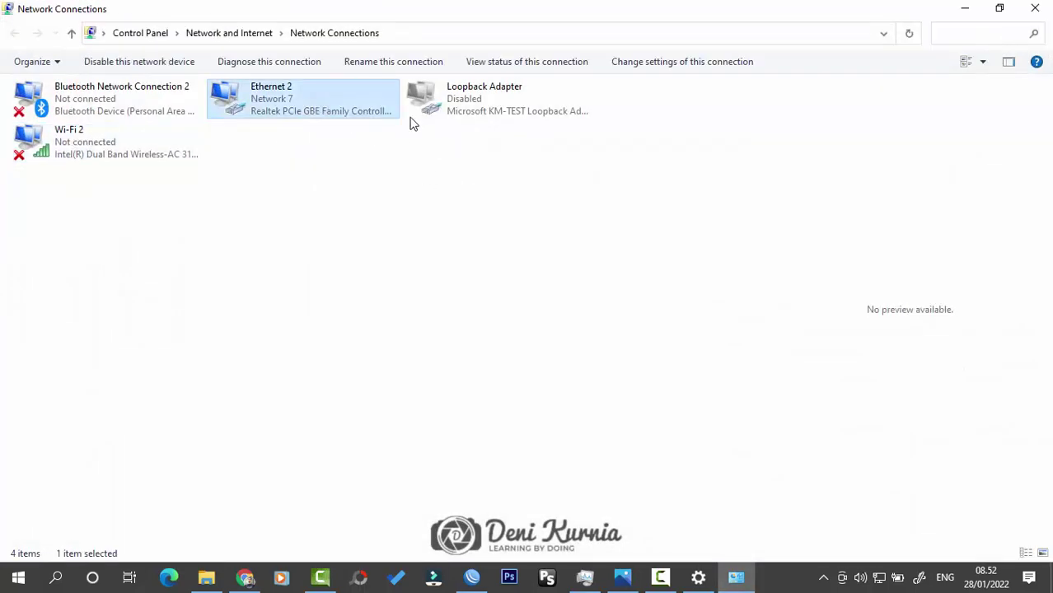
pyautogui.rightClick(342, 103)
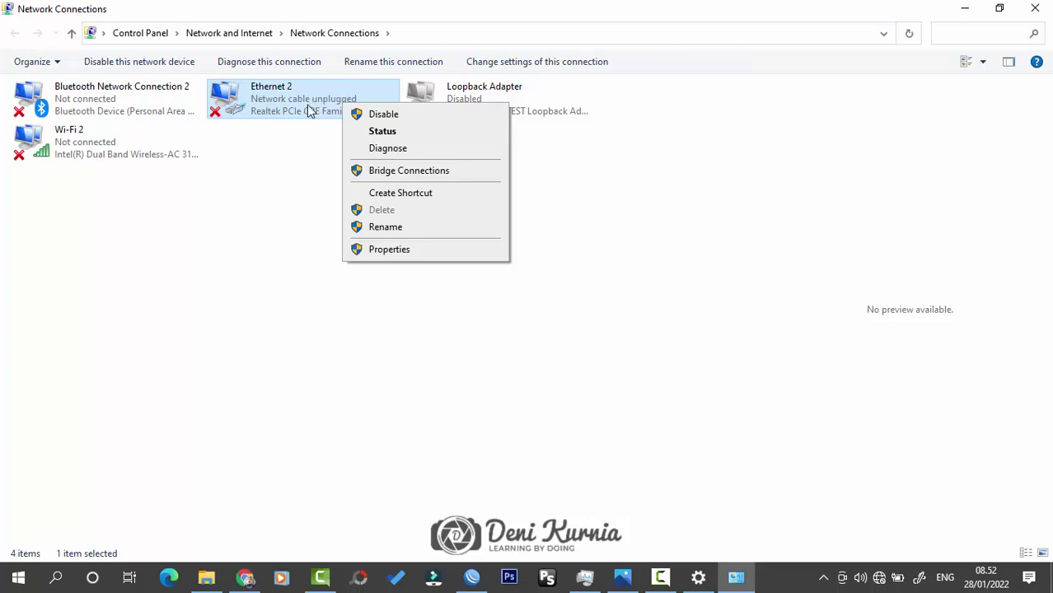
pyautogui.click(297, 127)
pyautogui.click(879, 577)
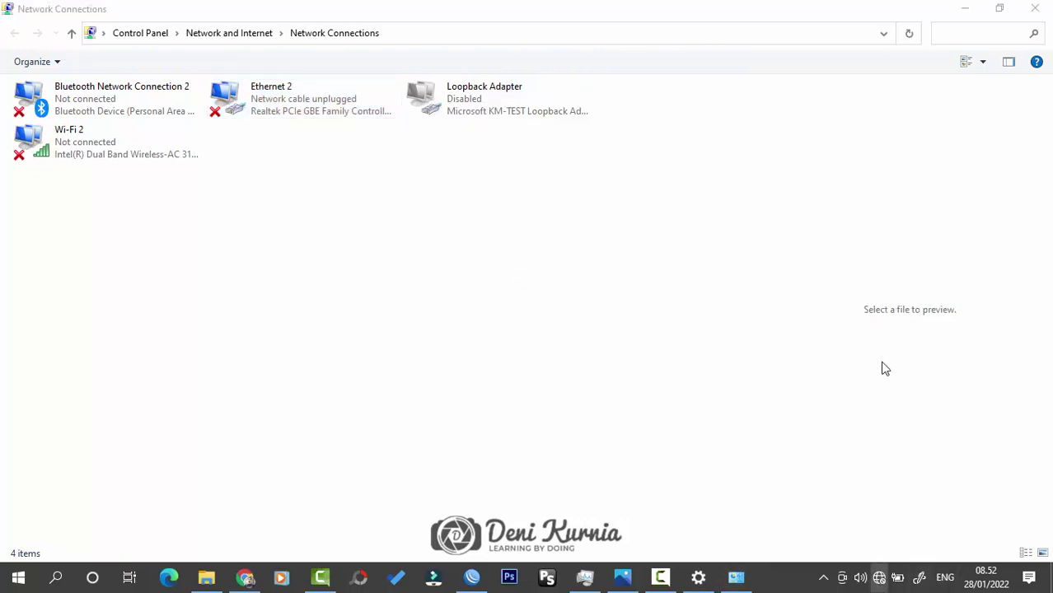
# Step: Join Hotspot TKJ with Connect automatically off, entering the network security key
pyautogui.click(821, 338)
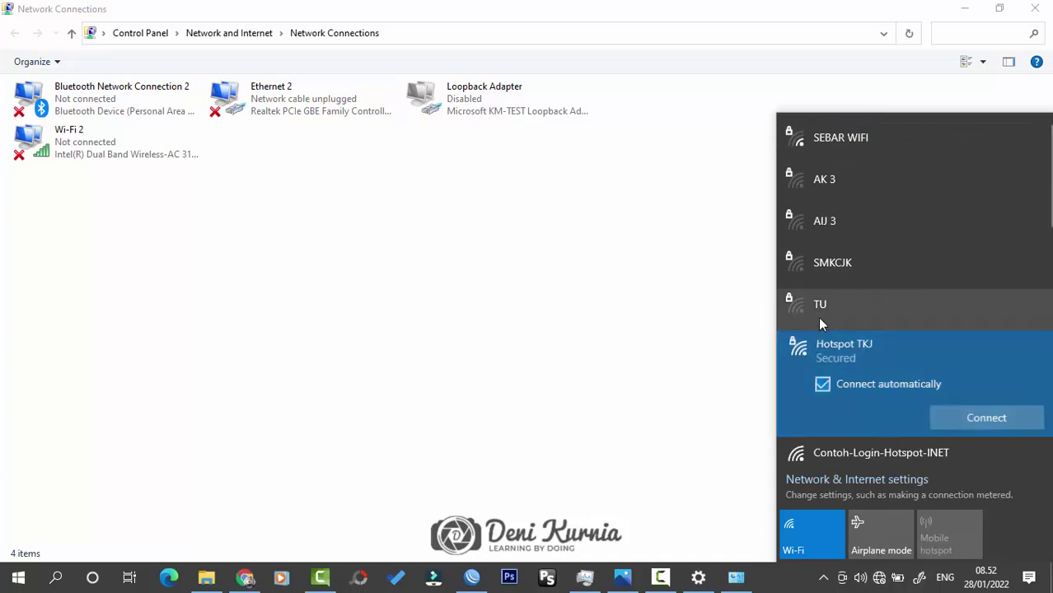
pyautogui.click(891, 381)
pyautogui.click(952, 419)
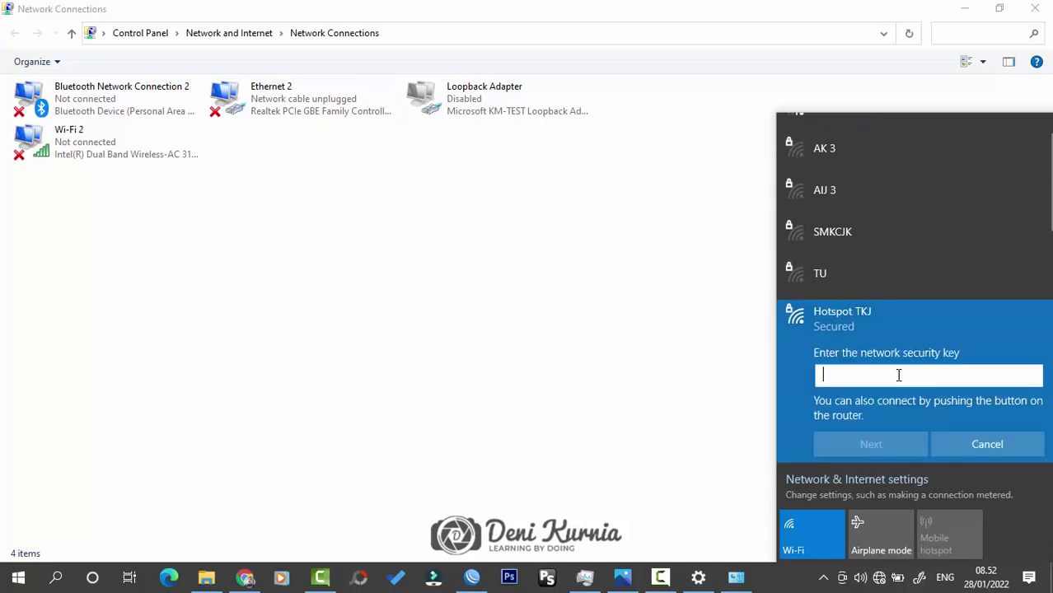
pyautogui.write('1')
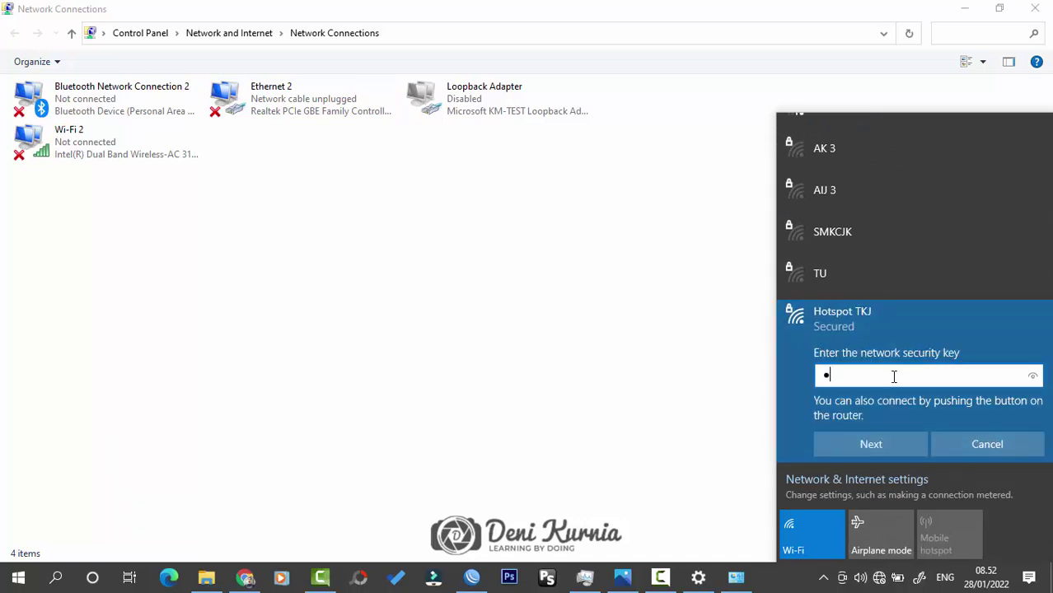
pyautogui.write('2345678')
pyautogui.click(903, 444)
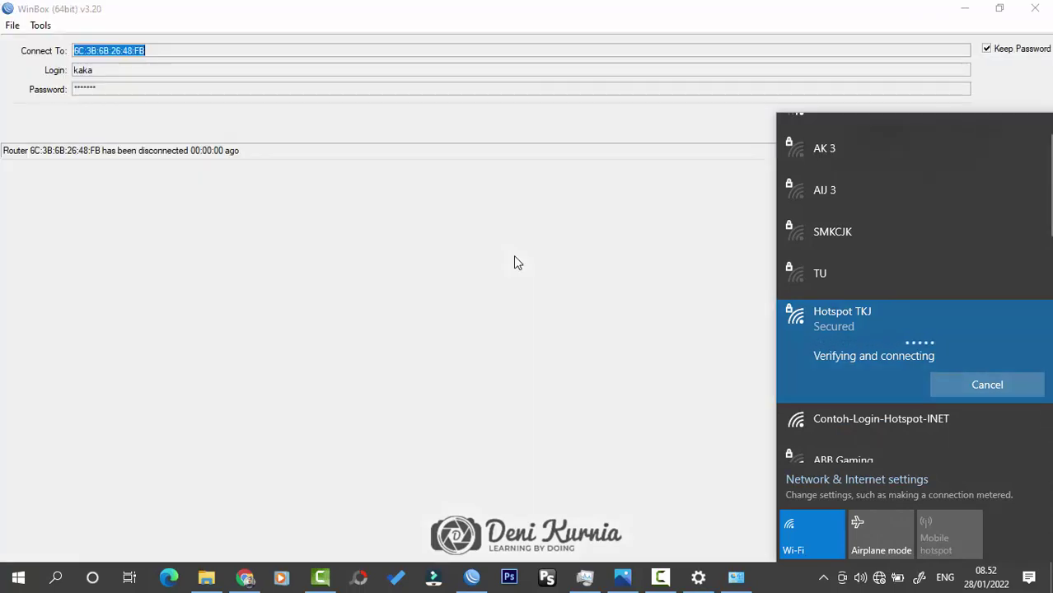
pyautogui.click(963, 8)
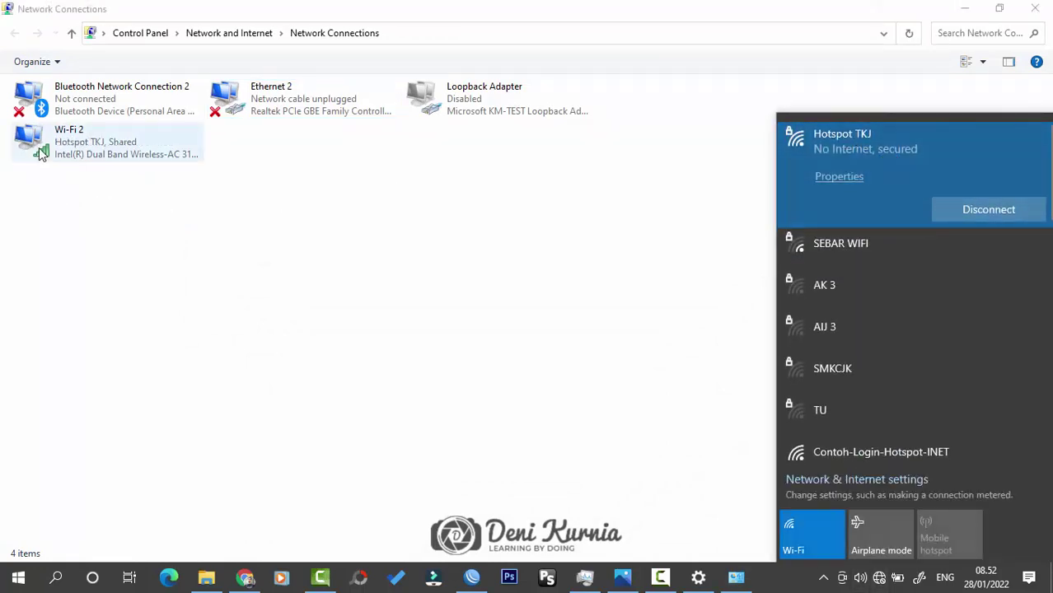
pyautogui.click(536, 223)
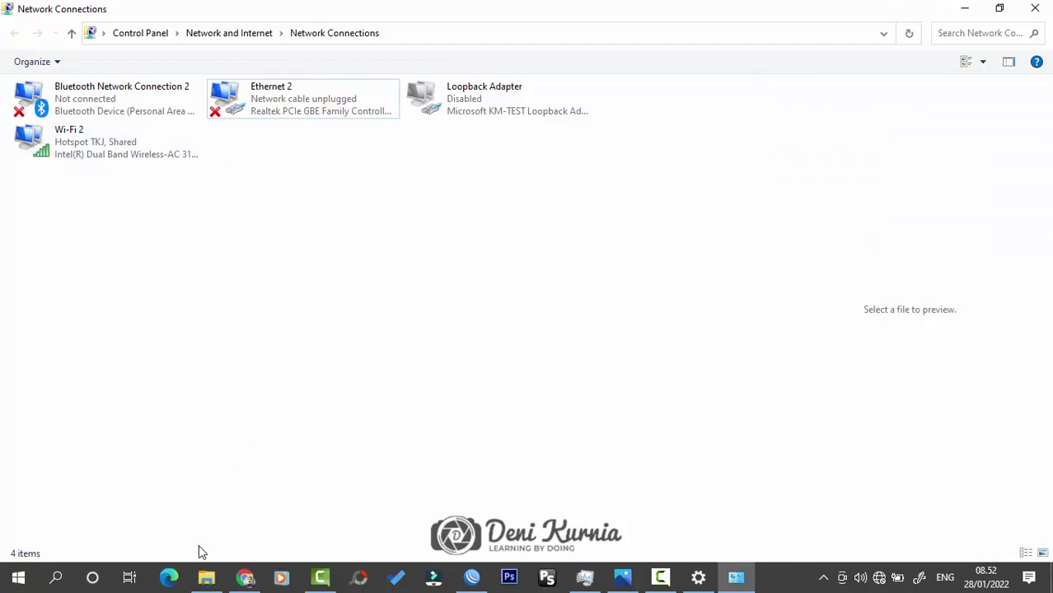
# Step: Load youtube.com in Edge over Hotspot TKJ, scroll the feed, then close the browser
pyautogui.click(168, 577)
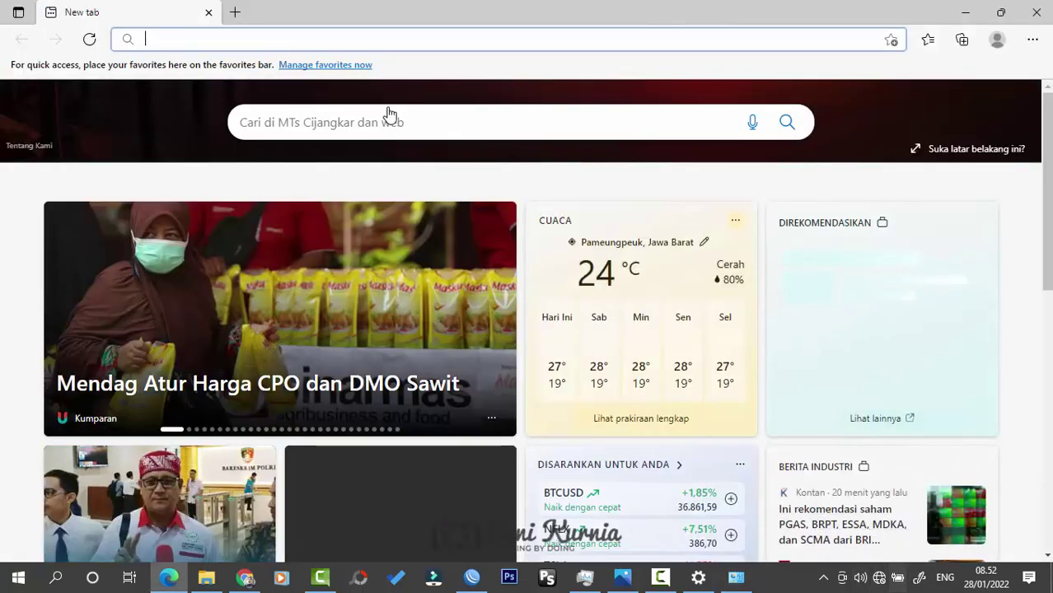
pyautogui.click(299, 41)
pyautogui.write('youtube.com')
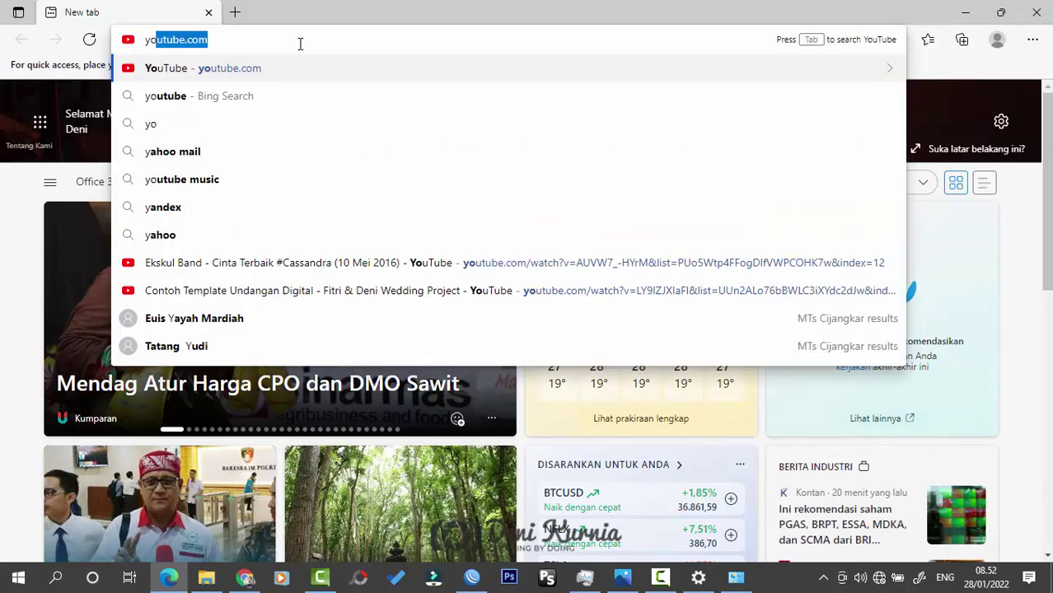
pyautogui.press('Return')
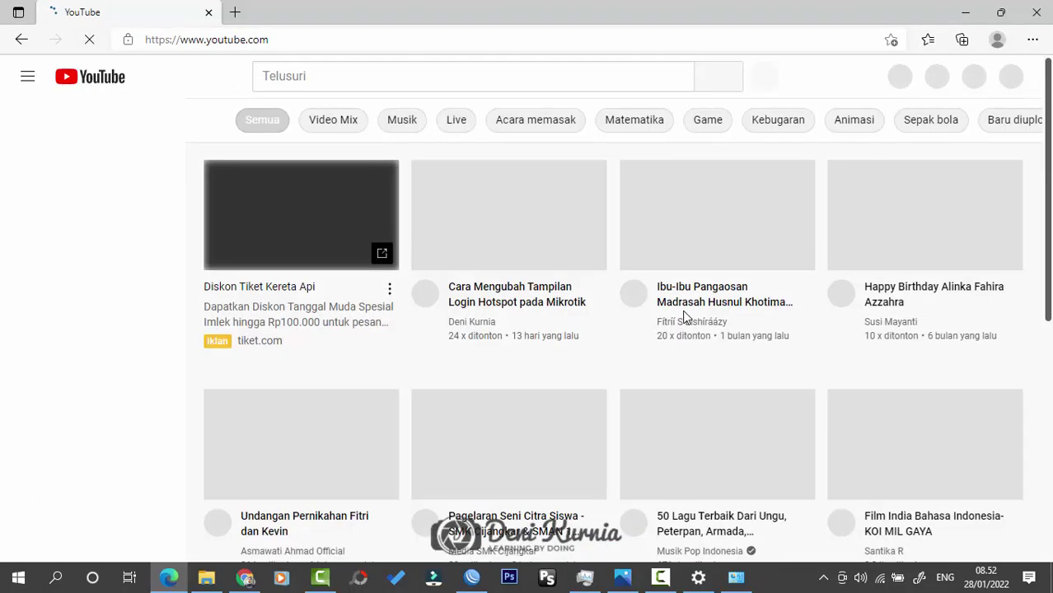
pyautogui.scroll(-3, 931, 258)
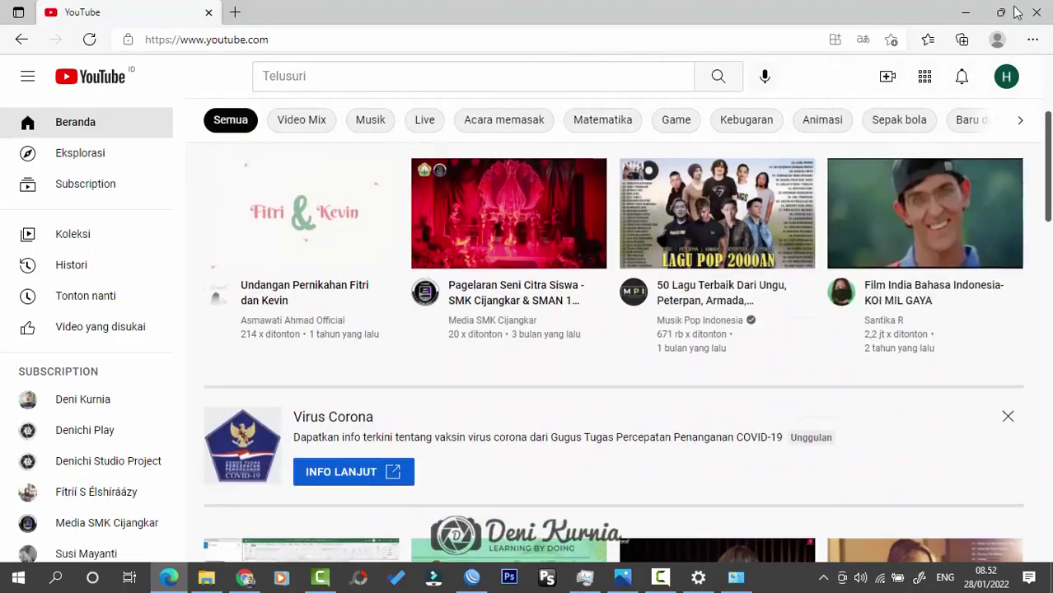
pyautogui.click(1036, 11)
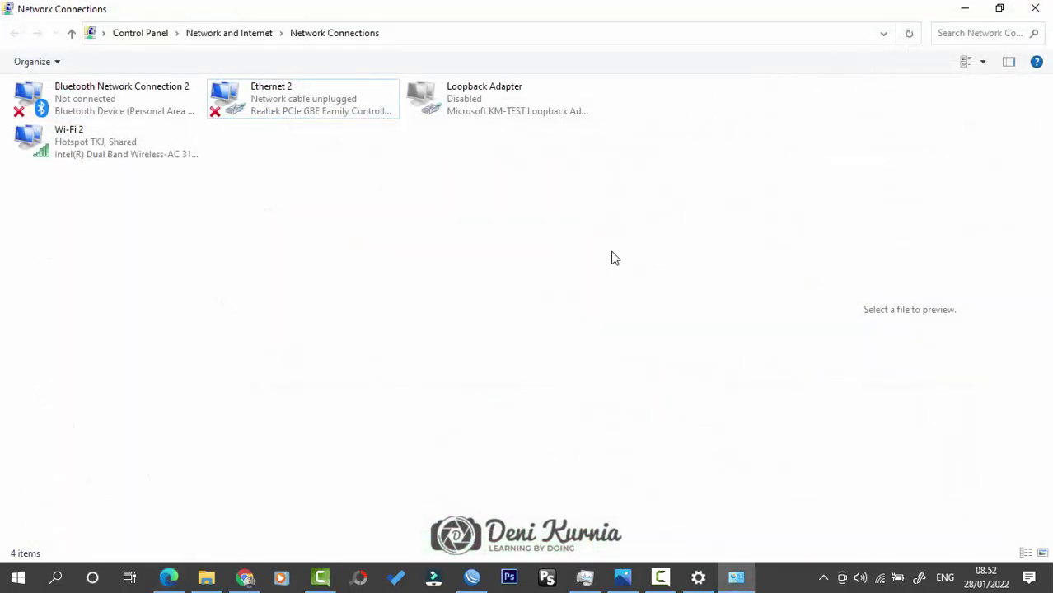
# Step: Minimize Network Connections and refresh the desktop
pyautogui.click(964, 8)
pyautogui.rightClick(527, 204)
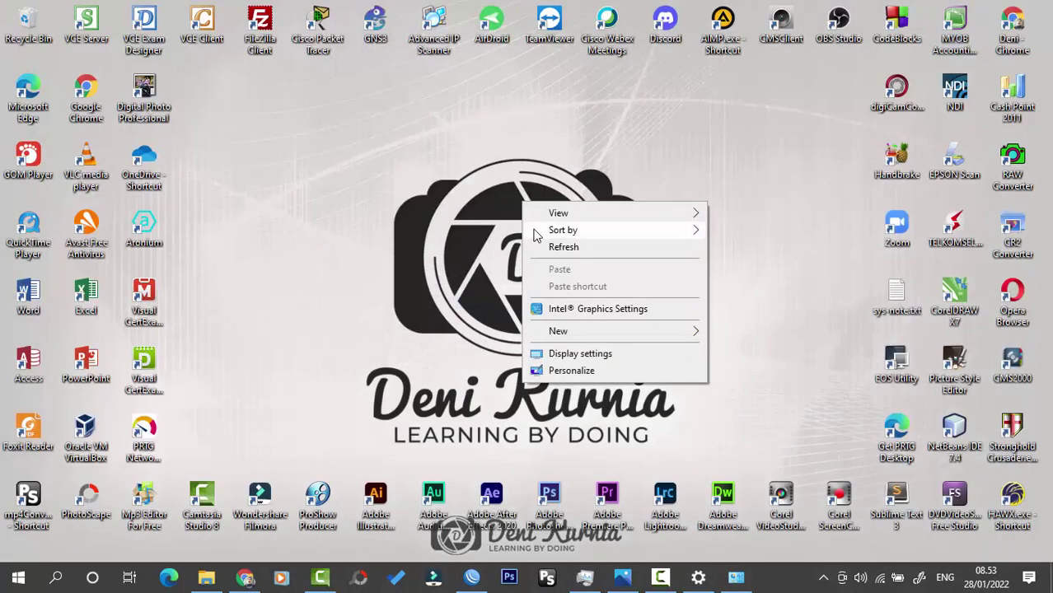
pyautogui.click(605, 246)
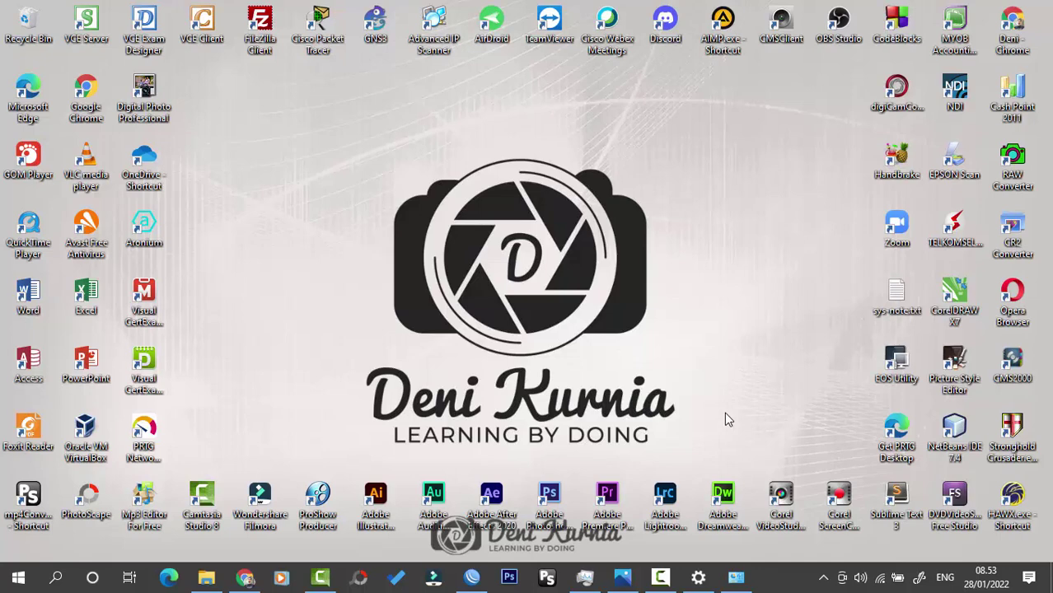
# Step: Briefly view the mms.jpg network diagram in Photos, minimize it and refresh the desktop
pyautogui.click(622, 577)
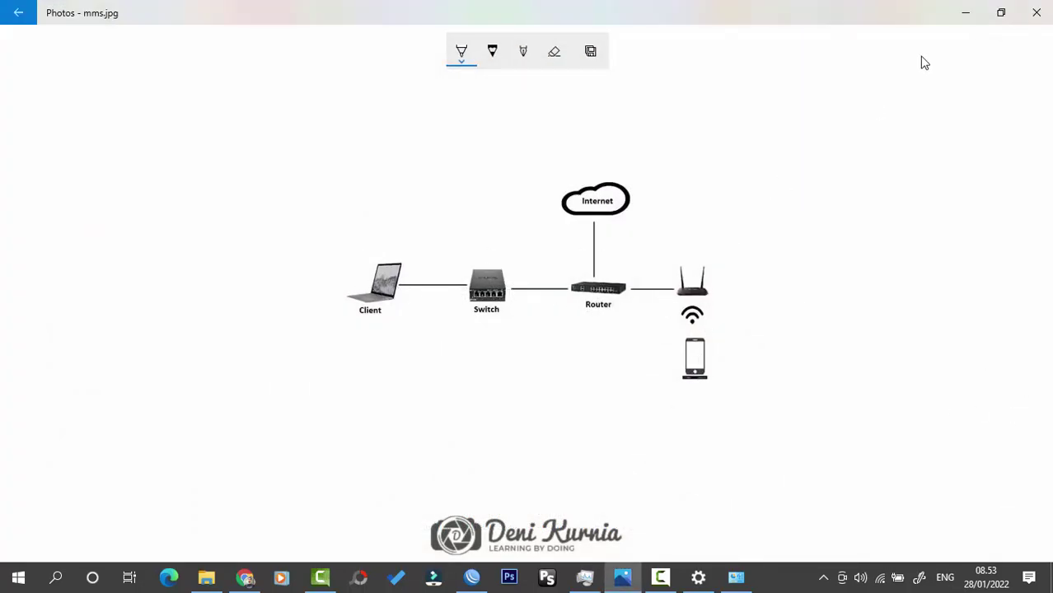
pyautogui.click(966, 24)
pyautogui.rightClick(718, 145)
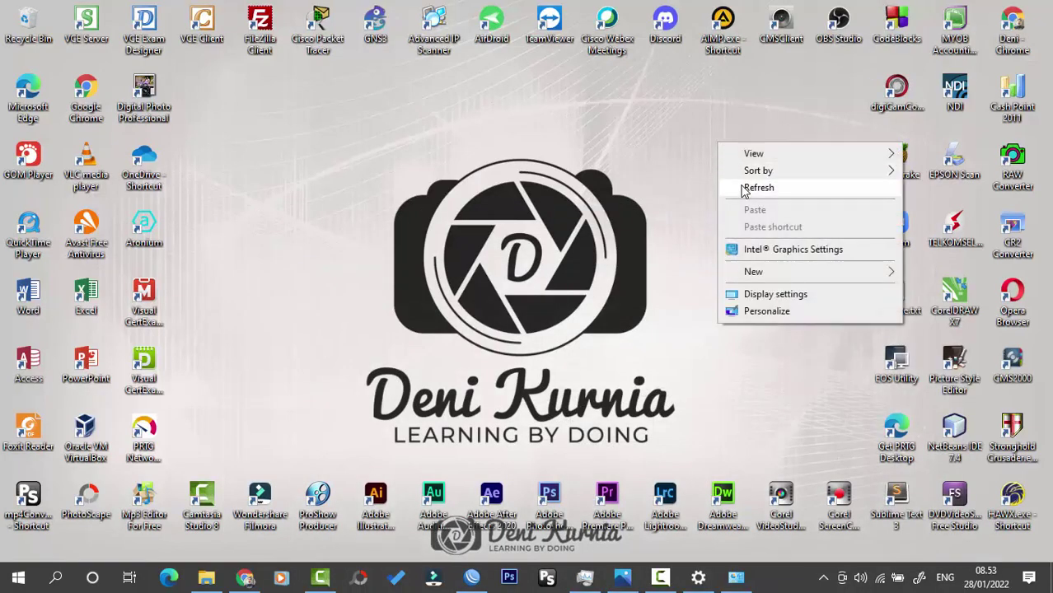
pyautogui.click(746, 188)
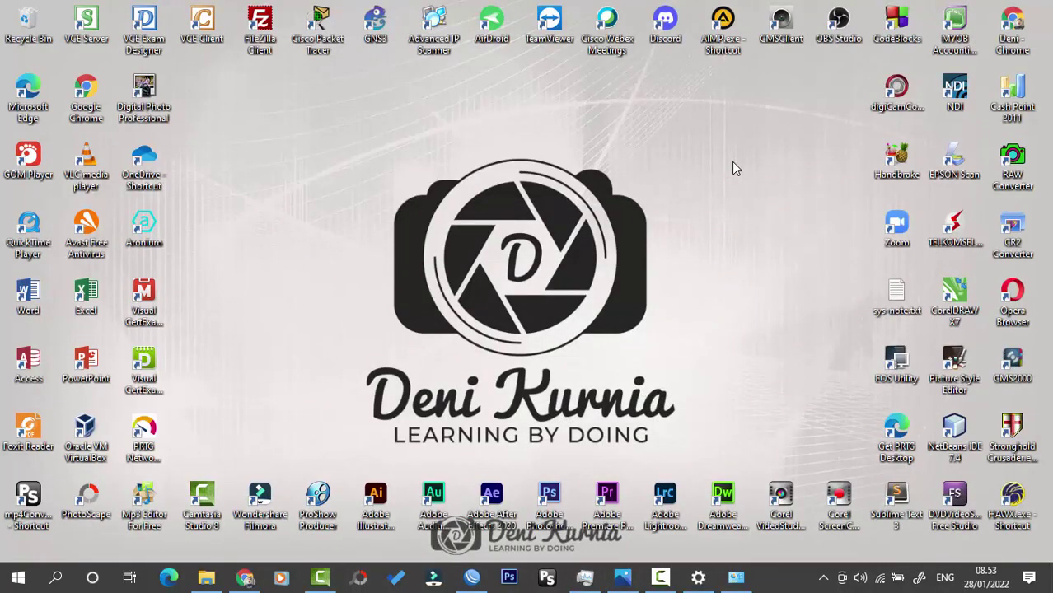